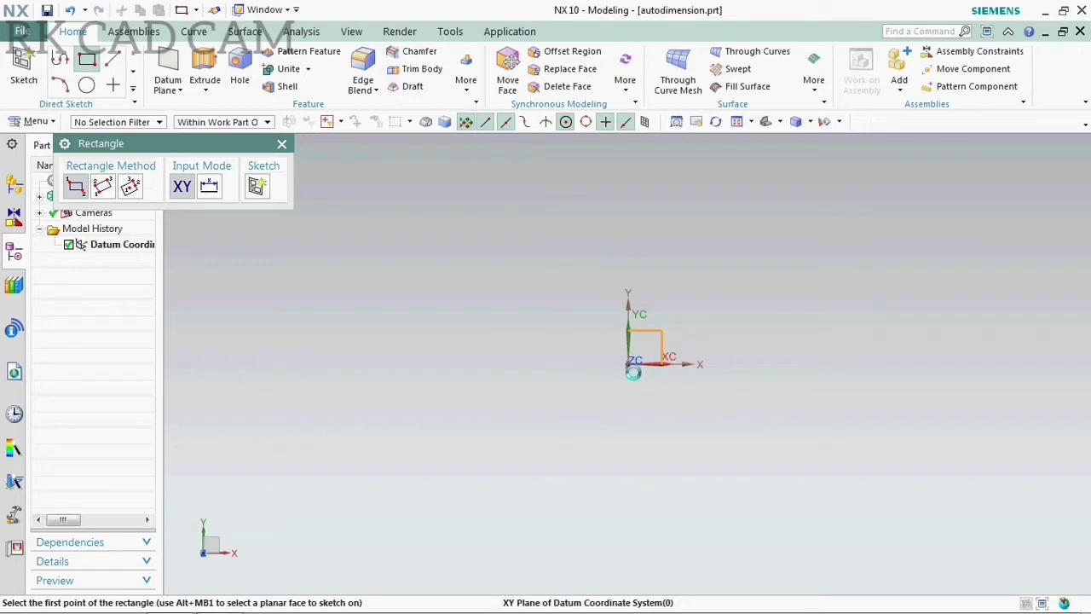
# Sketch a rectangle on the XY datum plane from the origin to an opposite corner (about 123 by 54)
pyautogui.click(633, 371)
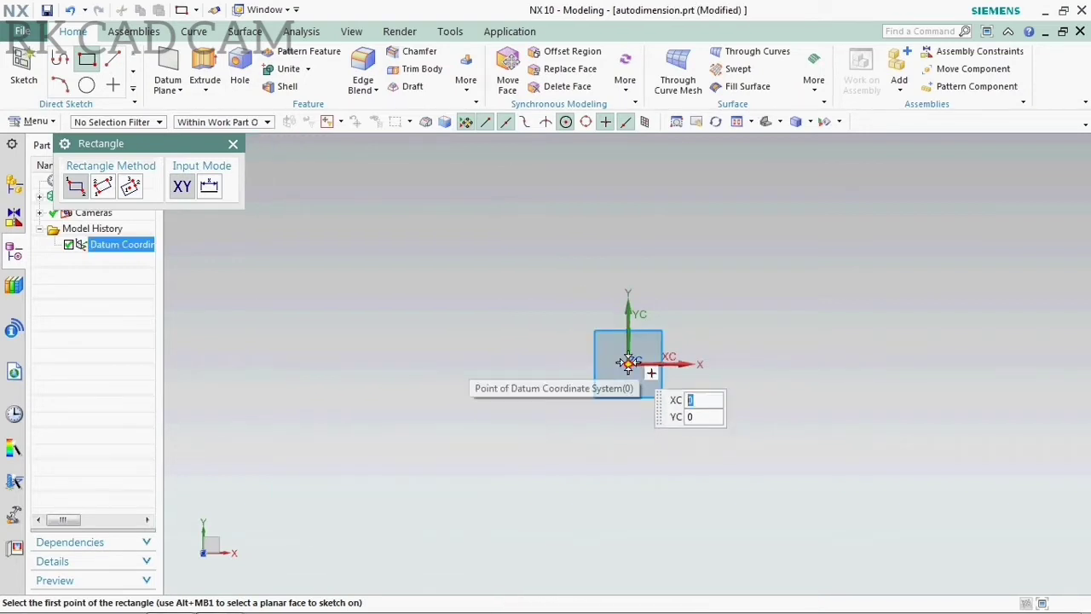
pyautogui.click(628, 363)
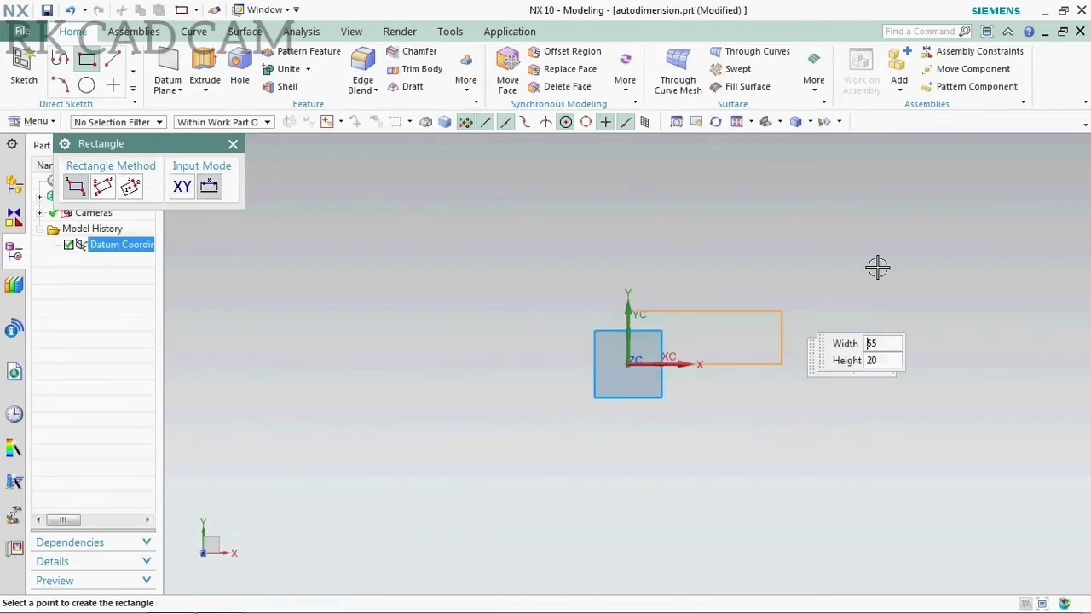
pyautogui.click(976, 197)
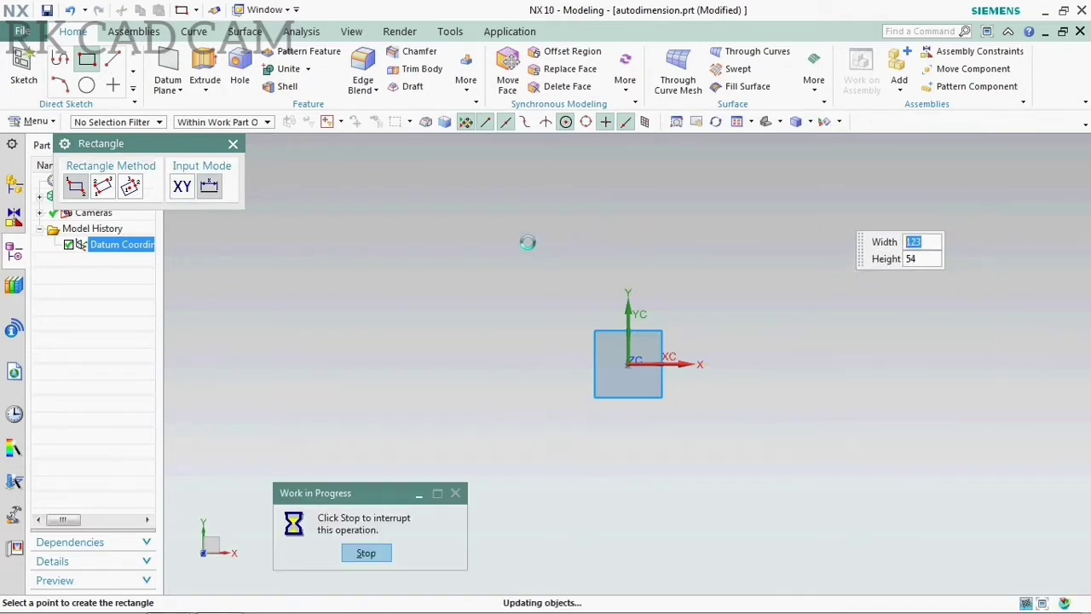
# Set the rectangle's width dimension p0 to 200
pyautogui.click(233, 143)
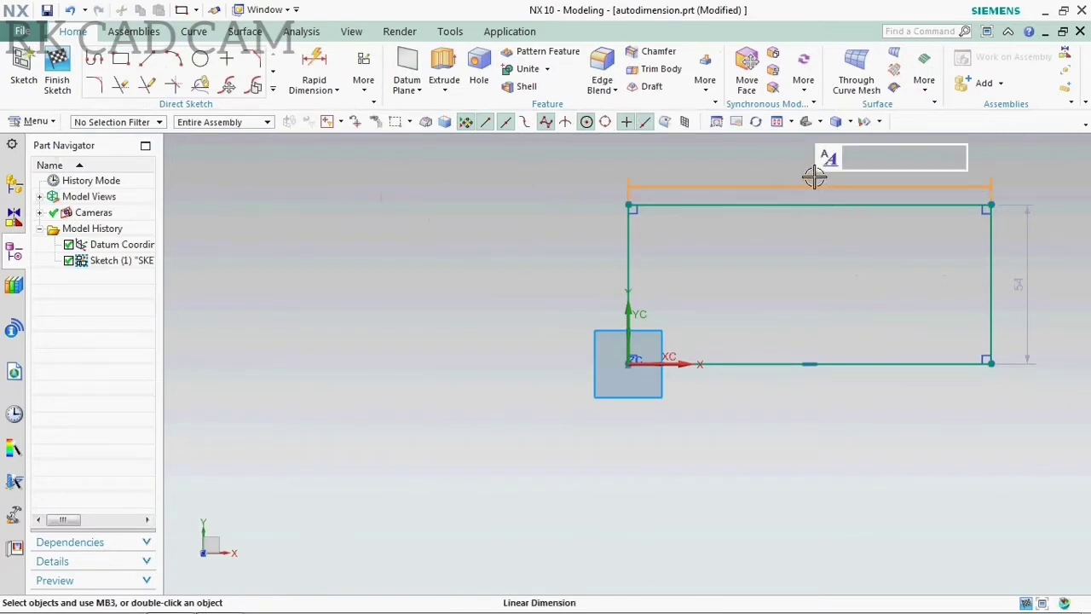
pyautogui.rightClick(814, 180)
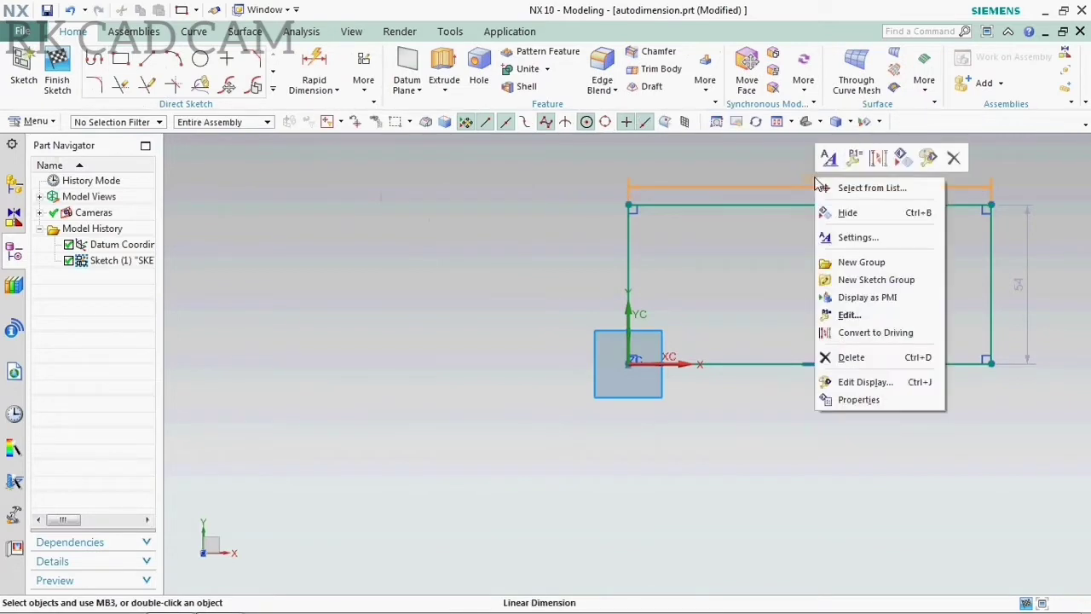
pyautogui.click(852, 314)
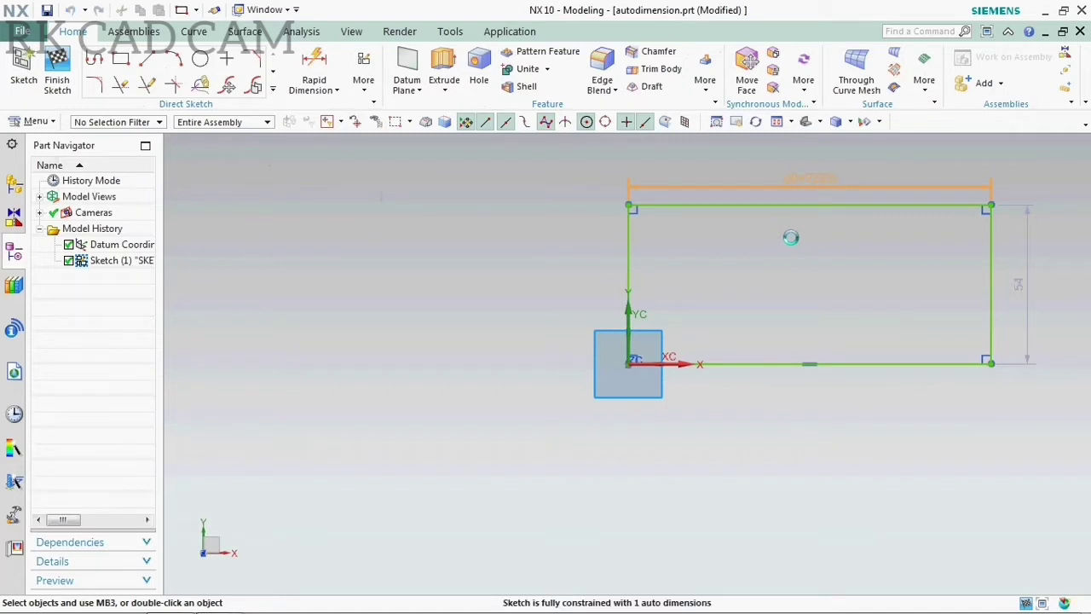
pyautogui.write('200')
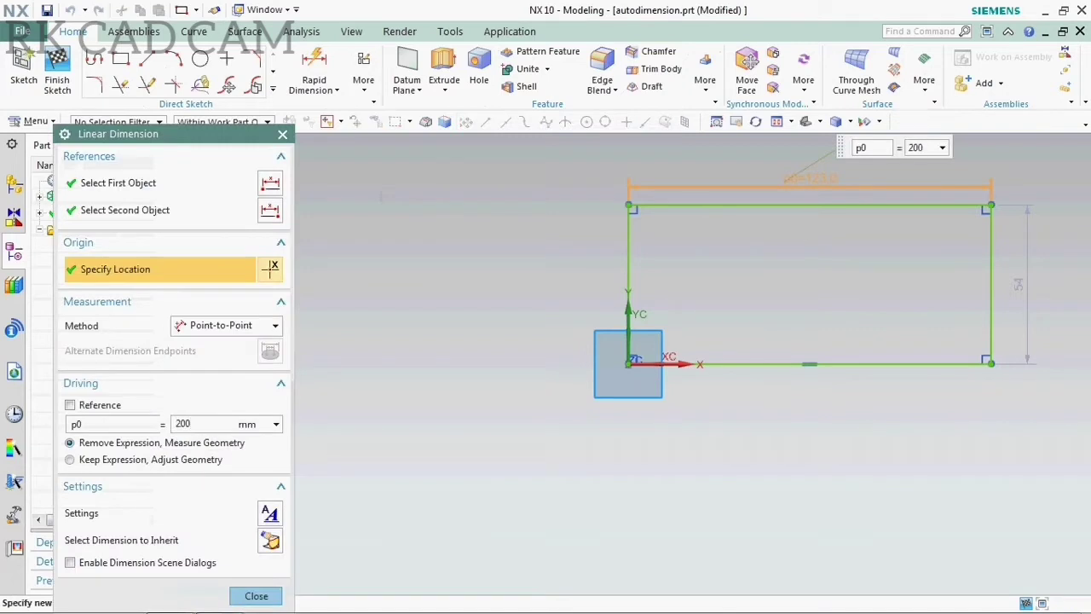
pyautogui.press('Return')
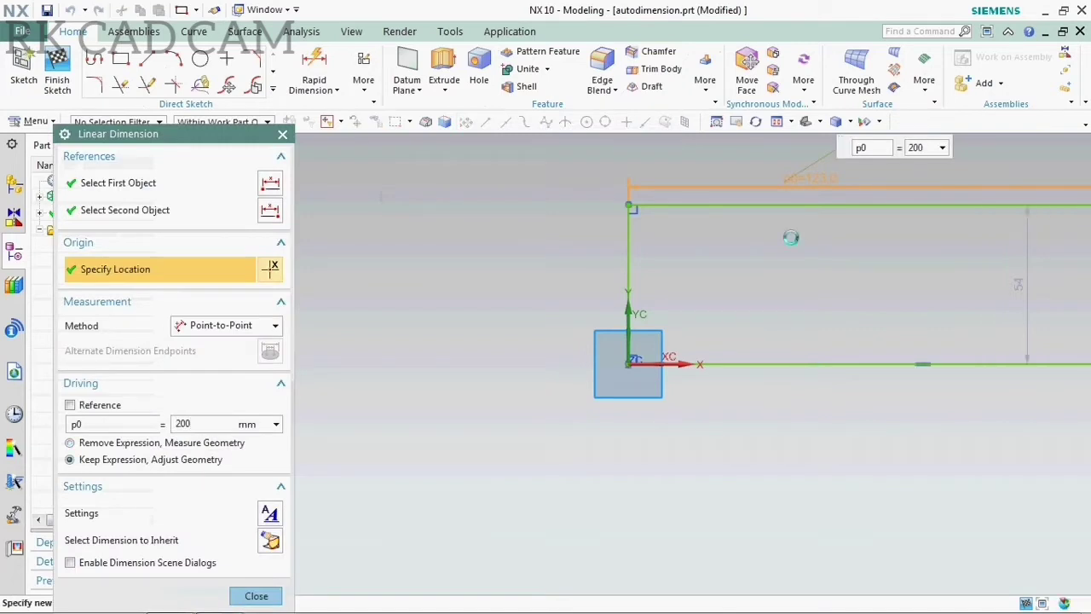
pyautogui.middleClick(526, 215)
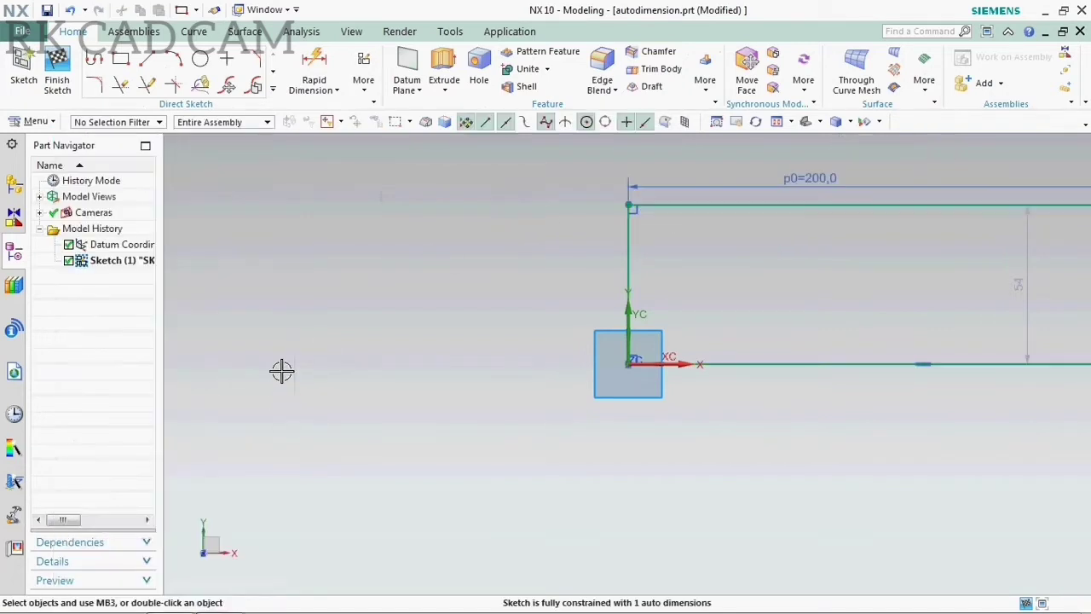
pyautogui.hotkey('ctrl', 'f')
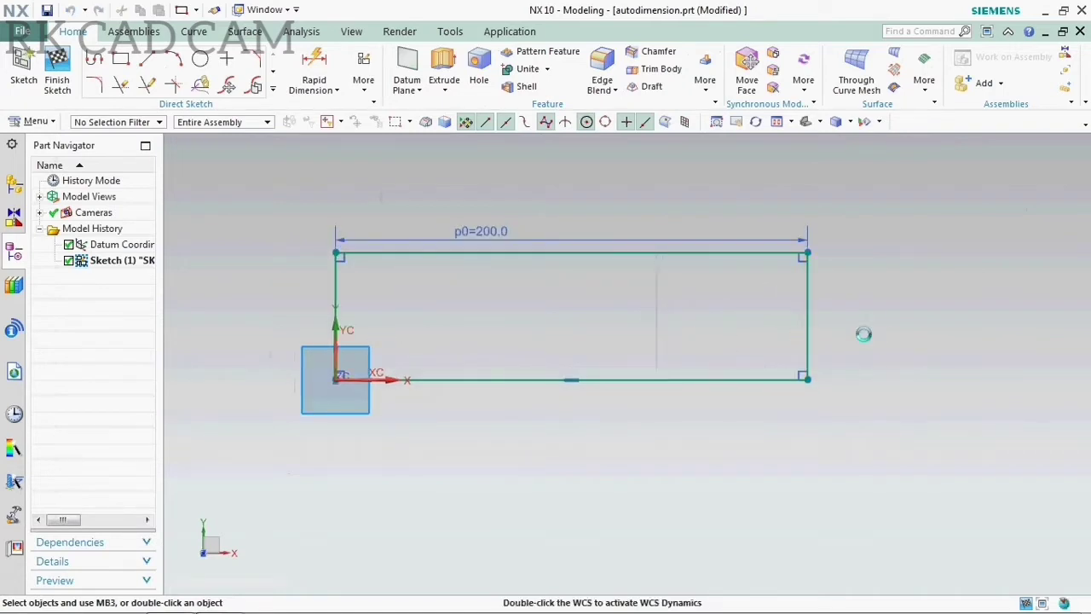
# Set the height dimension p1 to 100 and move the width dimension above the rectangle
pyautogui.click(868, 323)
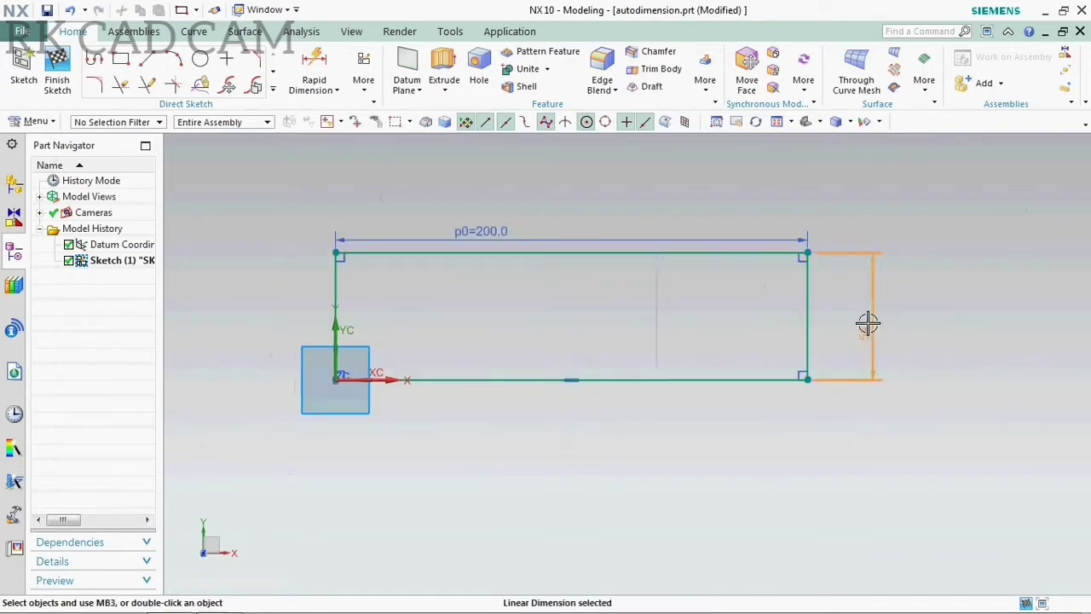
pyautogui.rightClick(868, 322)
pyautogui.click(905, 460)
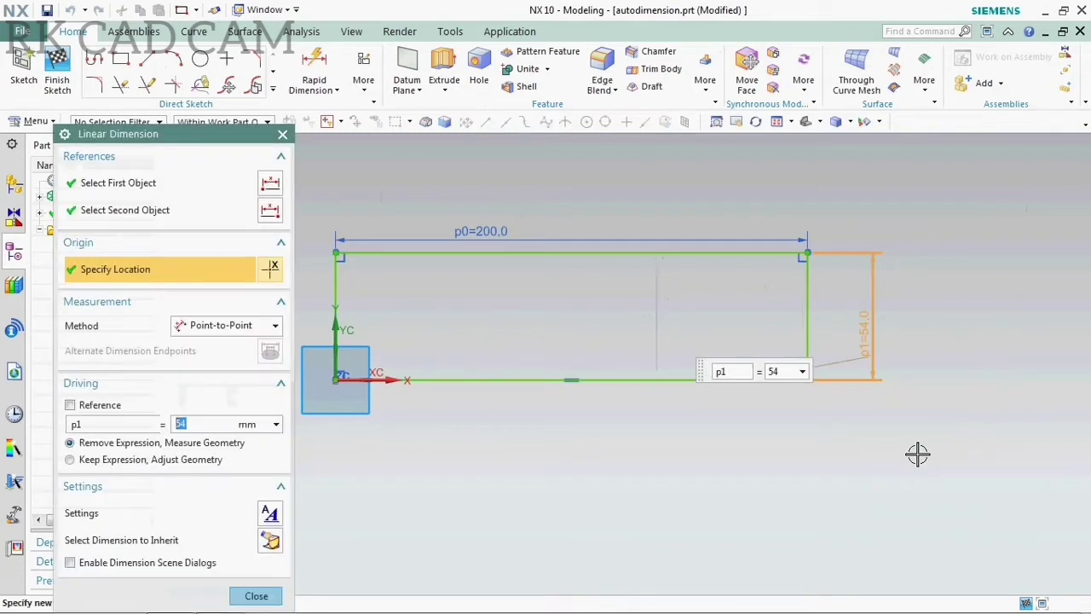
pyautogui.write('100')
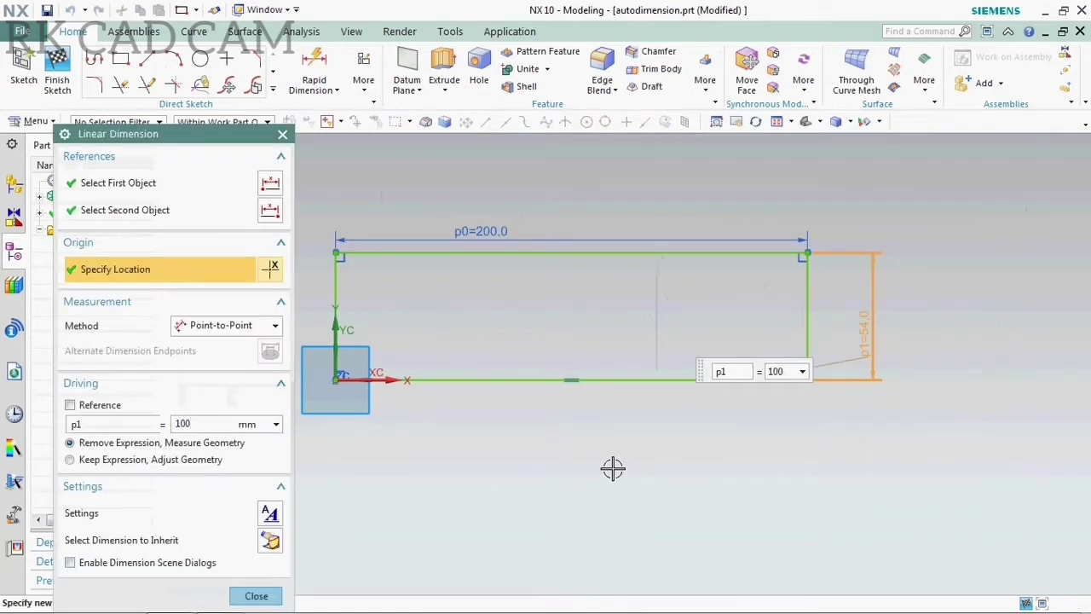
pyautogui.press('Return')
pyautogui.middleClick(602, 399)
pyautogui.scroll(-1, 707, 429)
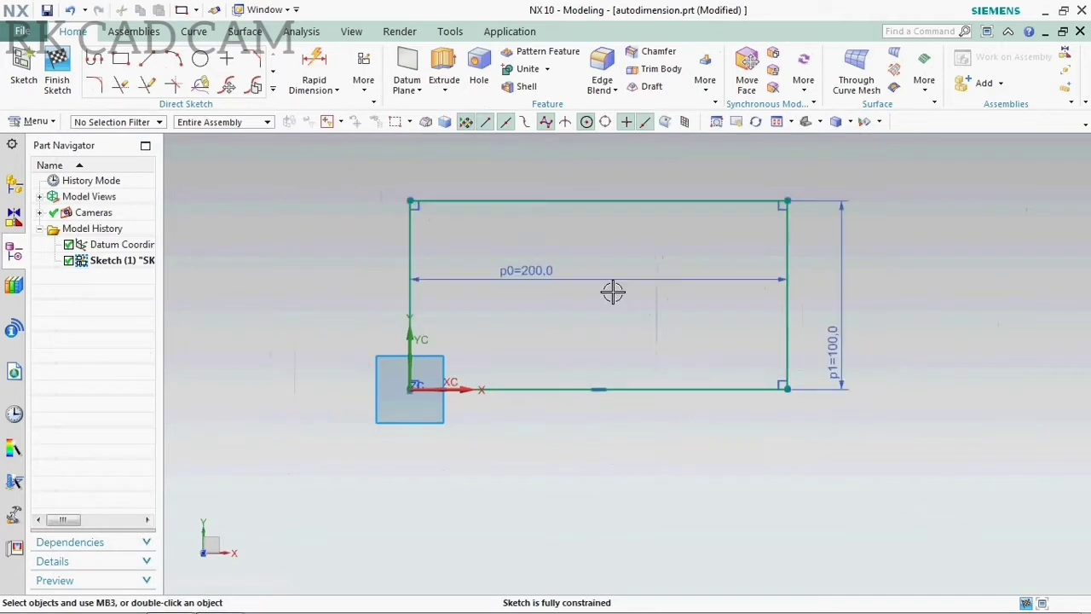
pyautogui.moveTo(602, 265); pyautogui.dragTo(571, 186)
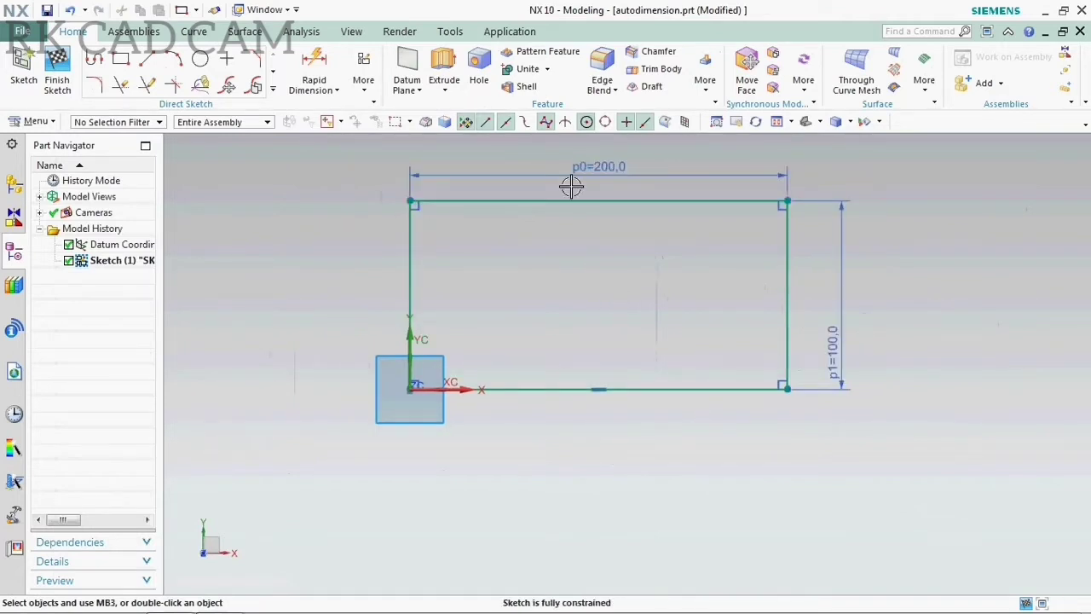
pyautogui.click(201, 58)
# Place a 10 diameter circle near the rectangle's origin corner
pyautogui.scroll(1, 443, 359)
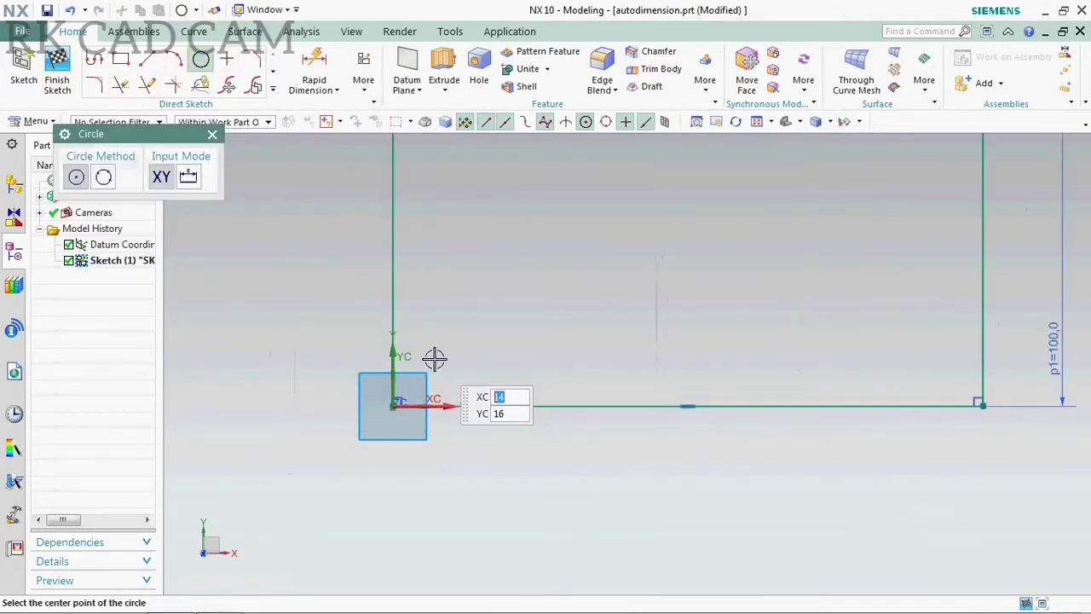
pyautogui.click(435, 357)
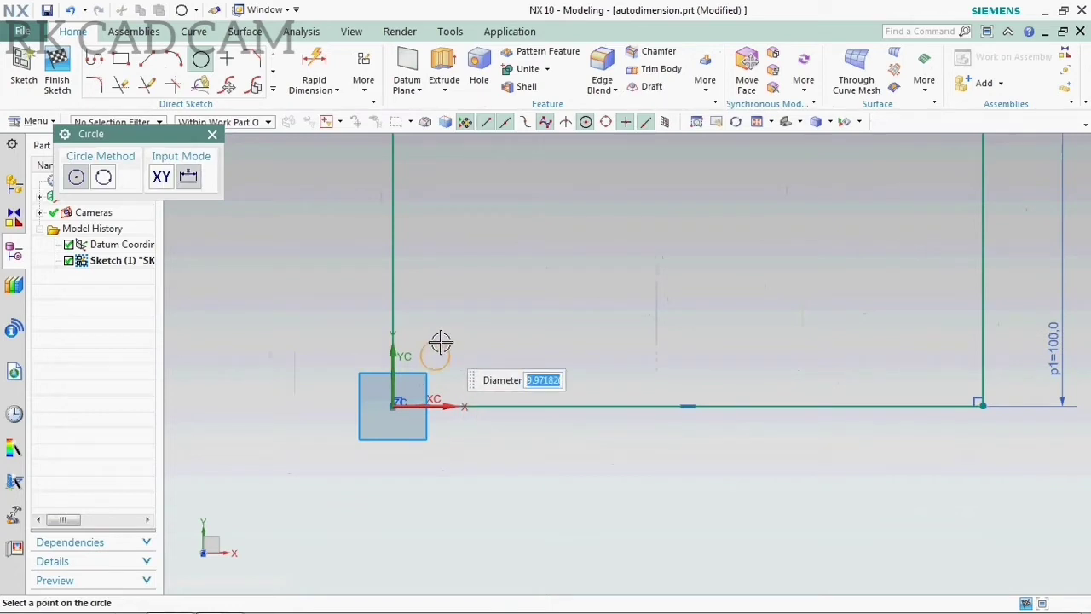
pyautogui.write('10')
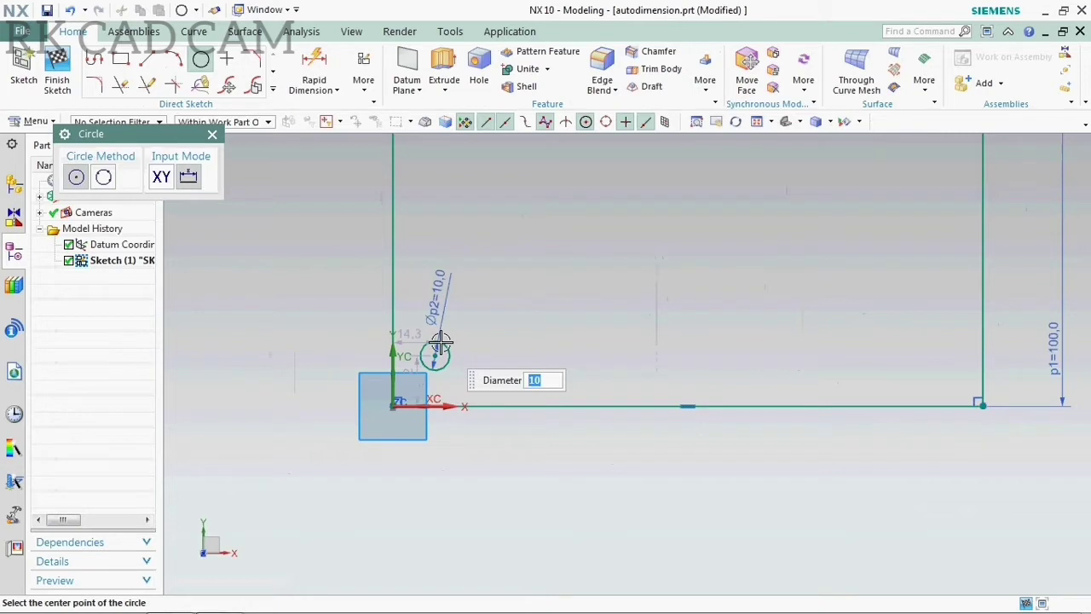
pyautogui.press('Escape')
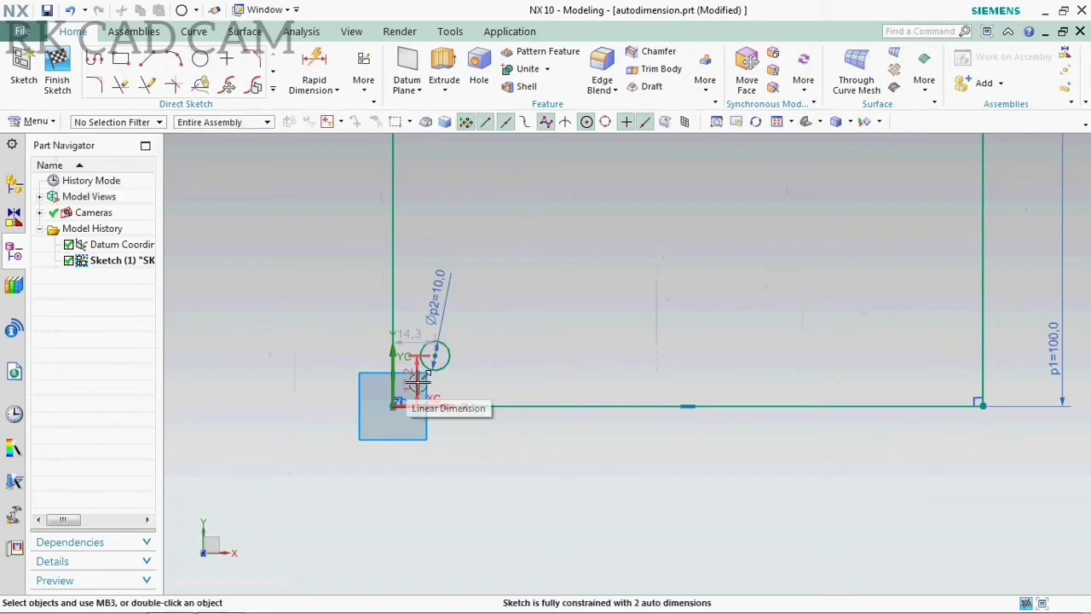
pyautogui.moveTo(418, 383); pyautogui.dragTo(482, 373)
# Set the circle's offsets from the bottom and left edges to 20 each
pyautogui.doubleClick(478, 372)
pyautogui.write('20')
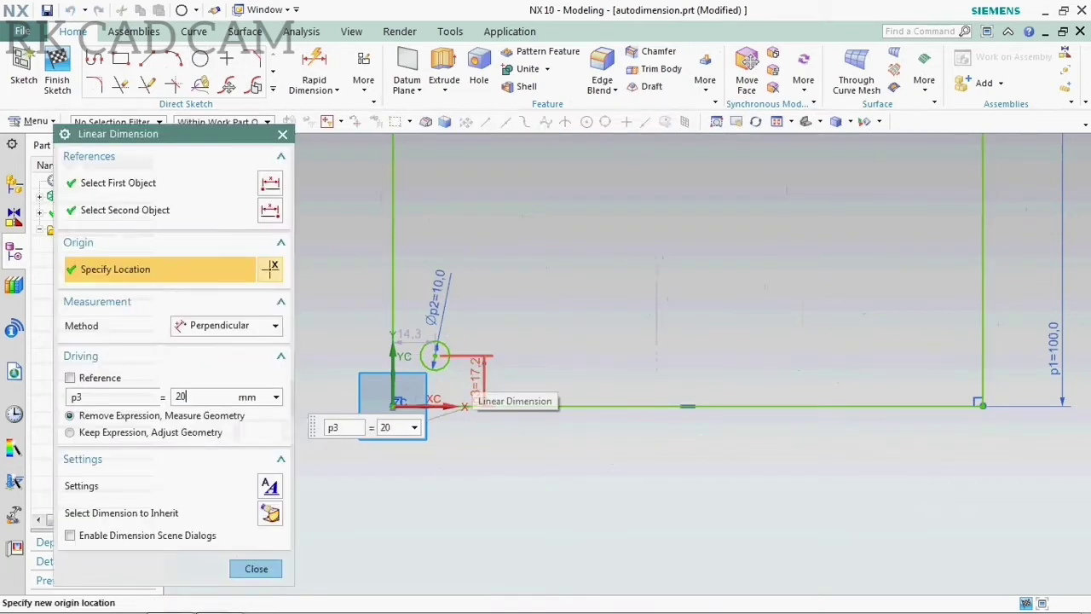
pyautogui.press('Return')
pyautogui.press('Escape')
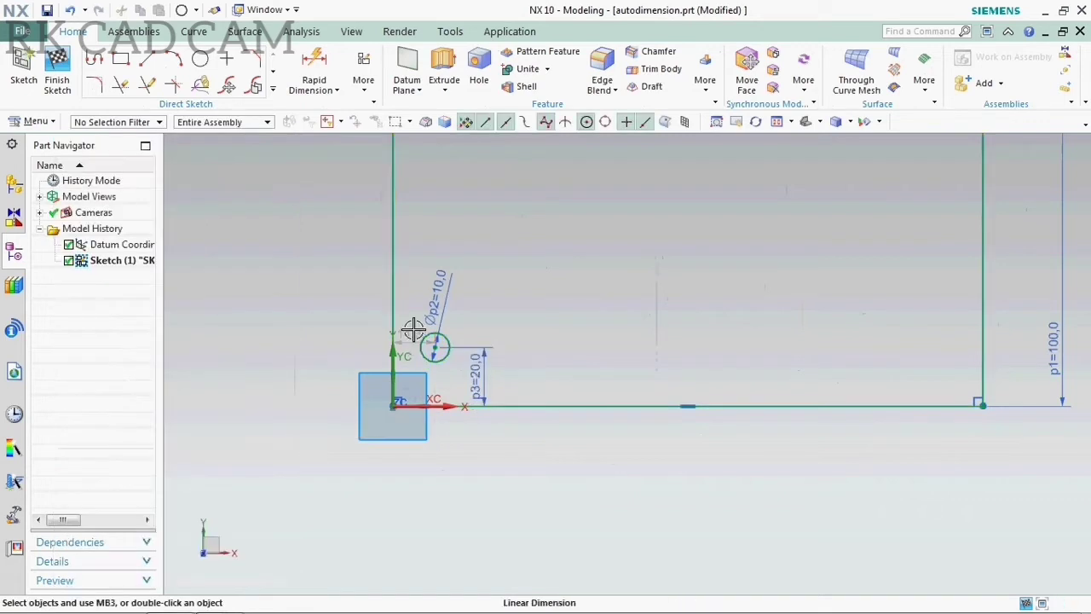
pyautogui.doubleClick(421, 258)
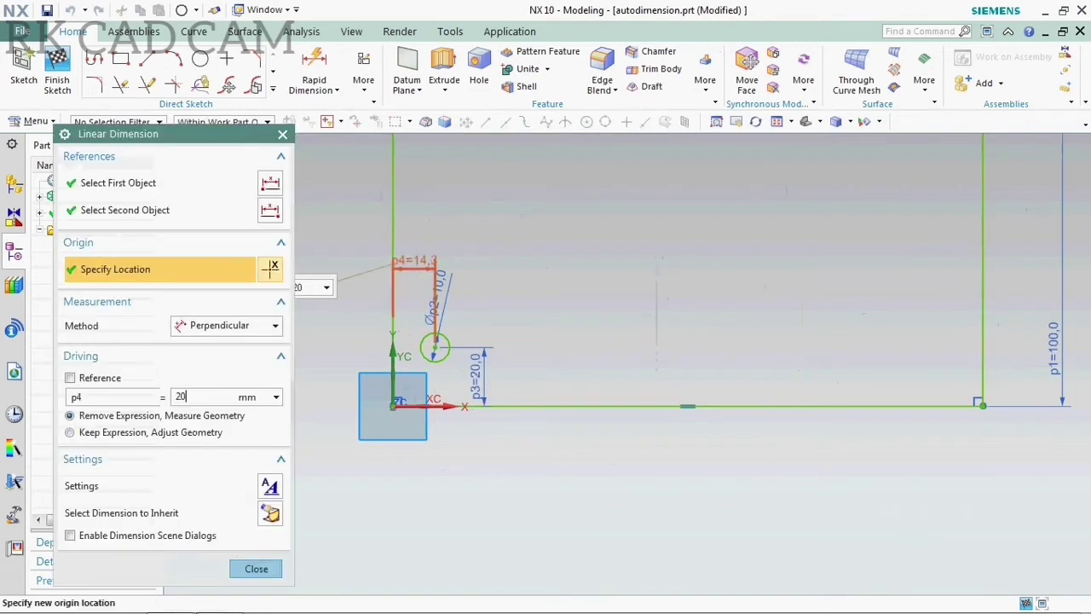
pyautogui.press('Return')
pyautogui.press('Escape')
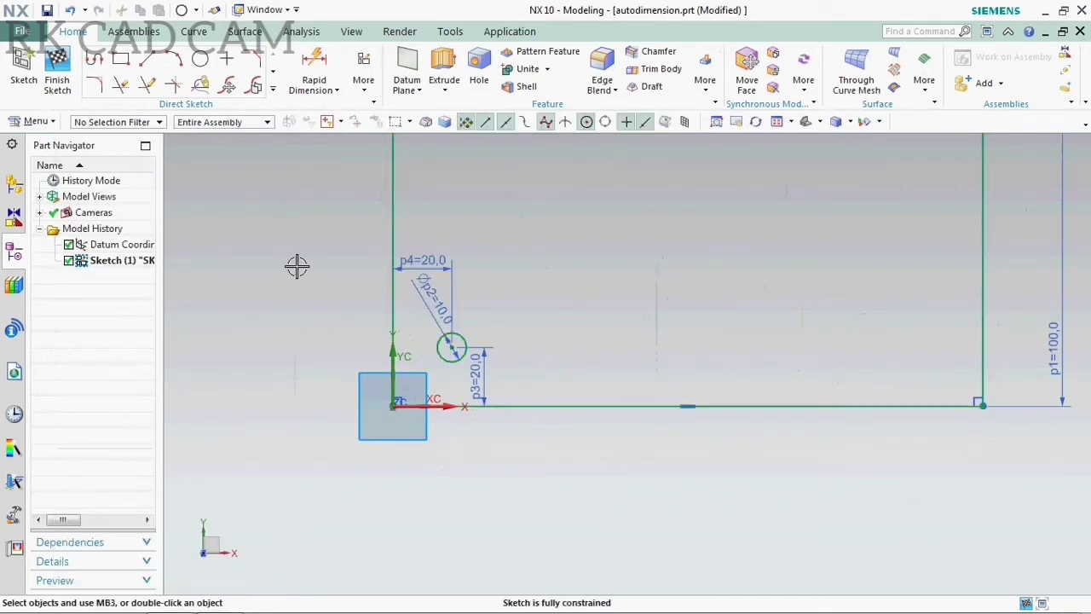
pyautogui.moveTo(431, 294); pyautogui.dragTo(538, 298)
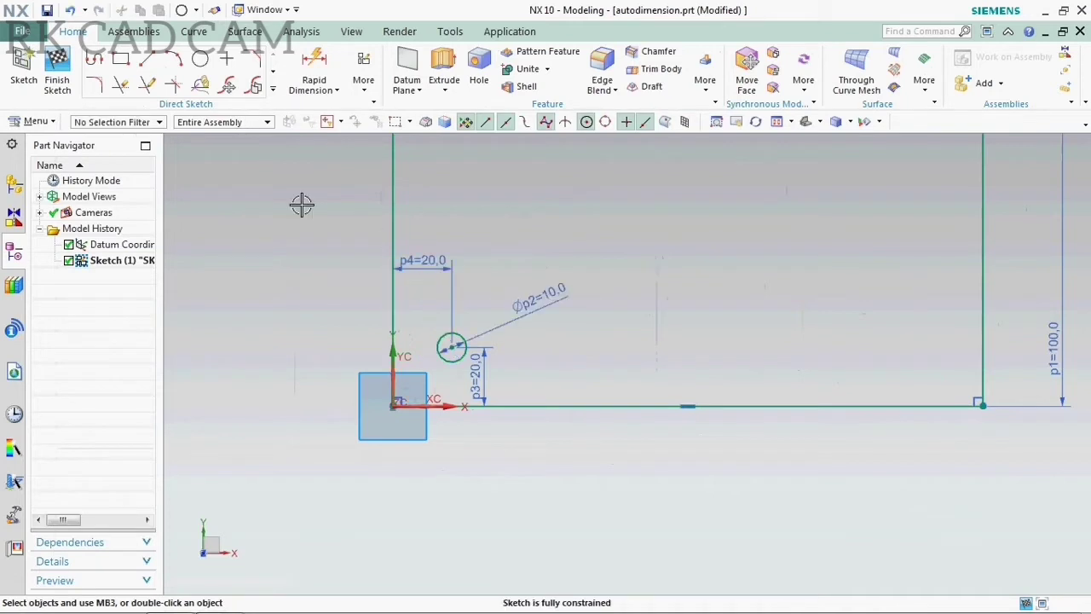
# Draw a small rectangle enclosing the circle
pyautogui.click(122, 59)
pyautogui.click(420, 327)
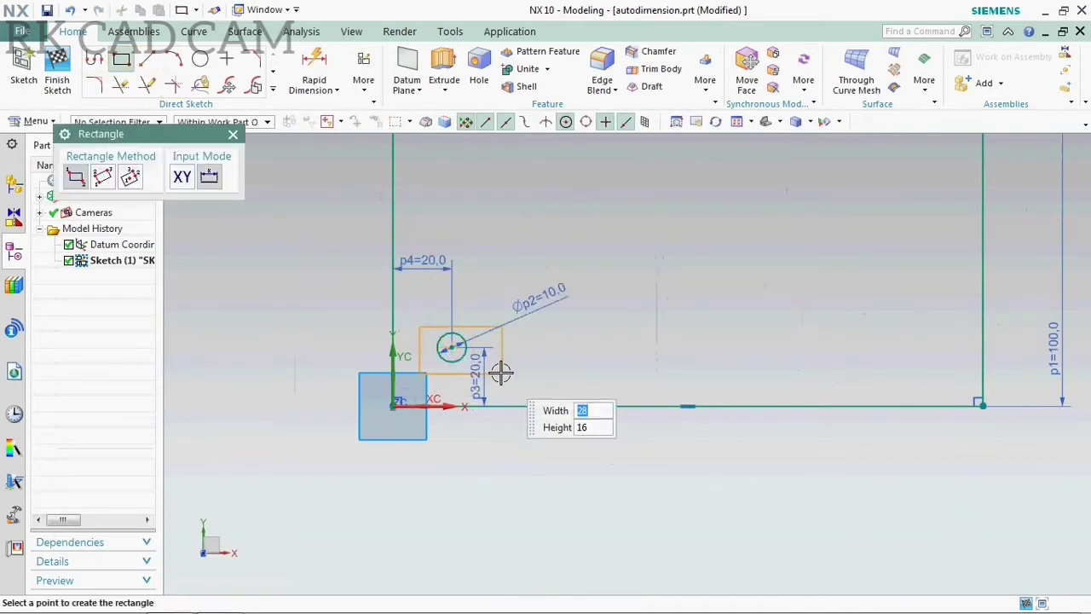
pyautogui.click(501, 372)
pyautogui.press('Escape')
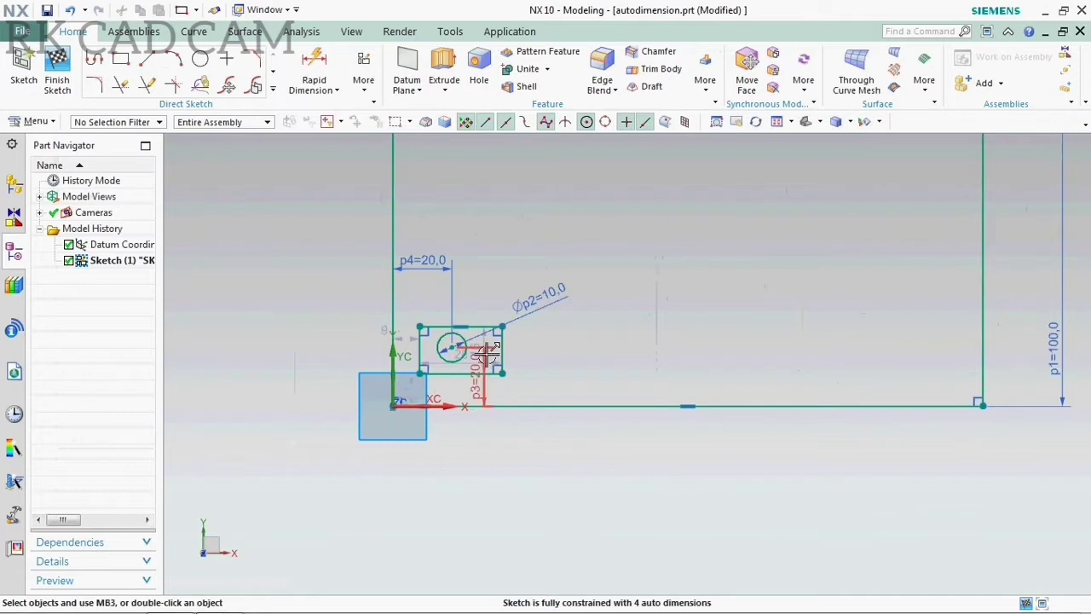
# Set the small rectangle's height and width to 20 each
pyautogui.doubleClick(528, 341)
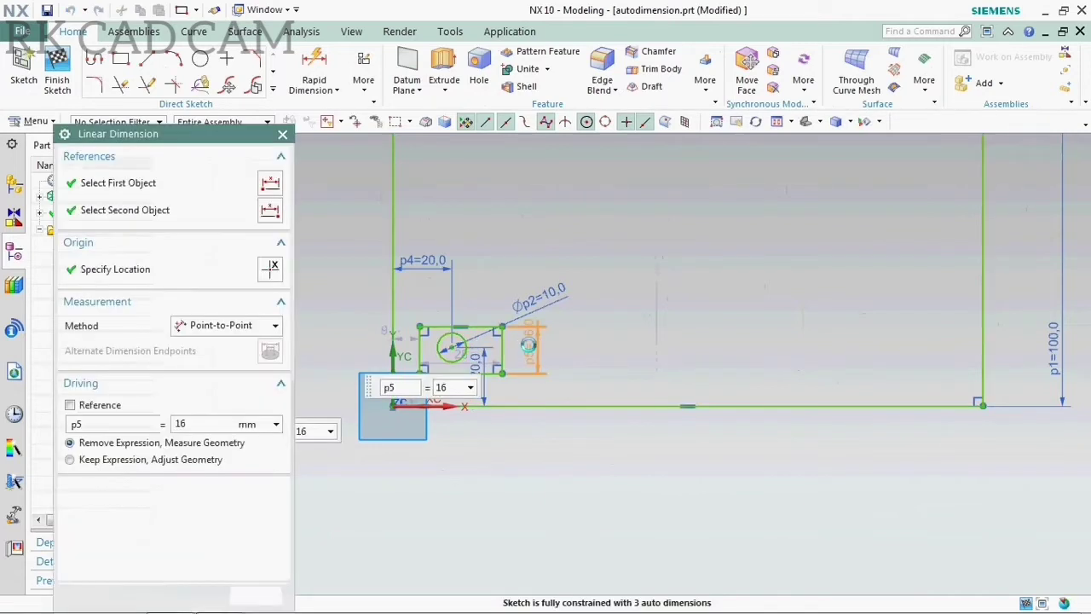
pyautogui.write('20')
pyautogui.press('Return')
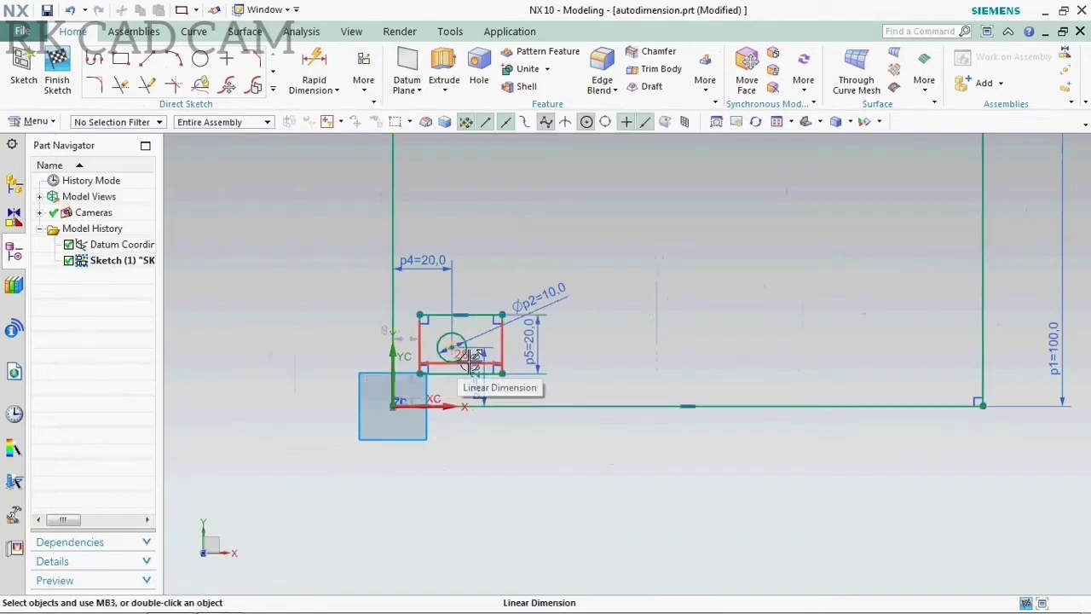
pyautogui.doubleClick(475, 268)
pyautogui.write('2')
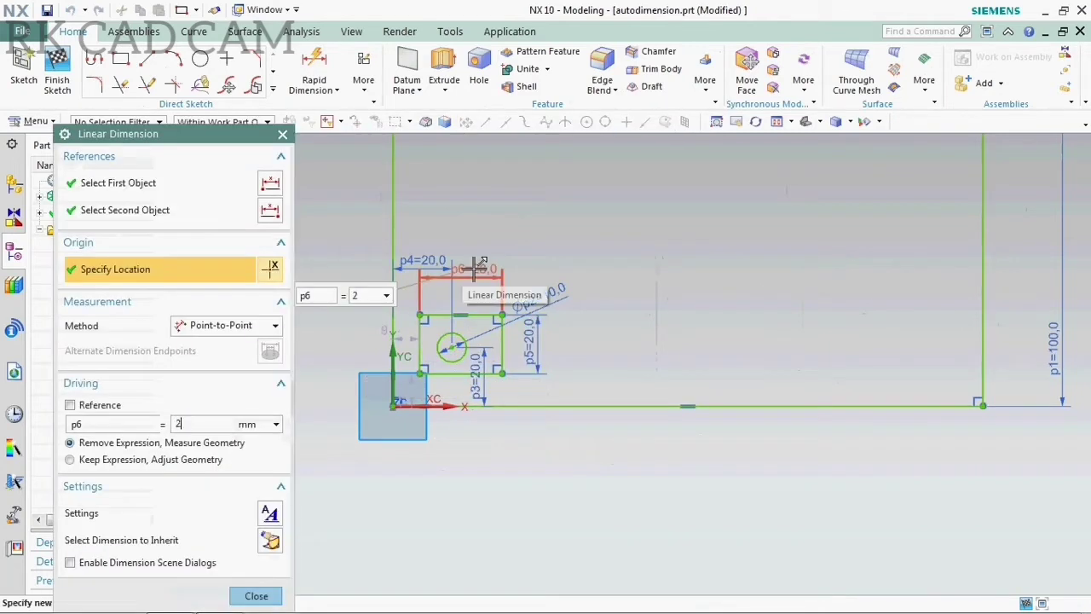
pyautogui.write('0')
pyautogui.press('Return')
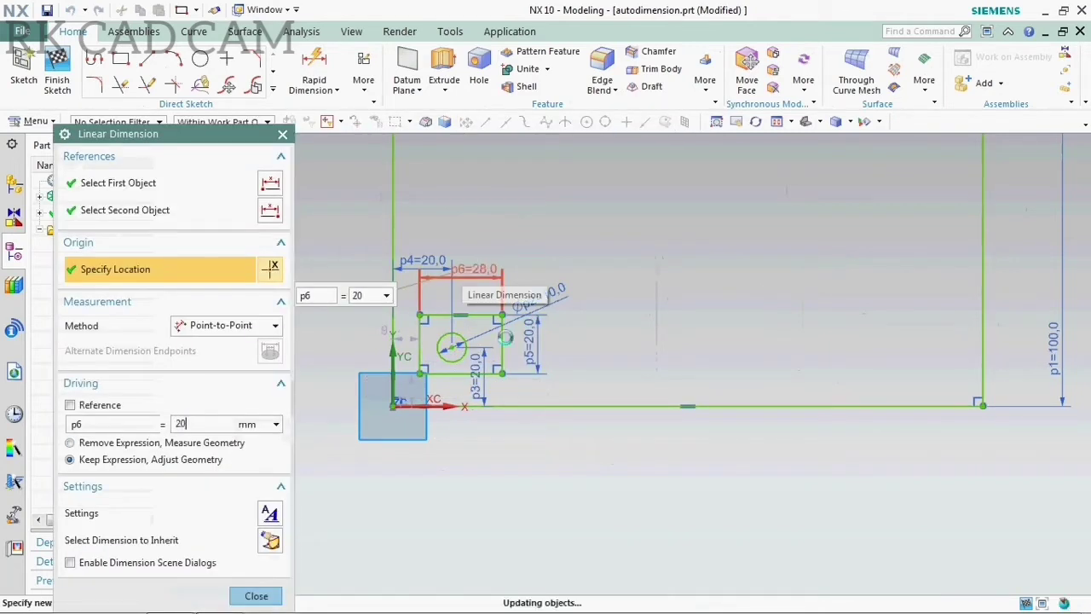
pyautogui.scroll(3, 426, 375)
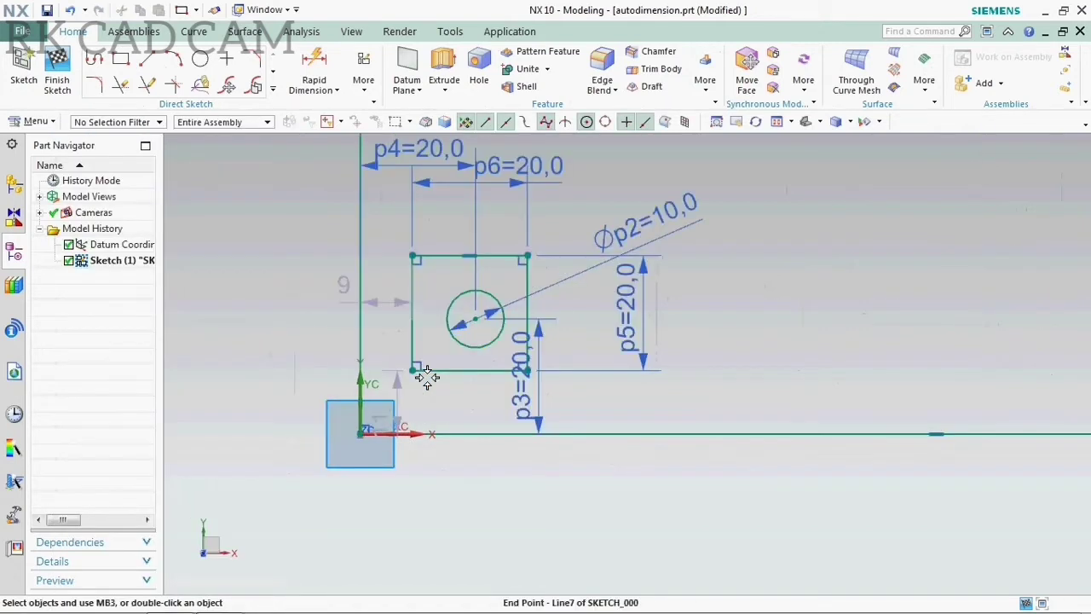
# Dimension the circle centre 10 from the square's bottom corner (p7)
pyautogui.click(313, 69)
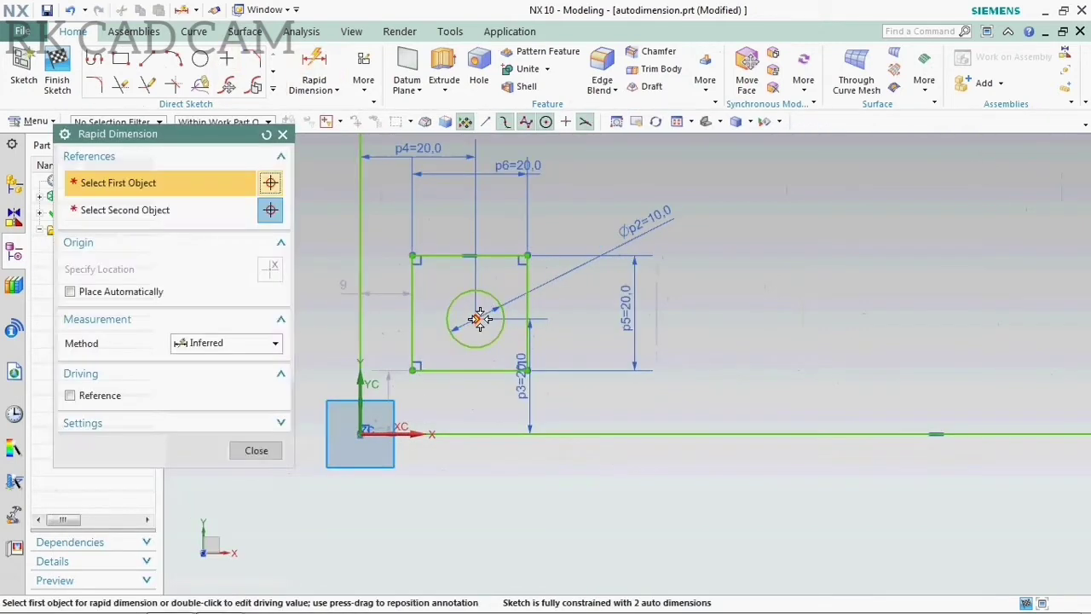
pyautogui.click(475, 319)
pyautogui.click(527, 369)
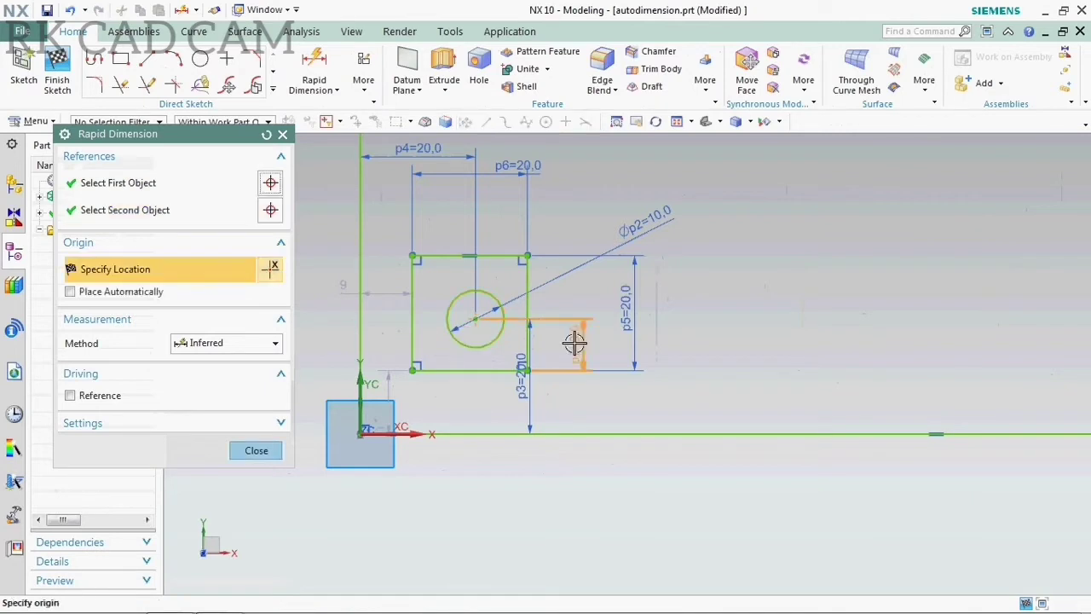
pyautogui.click(631, 370)
pyautogui.write('1')
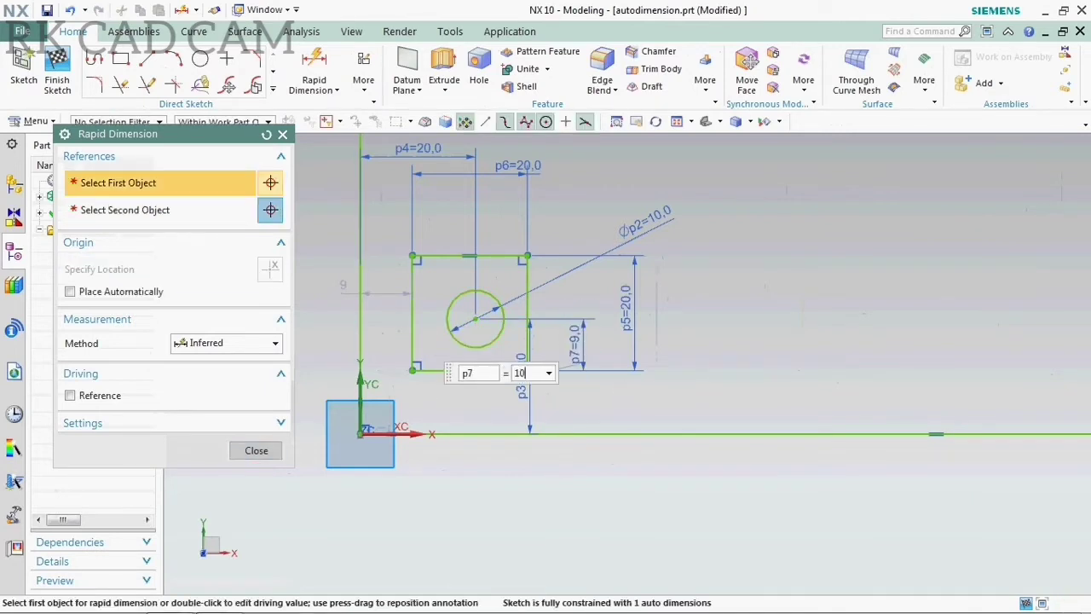
pyautogui.write('0')
pyautogui.press('Return')
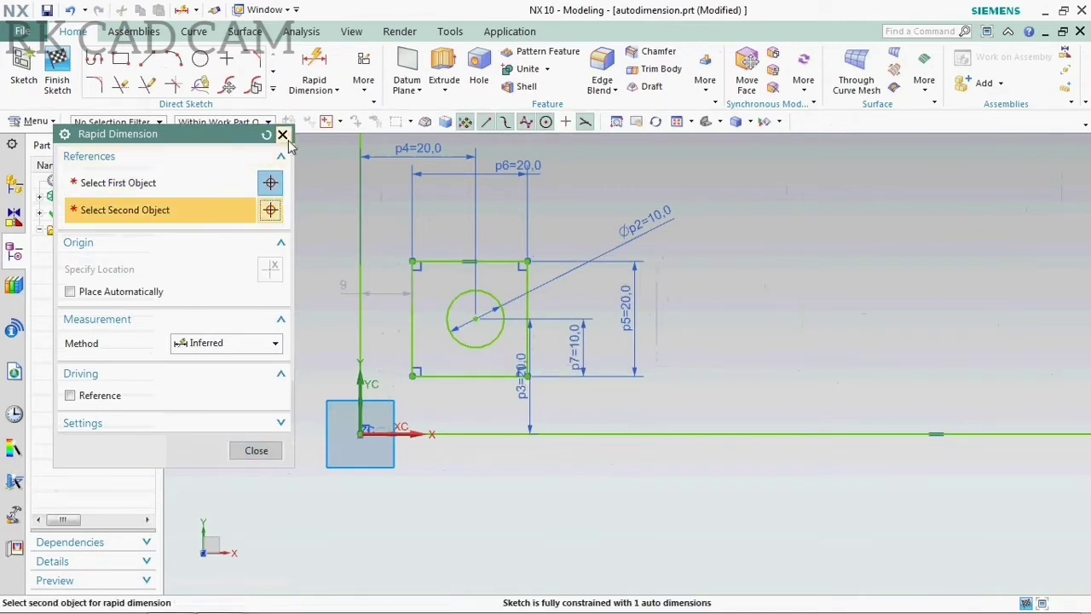
# Dimension the circle 10 from the square's left edge (p8)
pyautogui.click(282, 135)
pyautogui.click(314, 69)
pyautogui.click(451, 309)
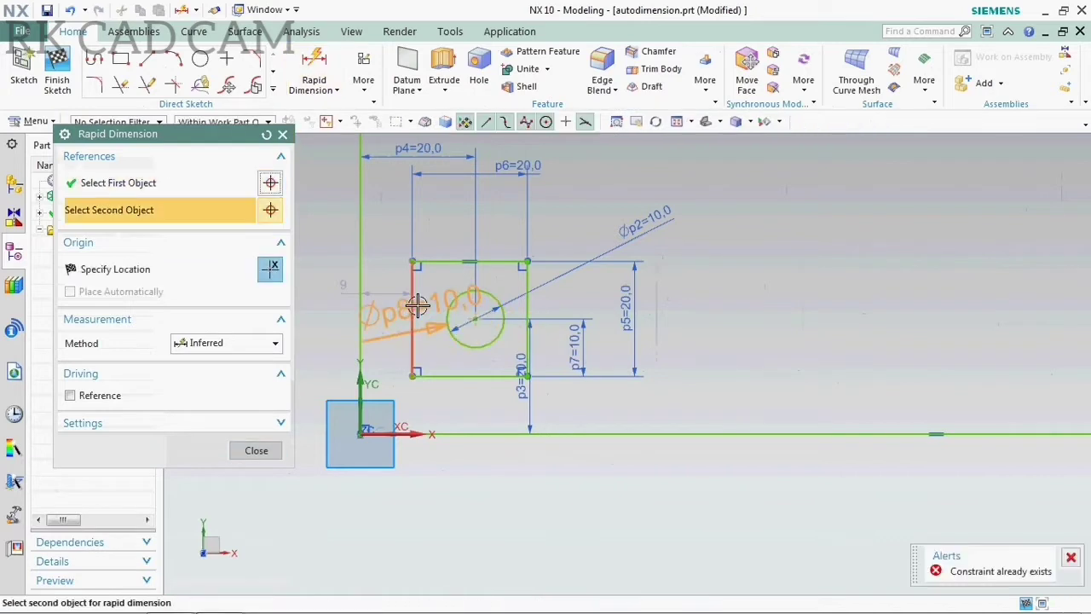
pyautogui.click(418, 306)
pyautogui.click(440, 397)
pyautogui.write('10')
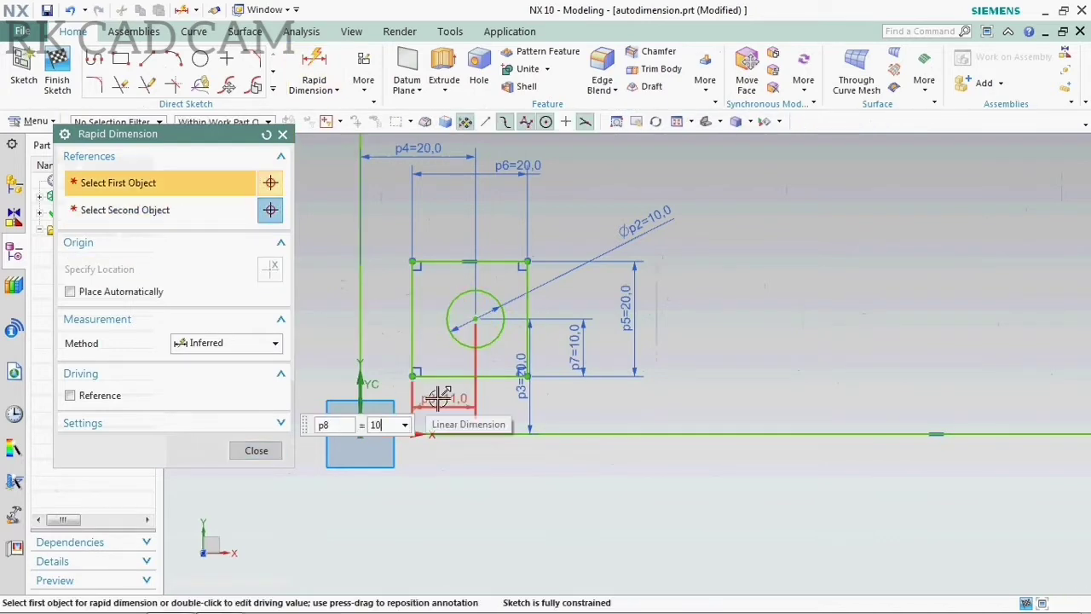
pyautogui.press('Return')
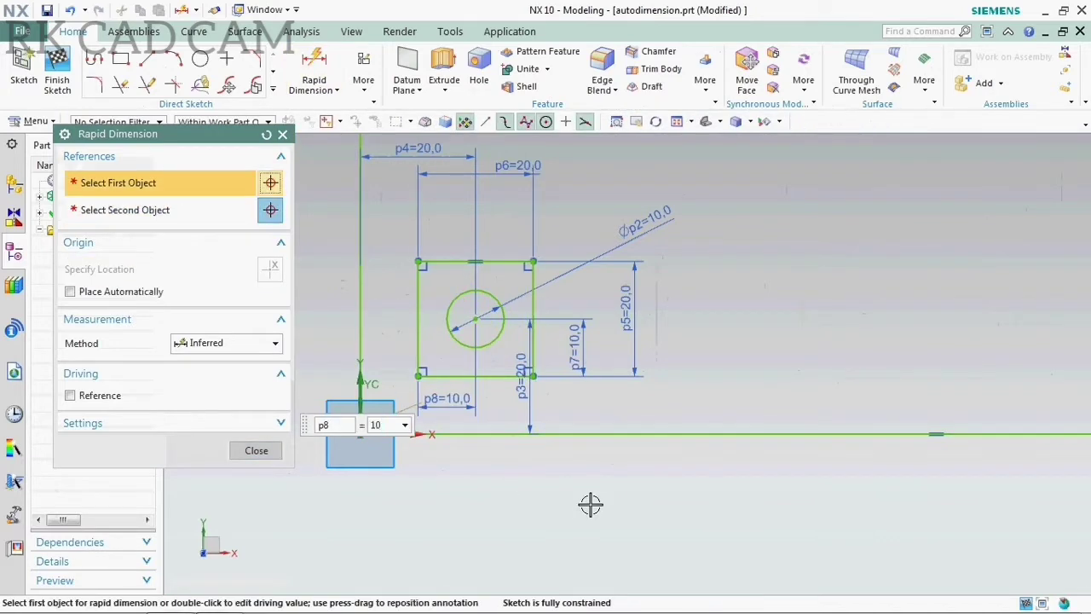
# Round the square's bottom-left and bottom-right corners with trimmed 6 mm fillets
pyautogui.click(282, 134)
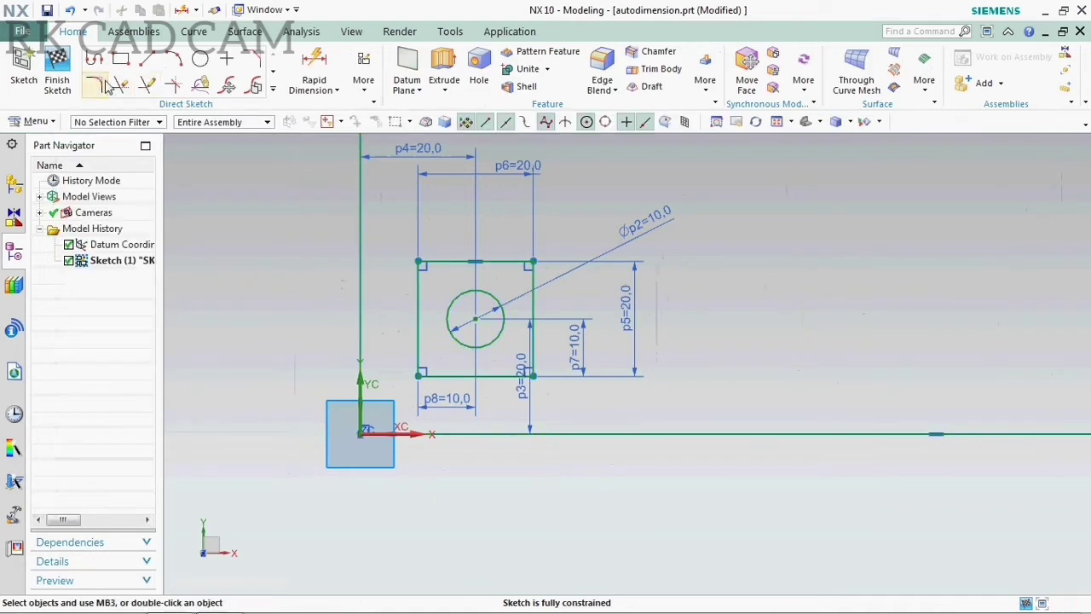
pyautogui.click(94, 84)
pyautogui.click(154, 181)
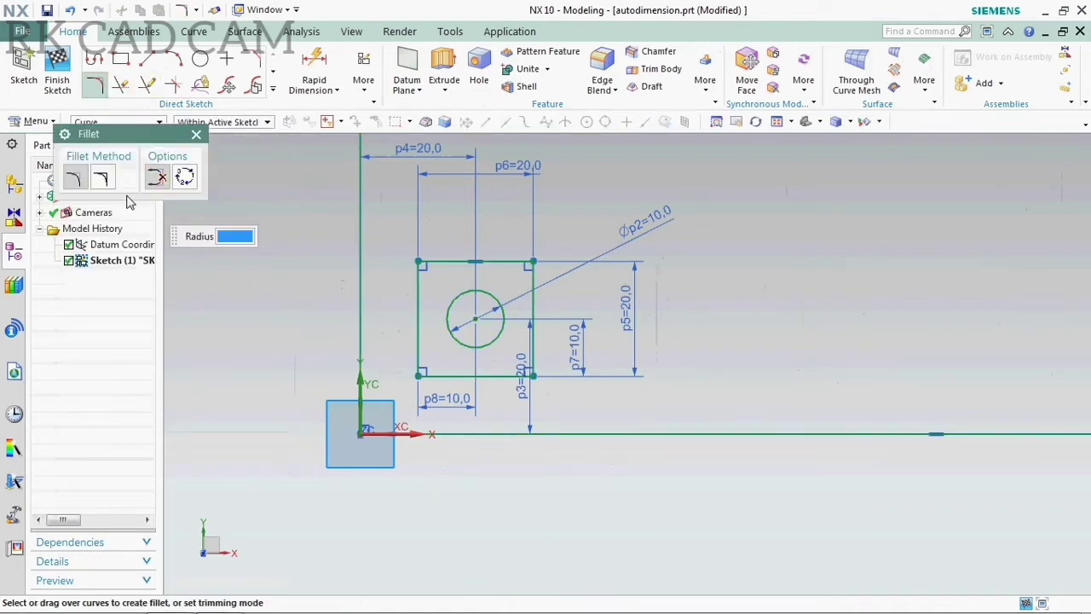
pyautogui.click(427, 364)
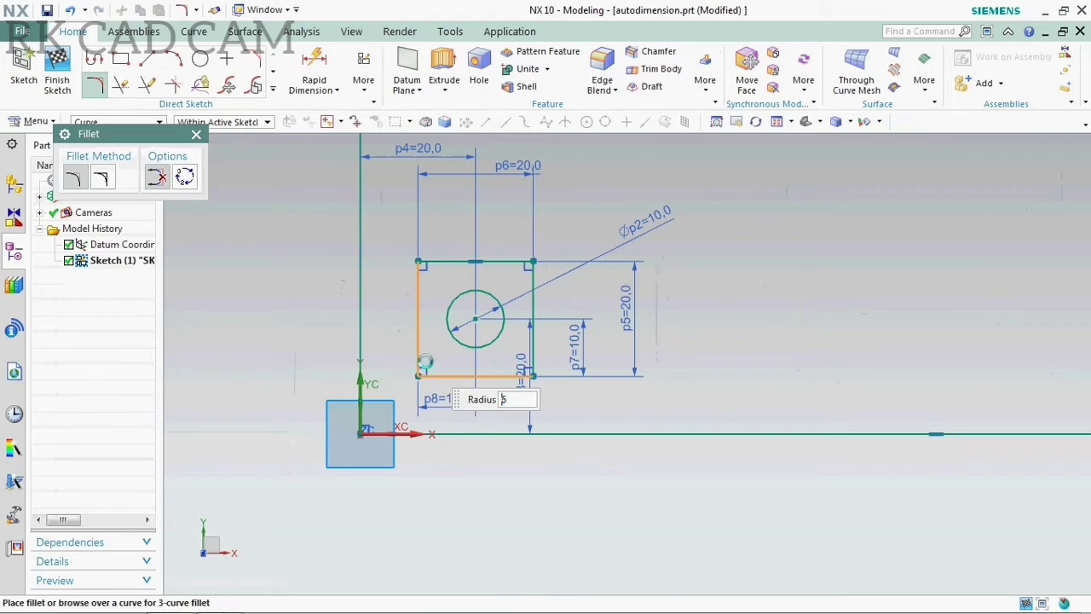
pyautogui.click(427, 363)
pyautogui.click(528, 356)
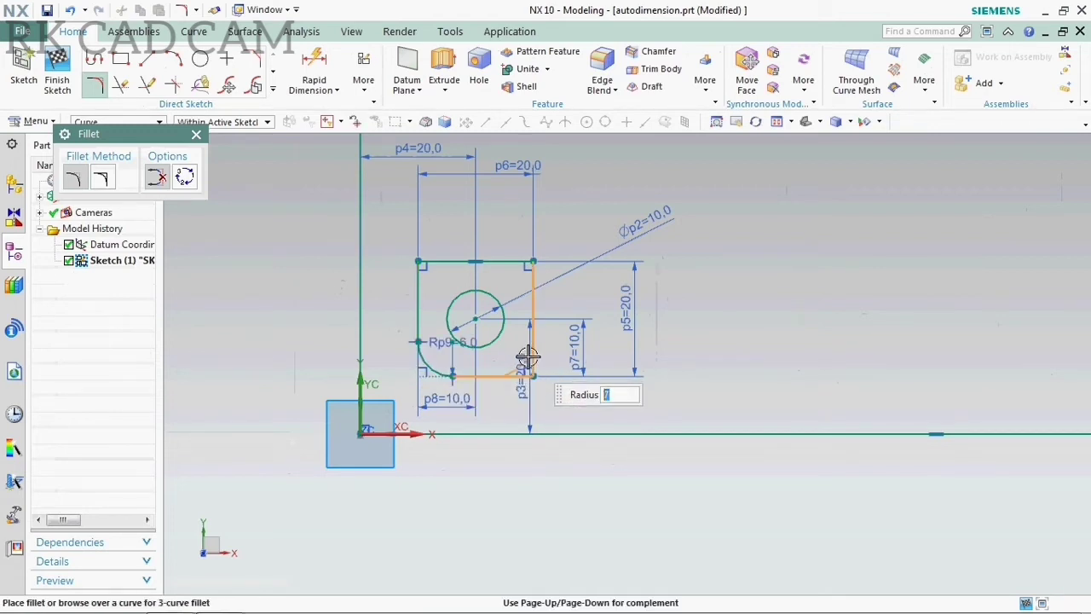
pyautogui.click(522, 365)
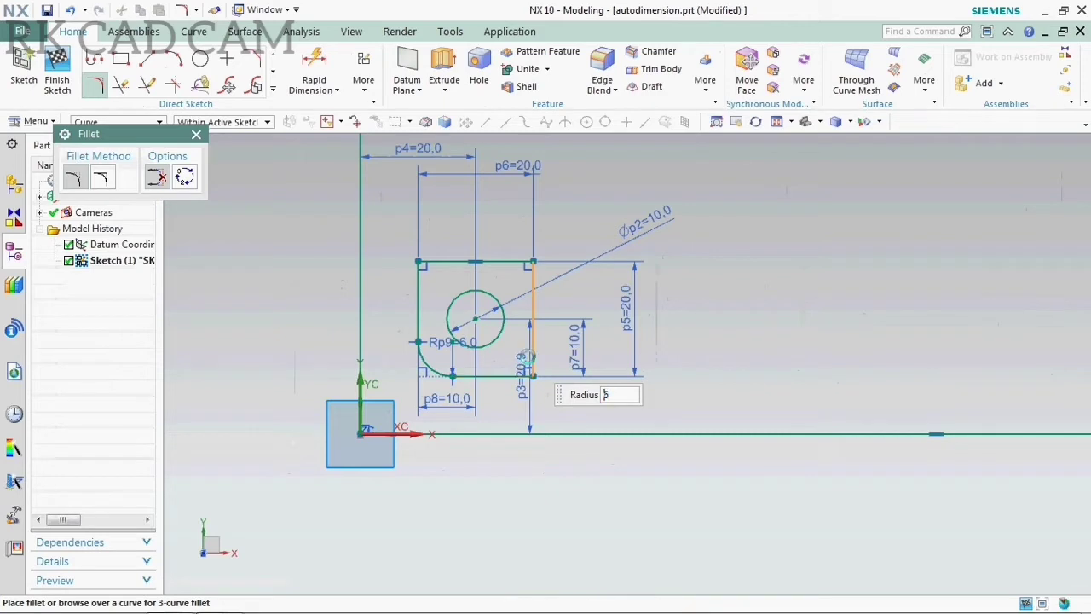
# Round the top-right and top-left corners with 6 mm fillets
pyautogui.click(534, 294)
pyautogui.click(510, 266)
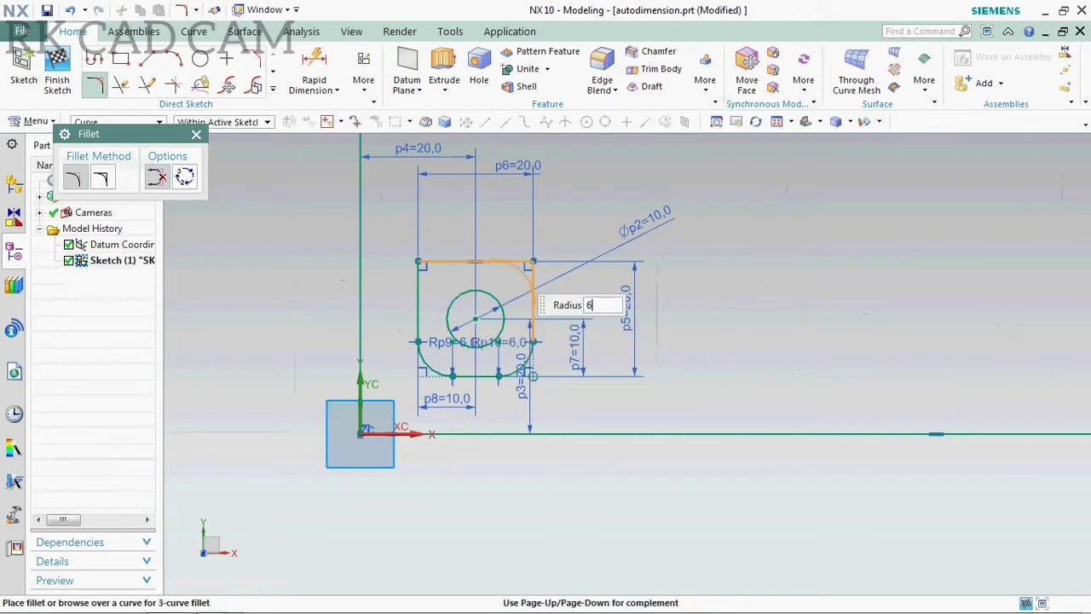
pyautogui.click(512, 271)
pyautogui.click(445, 262)
pyautogui.click(419, 279)
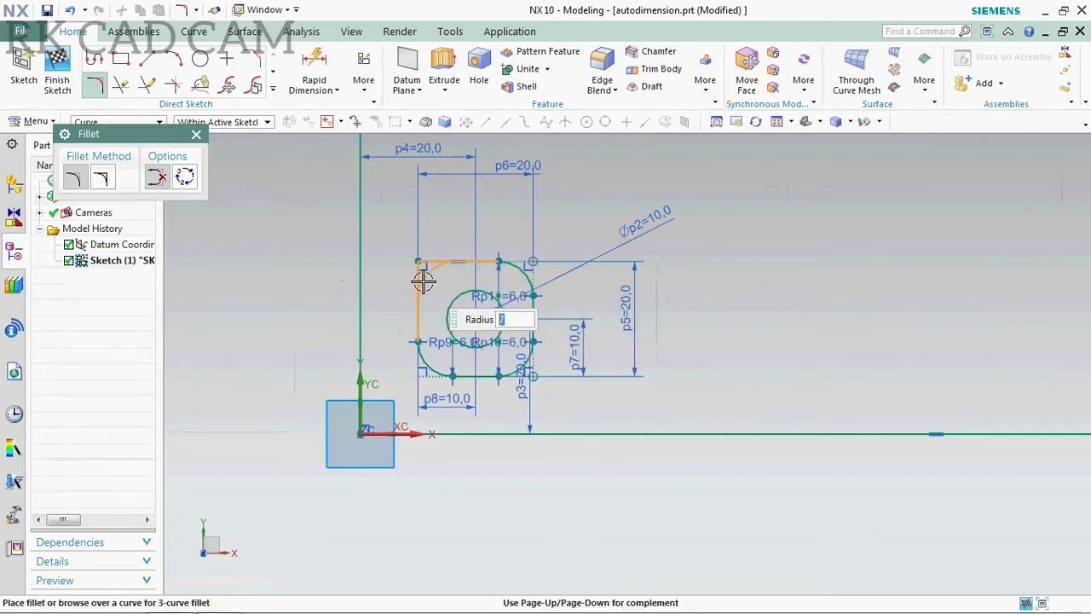
pyautogui.click(439, 272)
pyautogui.click(196, 134)
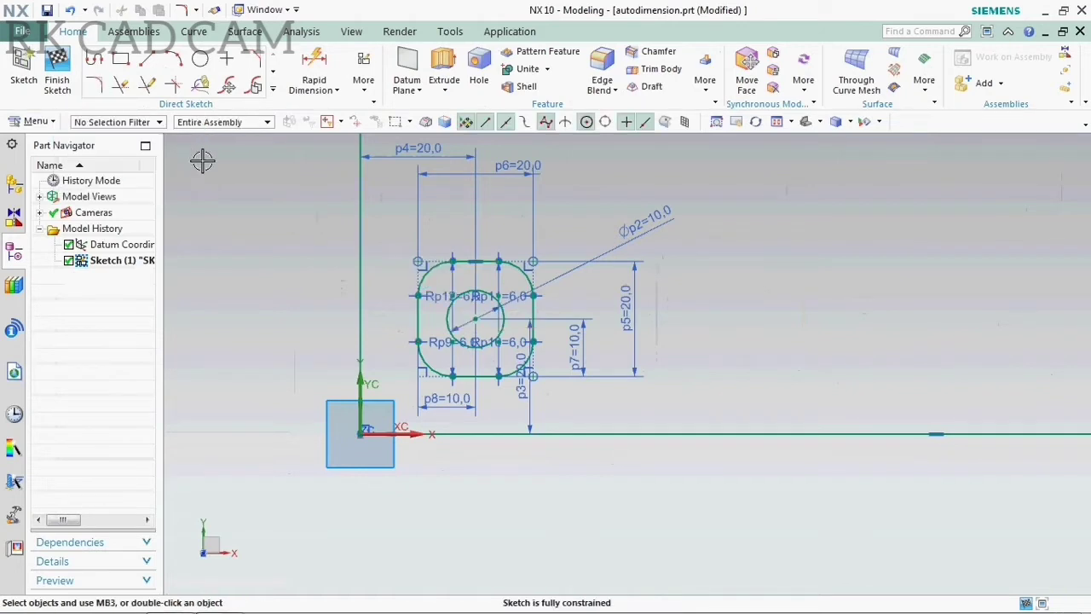
# Finish the sketch and launch Pattern Geometry from the extra feature commands
pyautogui.scroll(1, 426, 401)
pyautogui.scroll(1, 426, 401)
pyautogui.click(56, 68)
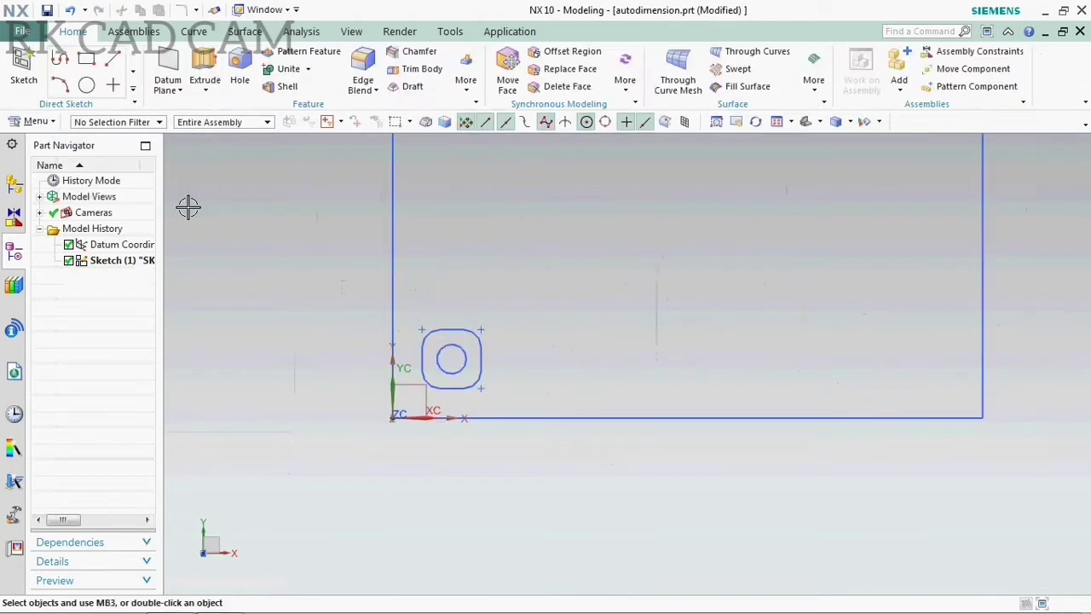
pyautogui.scroll(1, 515, 358)
pyautogui.rightClick(363, 213)
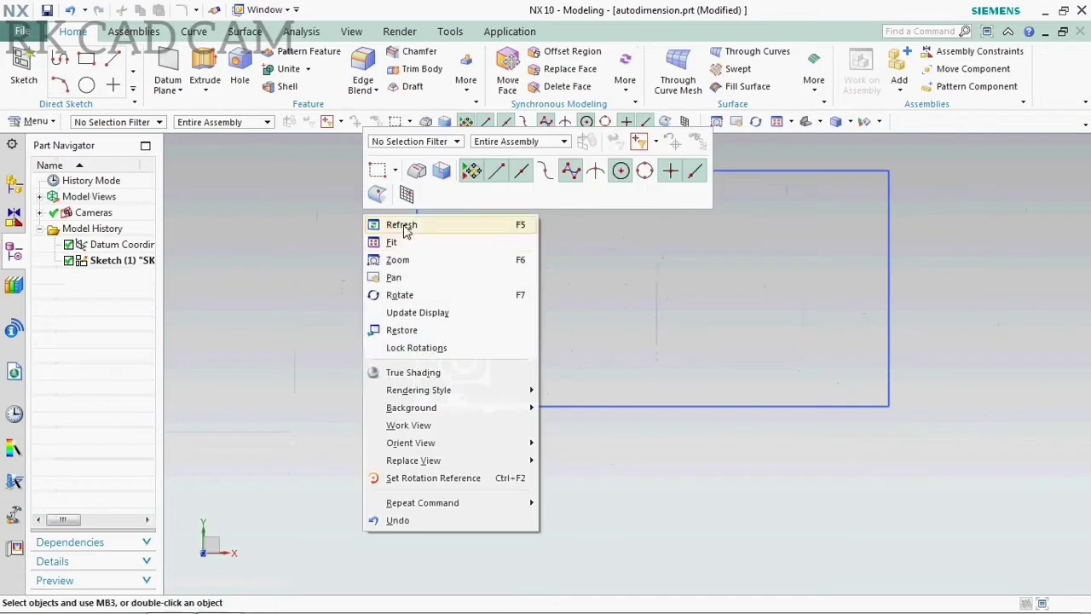
pyautogui.click(466, 83)
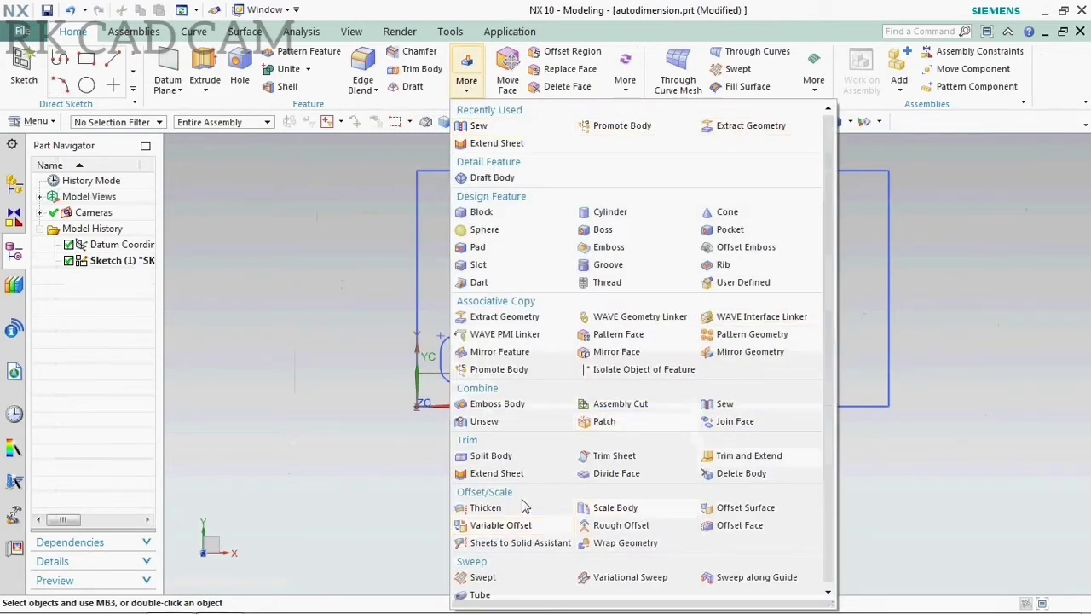
pyautogui.click(722, 336)
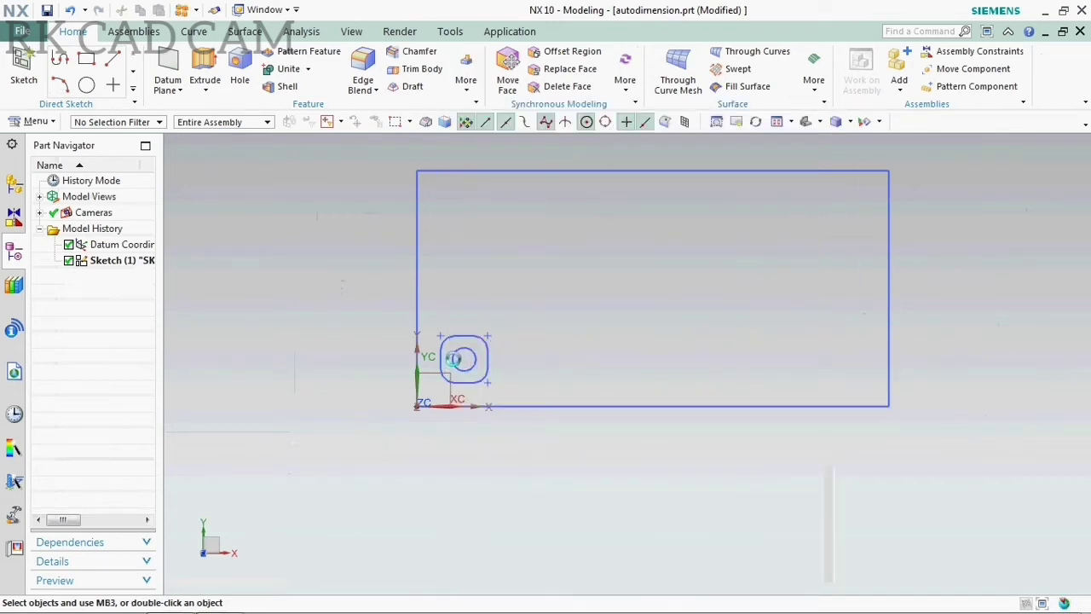
# Select the hole circle and all eight rounded-pocket curves for patterning
pyautogui.click(460, 329)
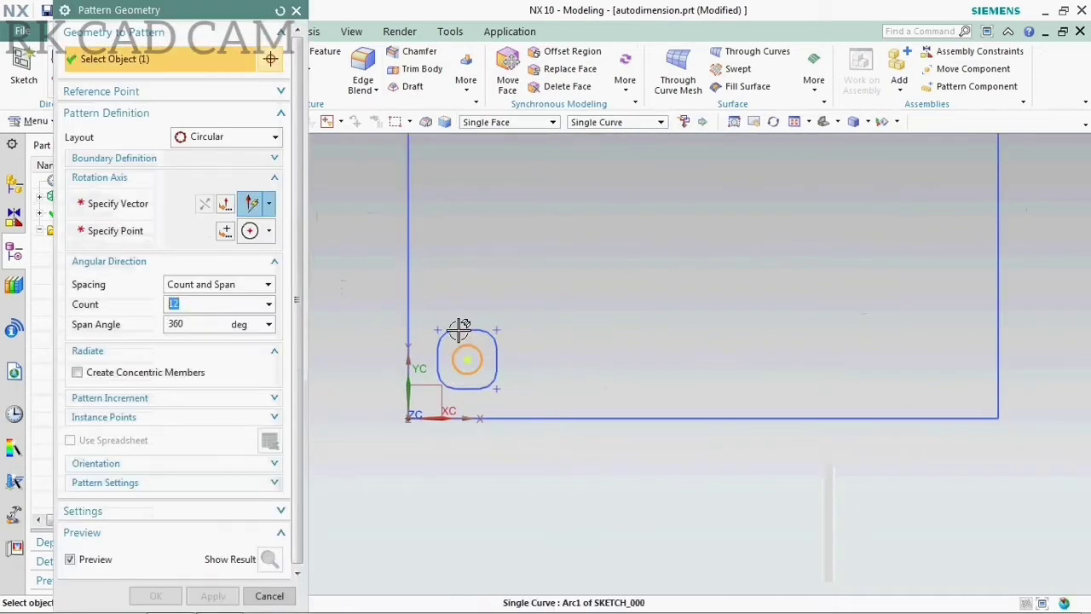
pyautogui.click(452, 329)
pyautogui.click(442, 341)
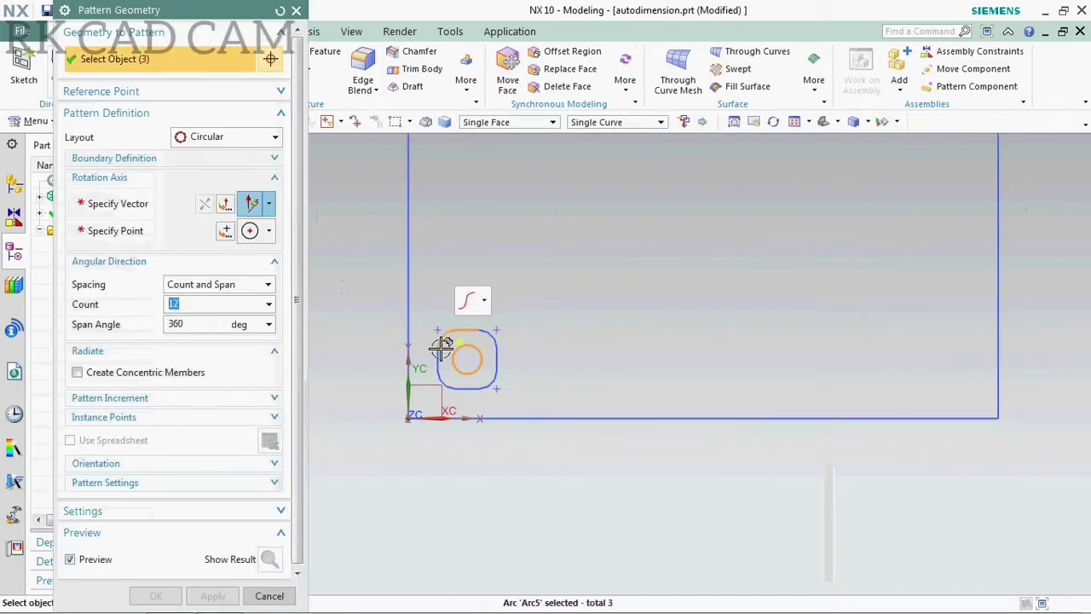
pyautogui.click(436, 362)
pyautogui.click(452, 384)
pyautogui.click(479, 379)
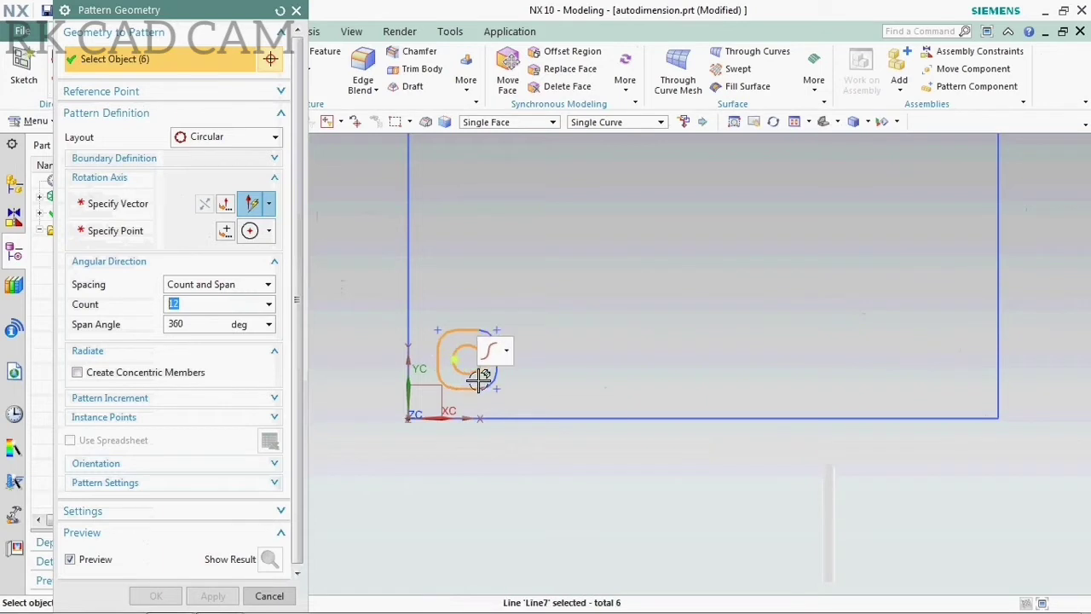
pyautogui.click(484, 381)
pyautogui.scroll(3, 493, 340)
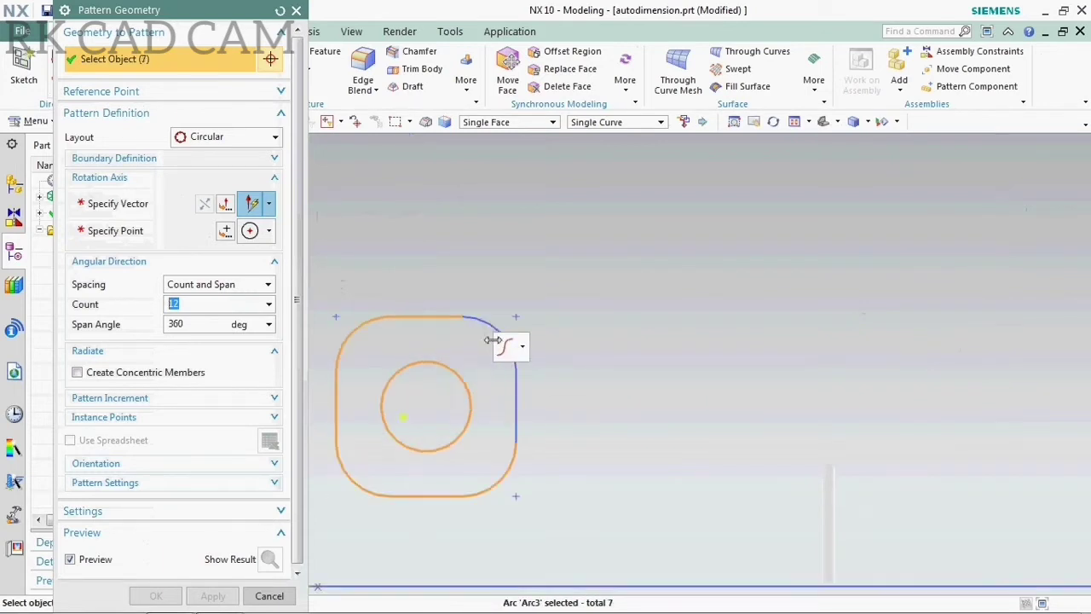
pyautogui.click(517, 383)
pyautogui.click(502, 325)
pyautogui.scroll(-3, 502, 324)
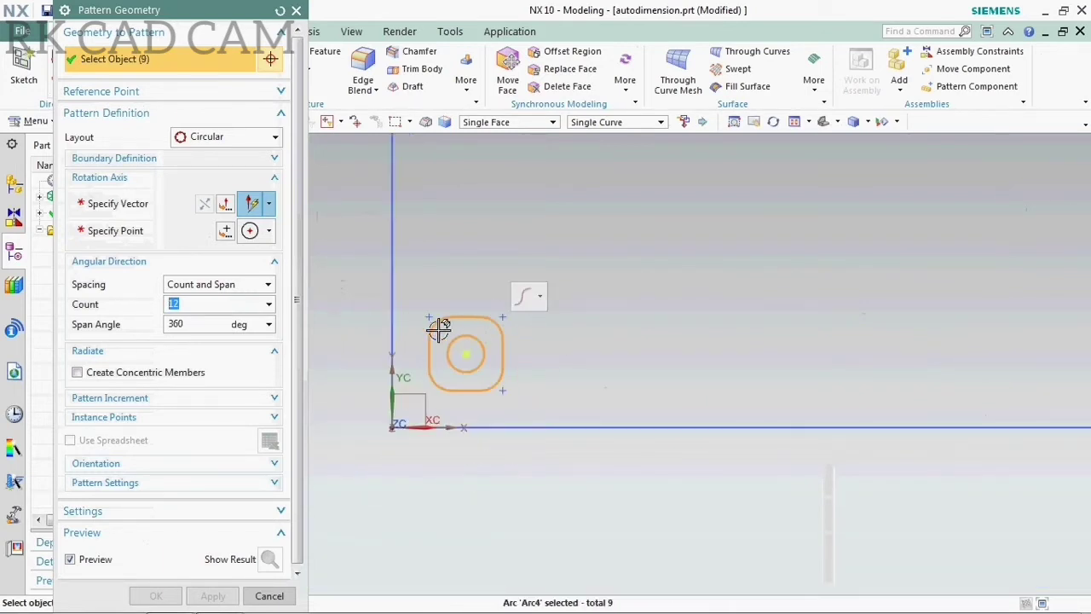
# Set a linear layout along X with count 5 and 40 mm pitch
pyautogui.click(174, 139)
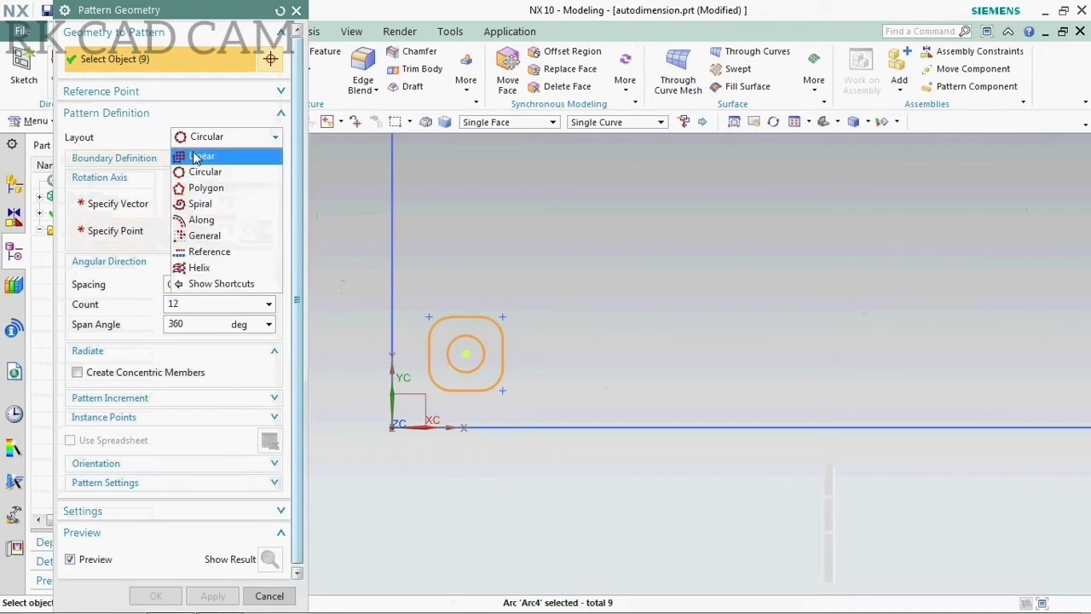
pyautogui.click(205, 154)
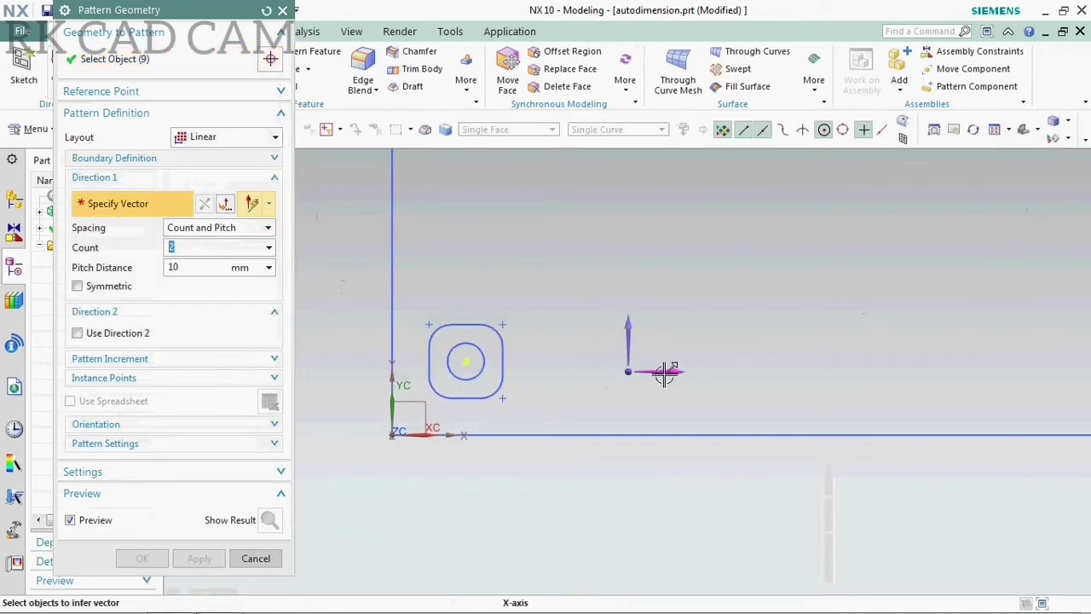
pyautogui.click(663, 377)
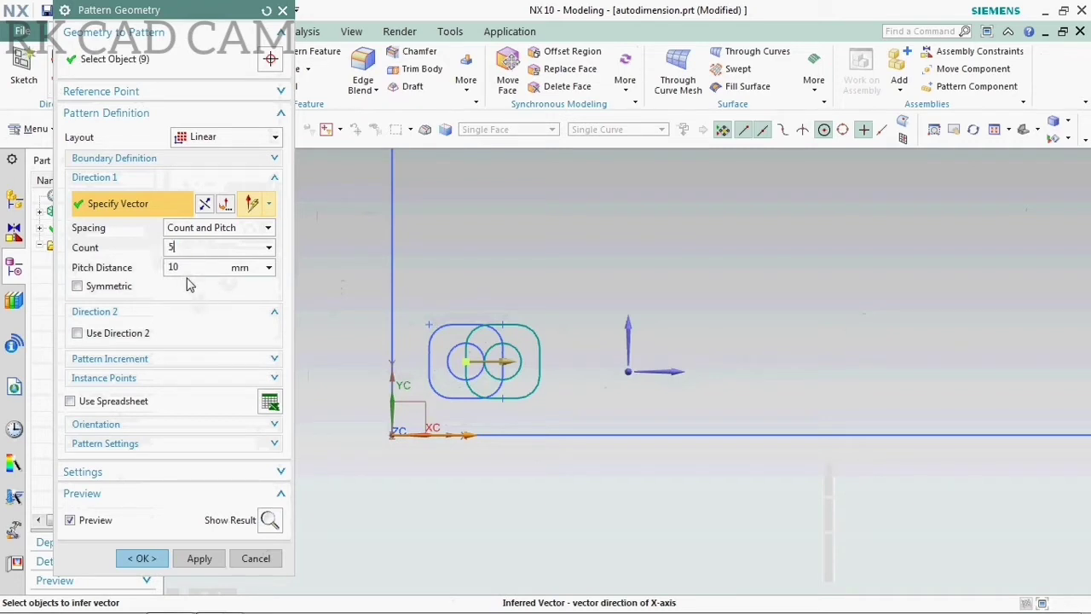
pyautogui.write('5')
pyautogui.press('Tab')
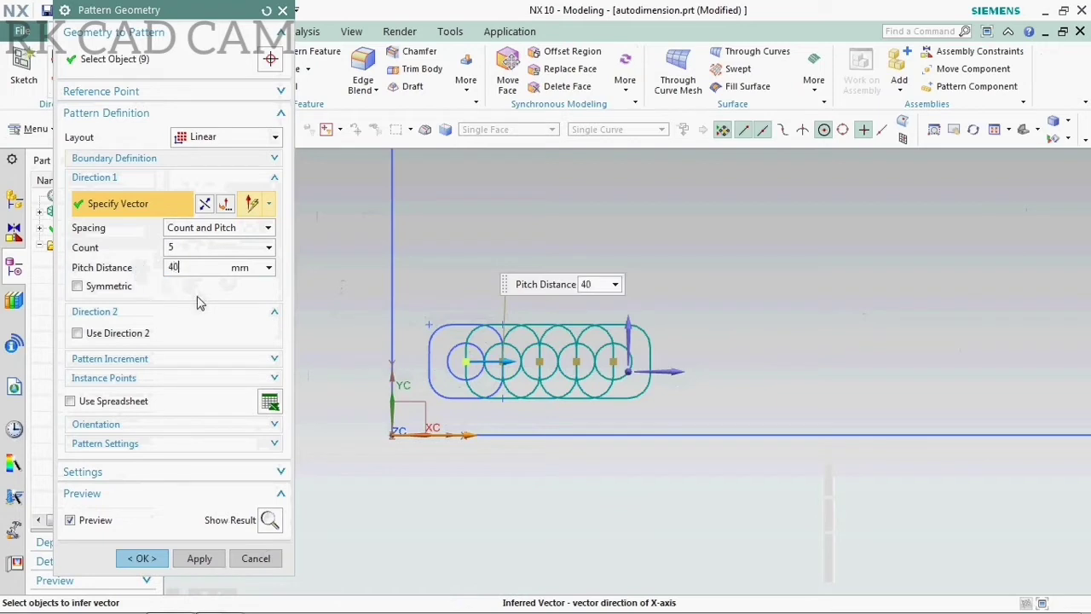
pyautogui.click(199, 247)
pyautogui.scroll(-3, 481, 339)
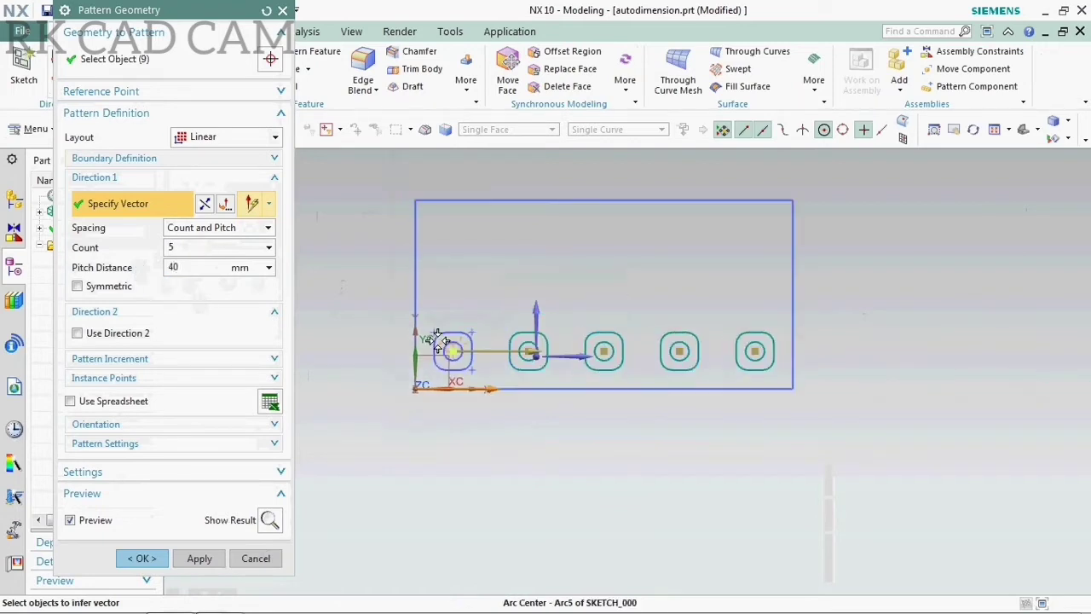
# Add a second direction along Y with count 3 and 30 mm pitch, then confirm
pyautogui.click(77, 333)
pyautogui.click(635, 337)
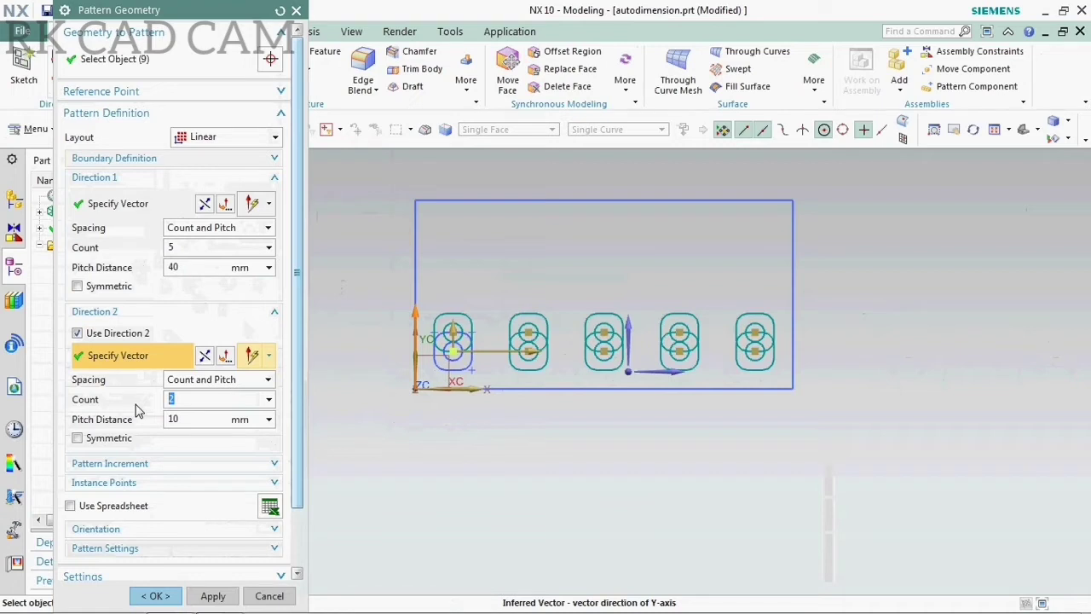
pyautogui.write('3')
pyautogui.press('Tab')
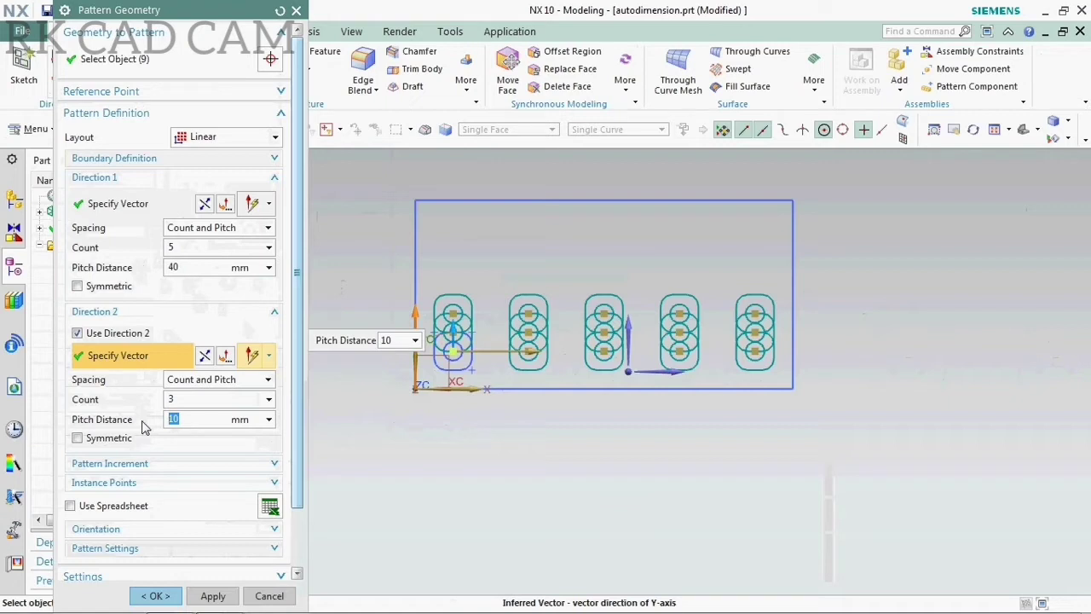
pyautogui.click(202, 400)
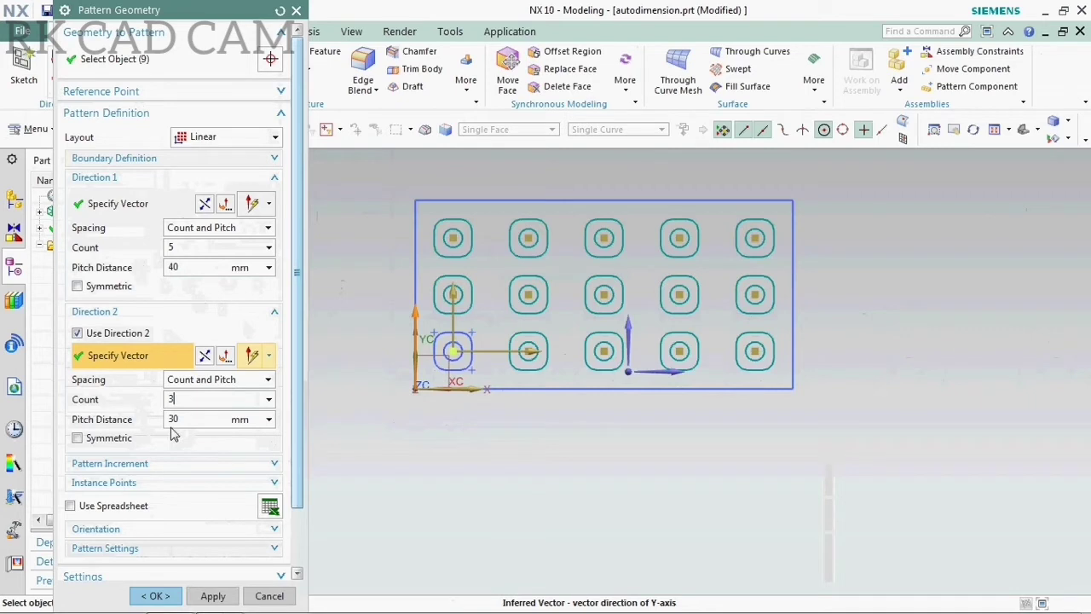
pyautogui.click(158, 597)
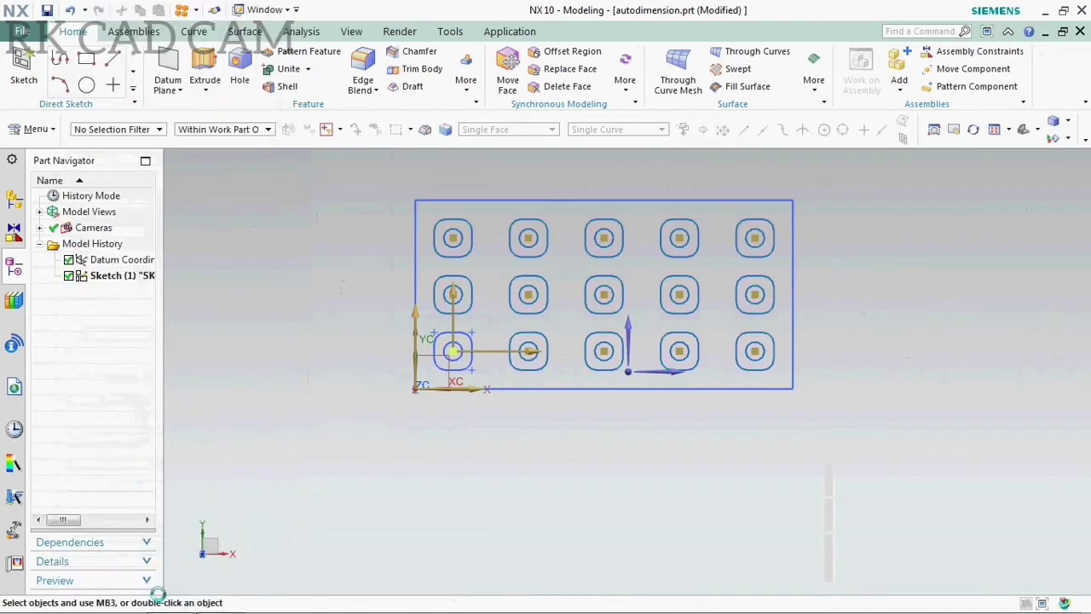
# Save autodimension.prt and bring up the Extrude dialog
pyautogui.click(47, 10)
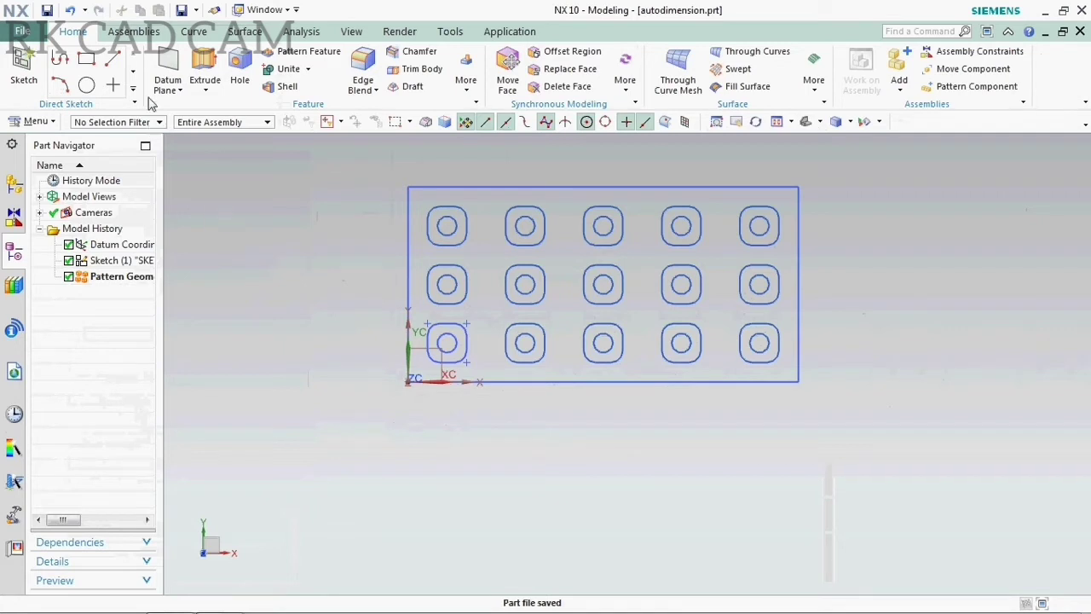
pyautogui.click(205, 70)
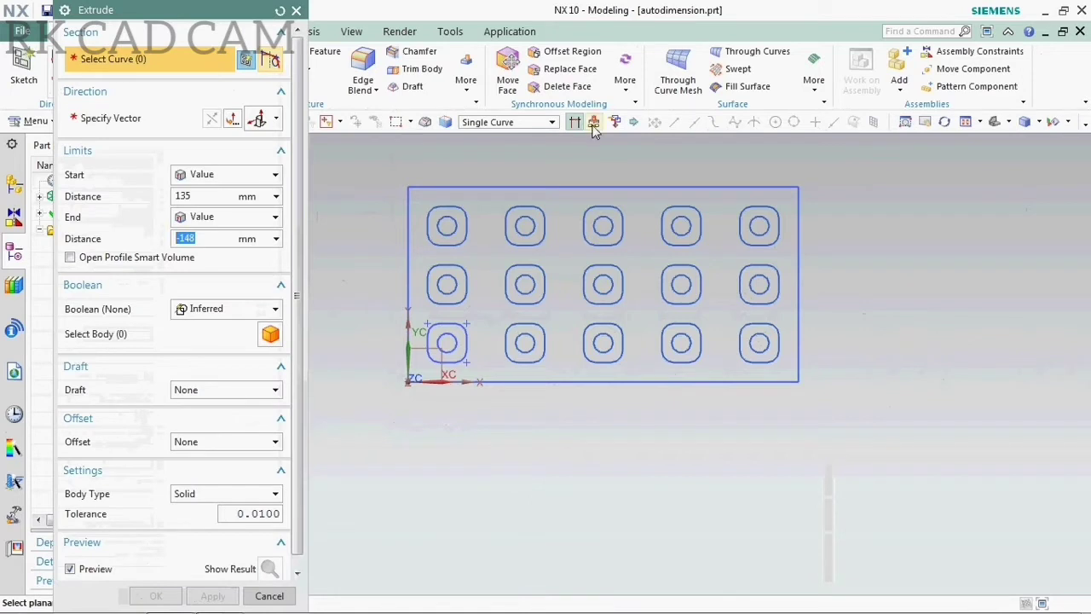
# Select all 15 hole circles, row by row, as the extrusion profile
pyautogui.click(446, 224)
pyautogui.click(525, 223)
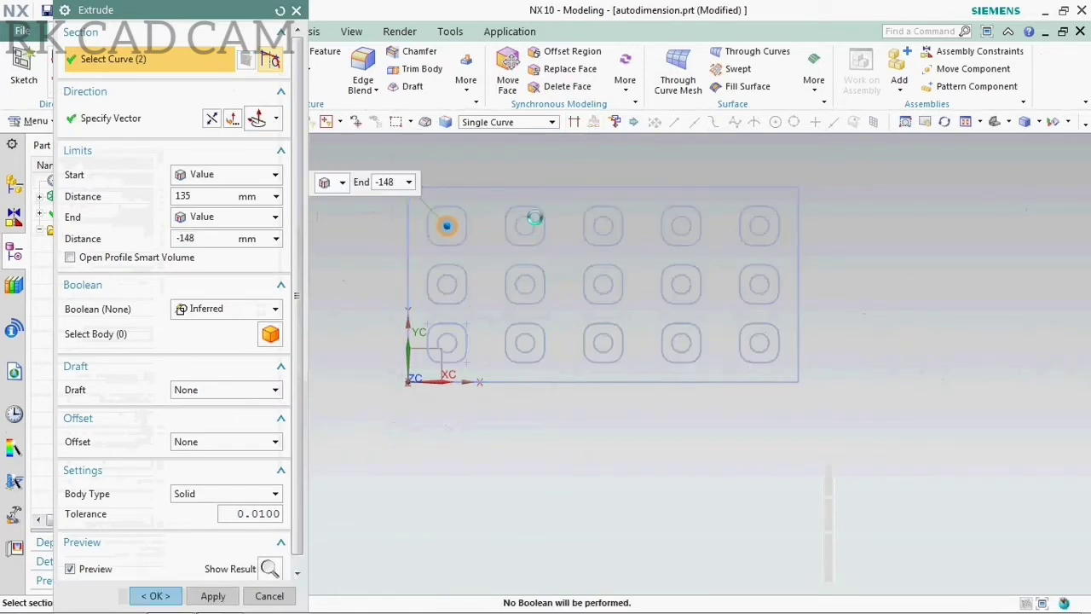
pyautogui.click(603, 223)
pyautogui.click(680, 224)
pyautogui.click(759, 224)
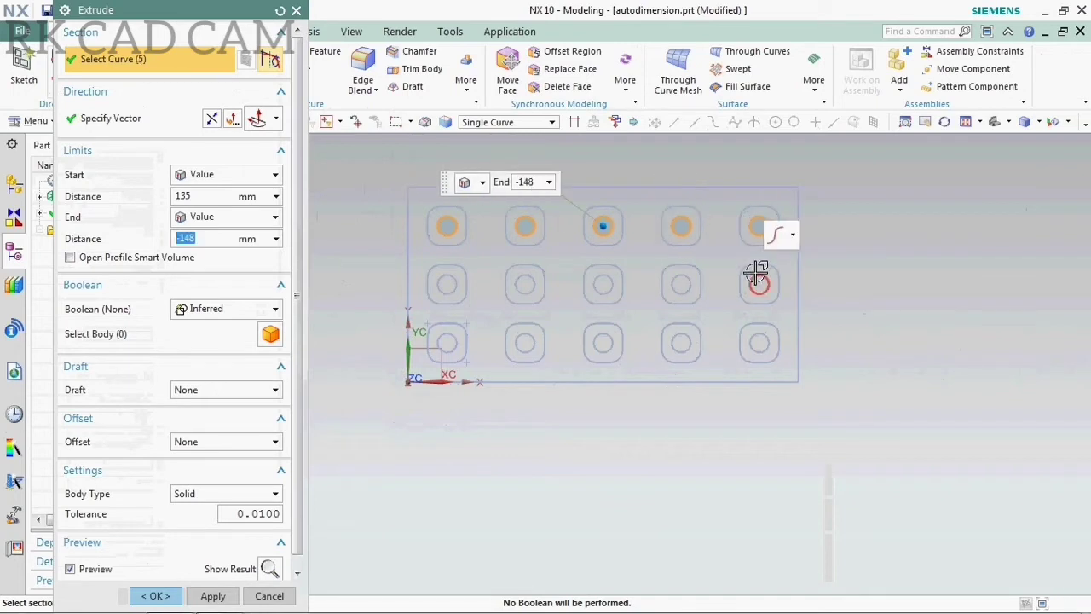
pyautogui.click(758, 277)
pyautogui.click(682, 278)
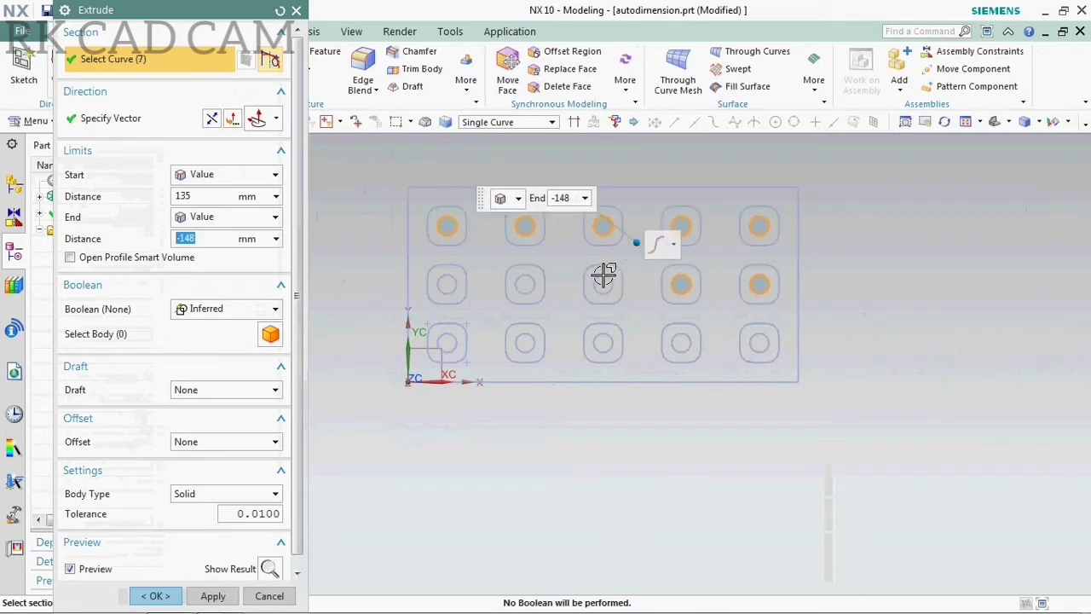
pyautogui.click(604, 277)
pyautogui.click(528, 277)
pyautogui.click(451, 281)
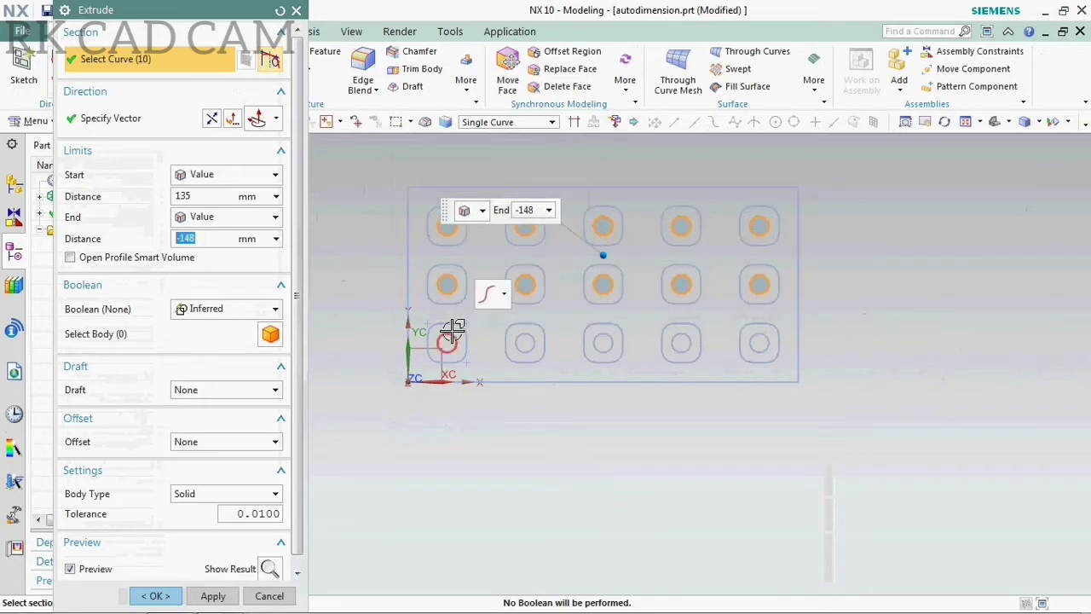
pyautogui.click(465, 335)
pyautogui.click(525, 342)
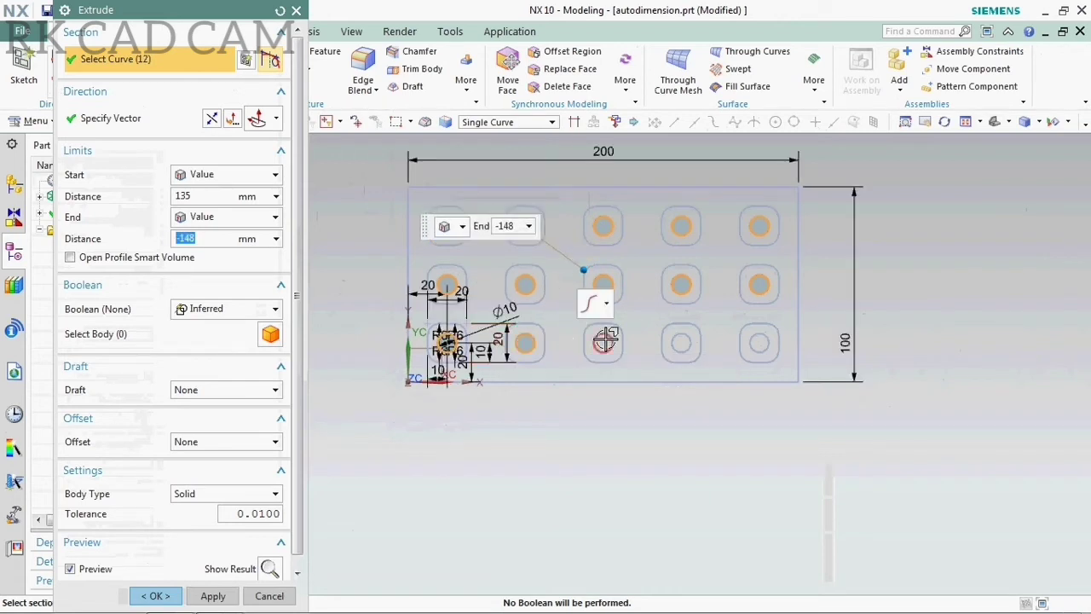
pyautogui.click(604, 342)
pyautogui.click(681, 342)
pyautogui.click(760, 342)
# Add the plate outline's right, top, left and bottom edges to the profile
pyautogui.click(800, 281)
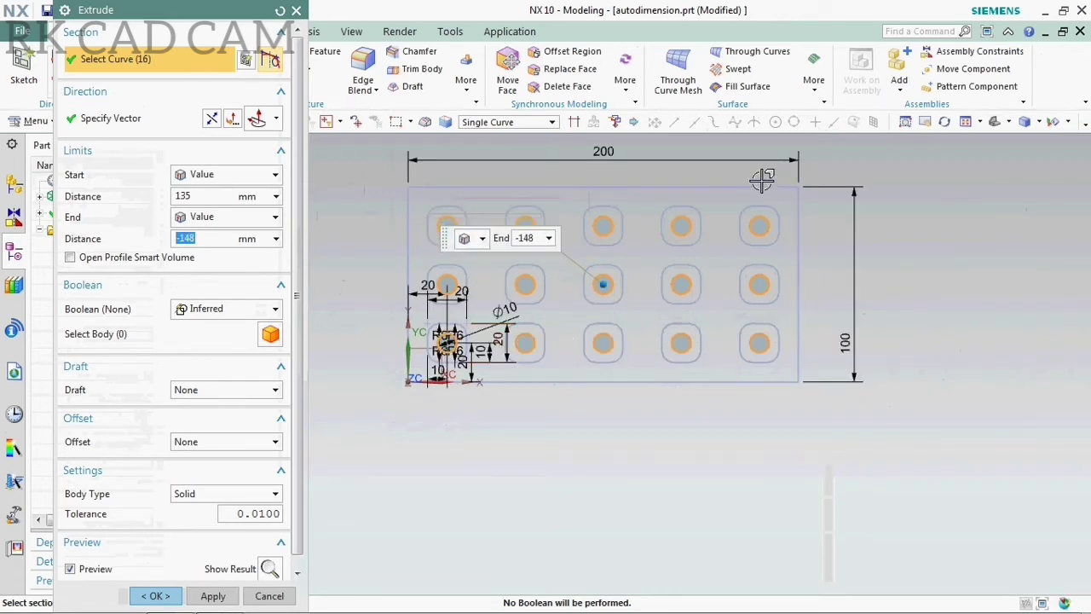
pyautogui.click(738, 188)
pyautogui.click(407, 256)
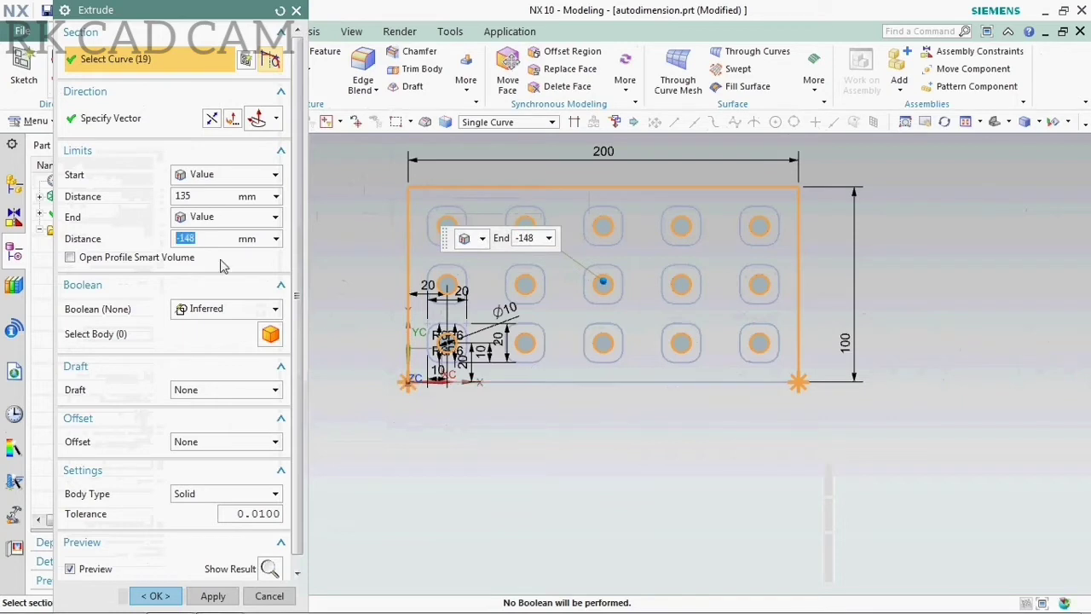
pyautogui.click(539, 380)
# Extrude the profile from Start 0 to End -40 mm and save the part
pyautogui.click(214, 196)
pyautogui.write('0')
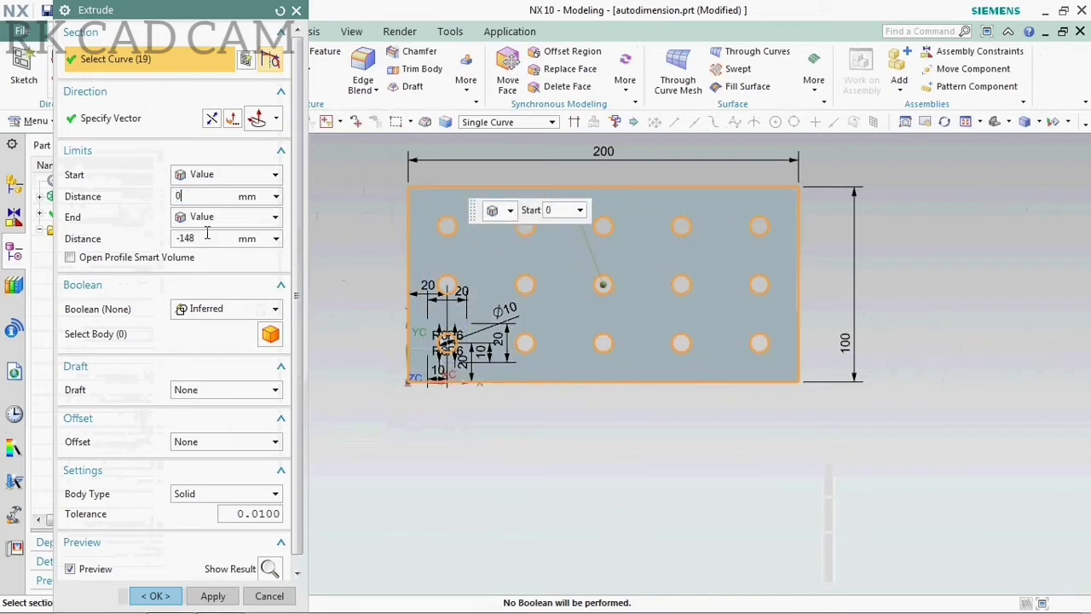
pyautogui.click(215, 239)
pyautogui.write('-')
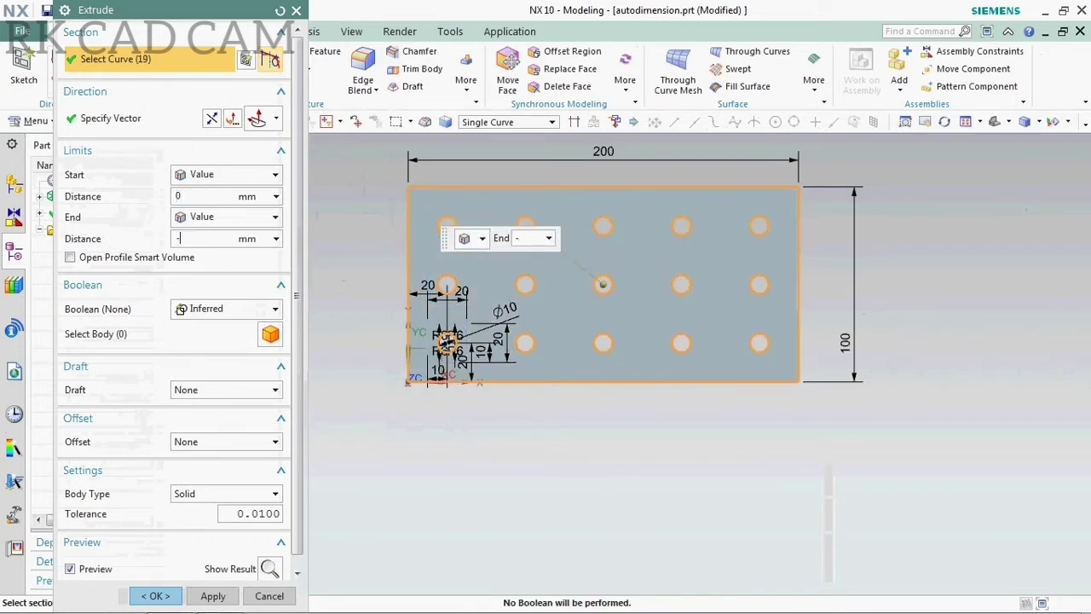
pyautogui.write('40')
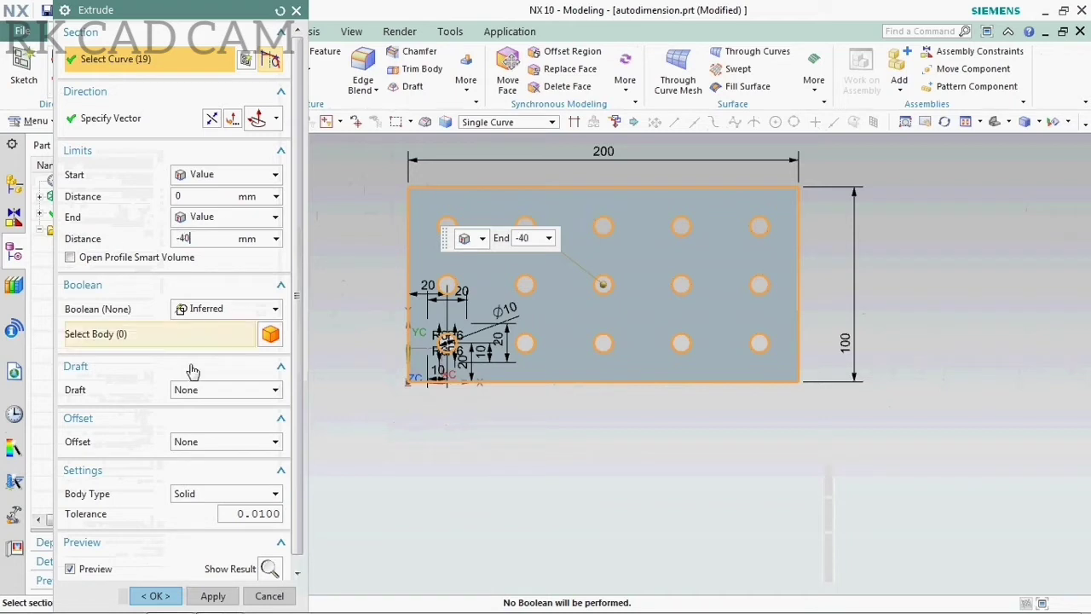
pyautogui.click(155, 596)
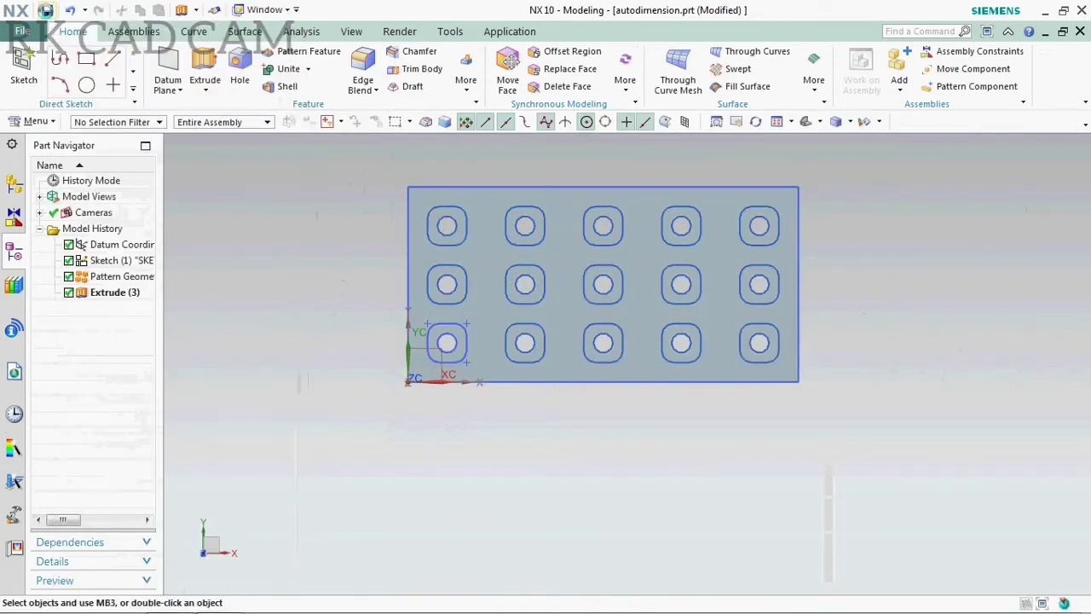
pyautogui.click(47, 11)
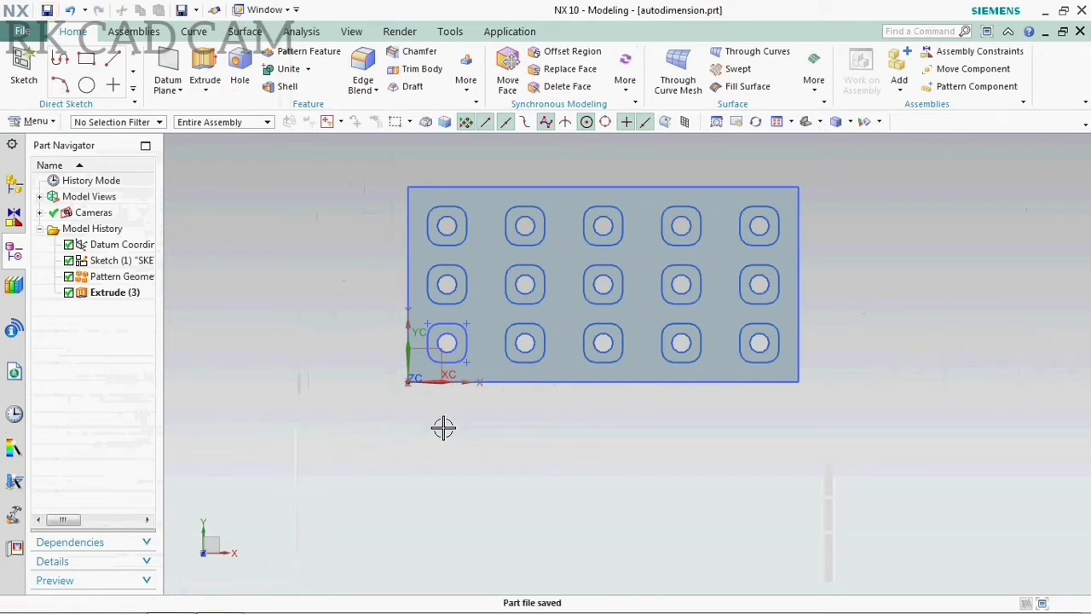
# Orbit to a 3-D view and start an extrusion with the Connected Curves selection filter
pyautogui.moveTo(444, 429); pyautogui.dragTo(439, 392, button='middle')
pyautogui.moveTo(498, 413); pyautogui.dragTo(409, 300, button='middle')
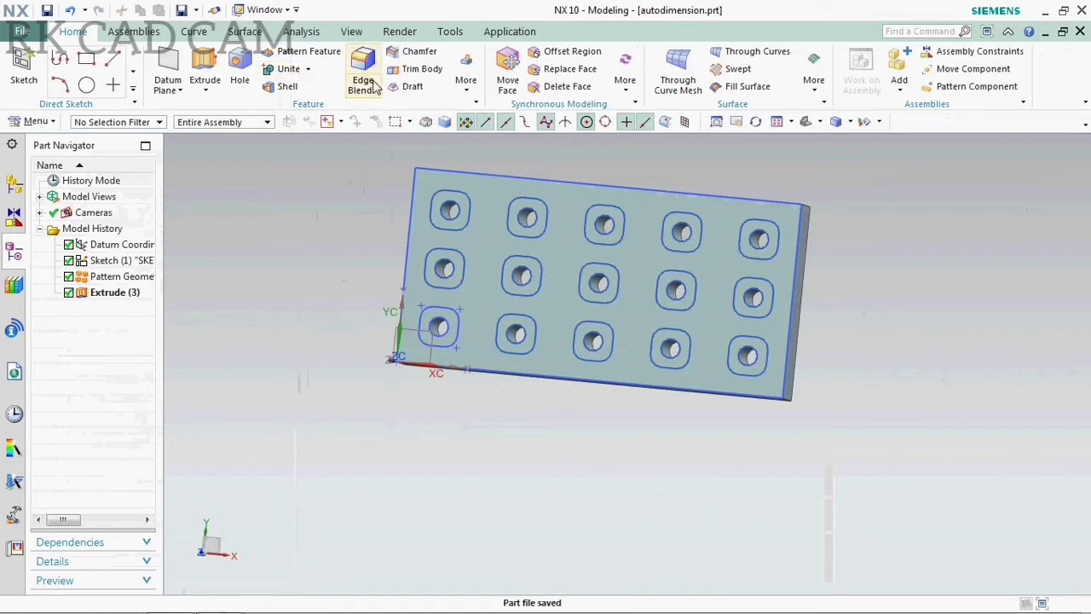
pyautogui.click(204, 70)
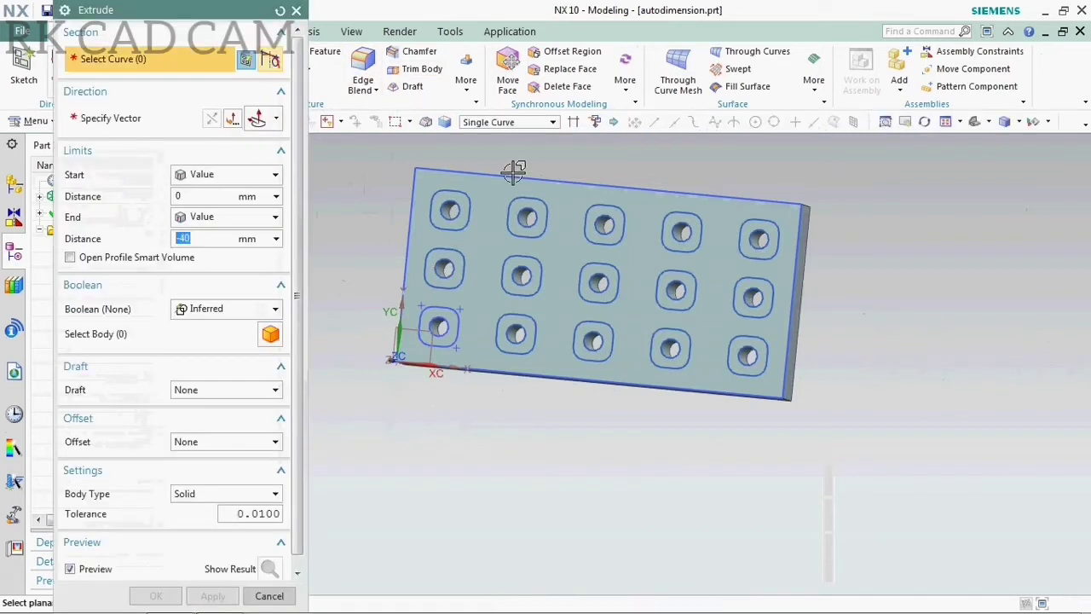
pyautogui.click(496, 122)
pyautogui.click(503, 150)
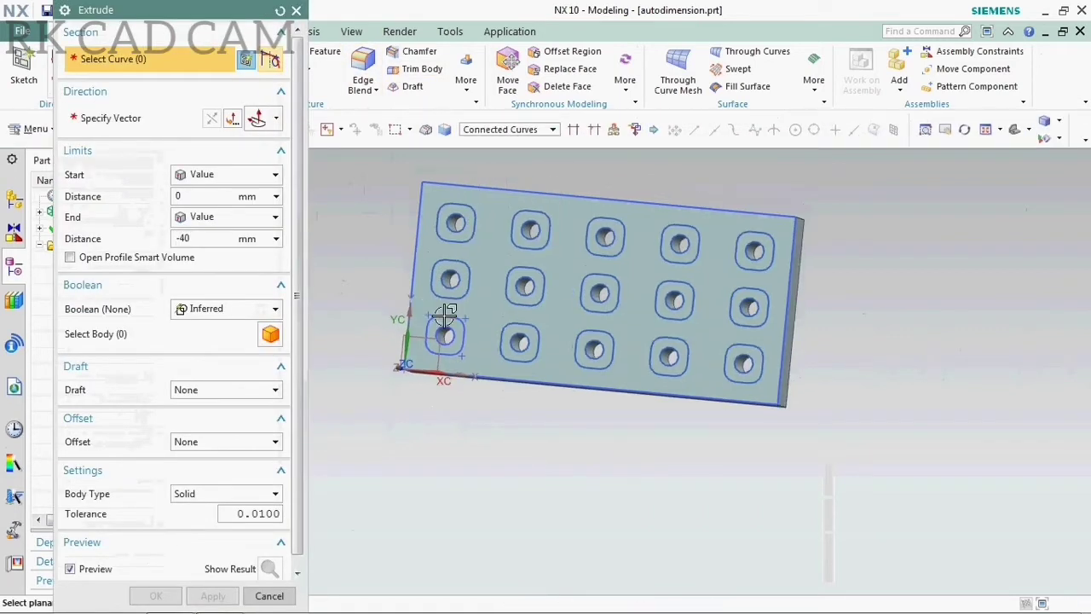
# Pick all 15 rounded-square pocket outlines as the extrusion profile
pyautogui.click(439, 327)
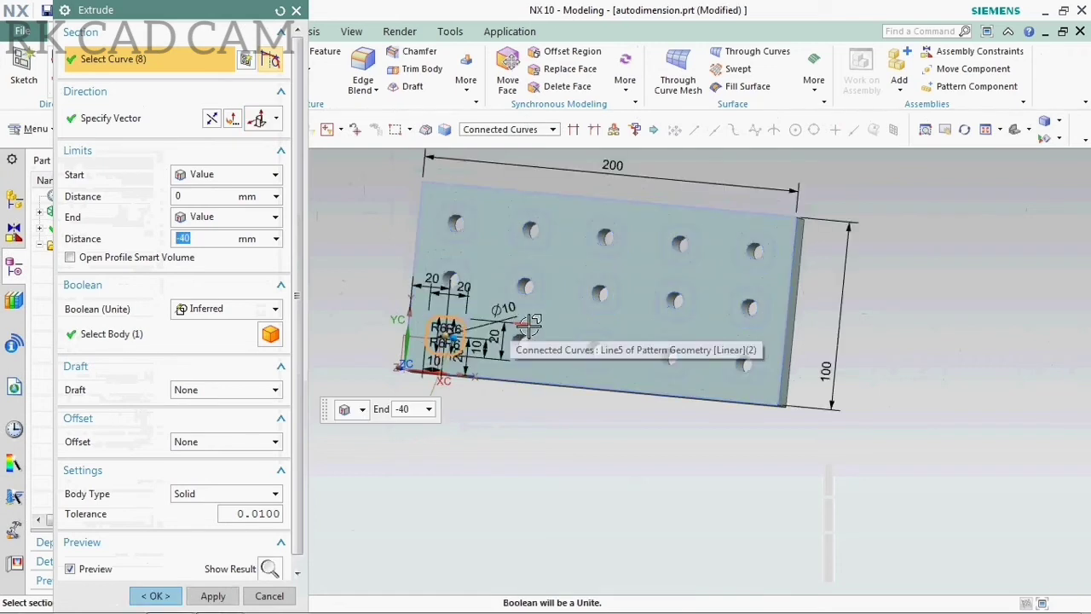
pyautogui.click(522, 342)
pyautogui.click(595, 349)
pyautogui.click(670, 356)
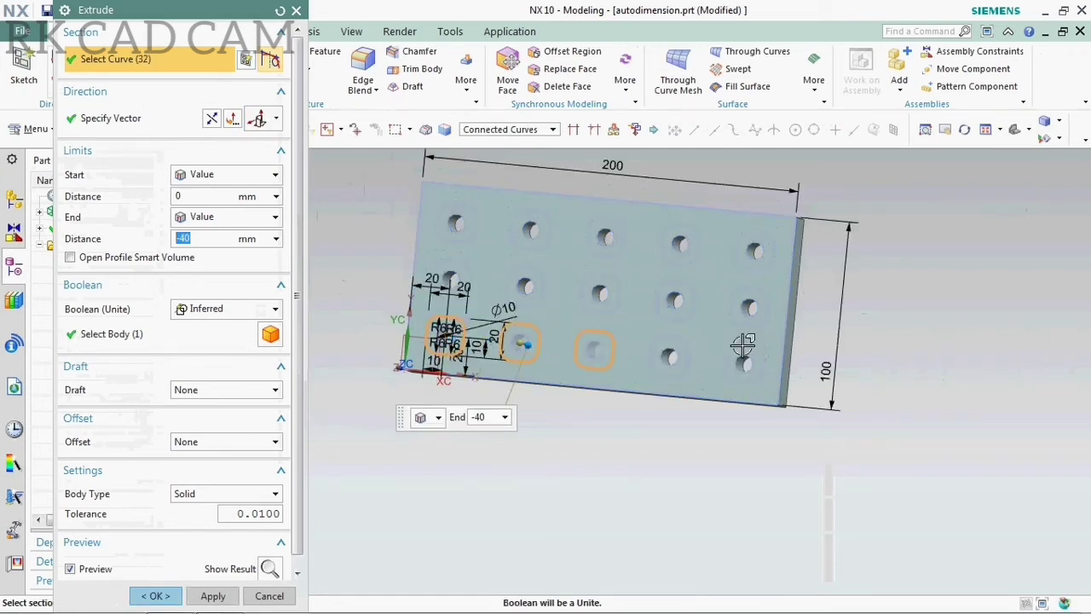
pyautogui.click(743, 344)
pyautogui.click(752, 294)
pyautogui.click(672, 284)
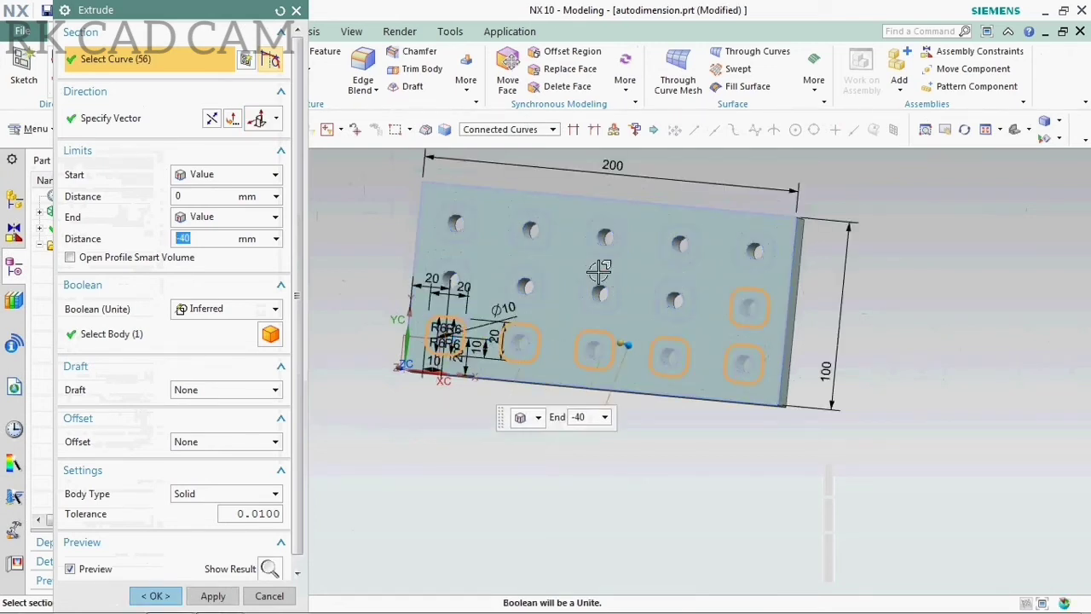
pyautogui.click(599, 273)
pyautogui.click(530, 271)
pyautogui.click(452, 263)
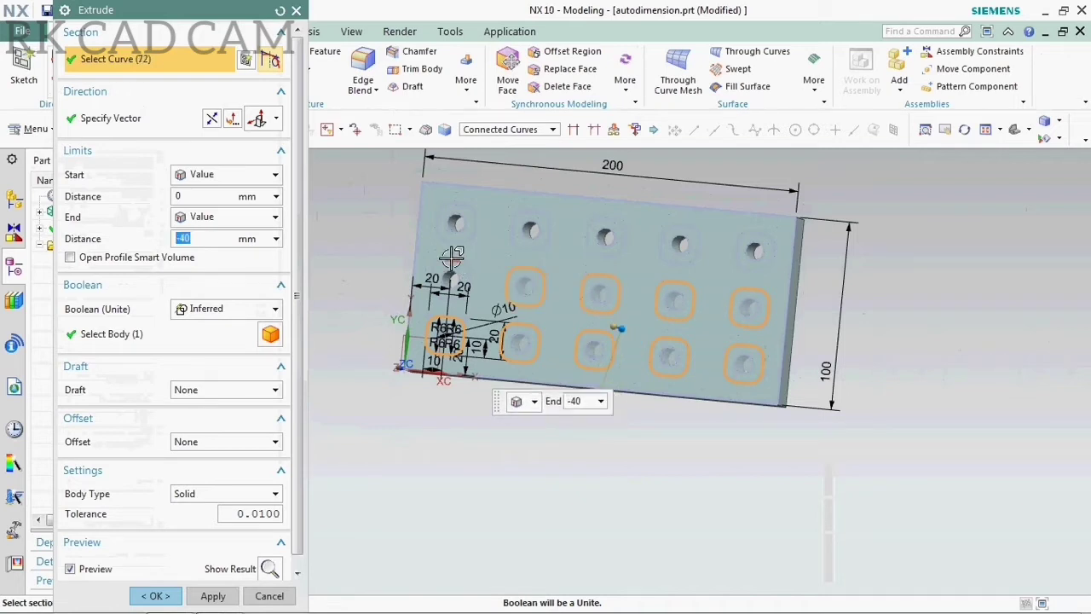
pyautogui.click(457, 215)
pyautogui.click(529, 217)
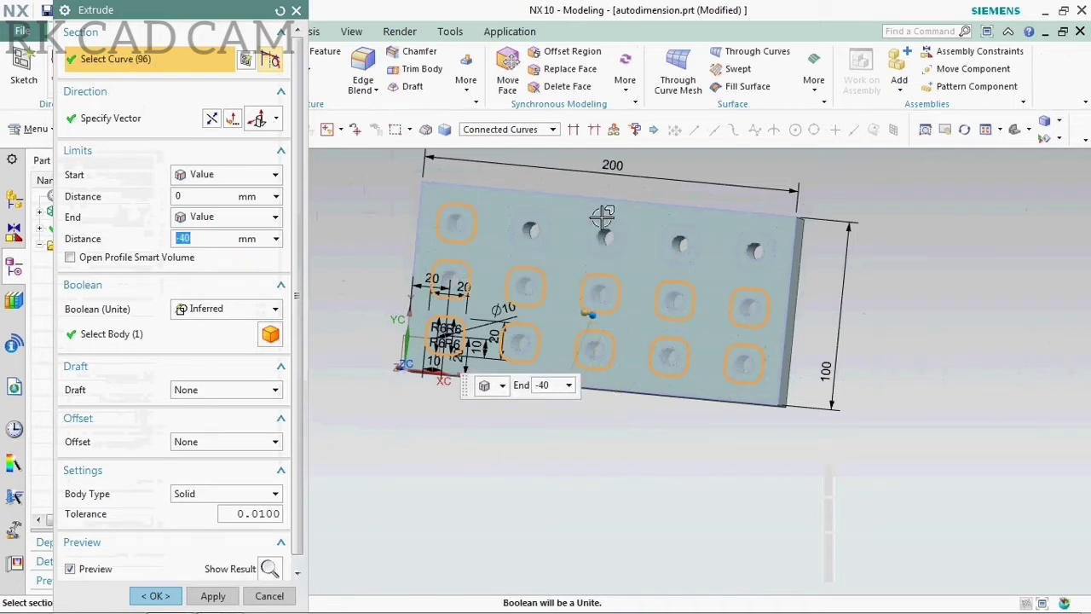
pyautogui.click(613, 219)
pyautogui.click(684, 227)
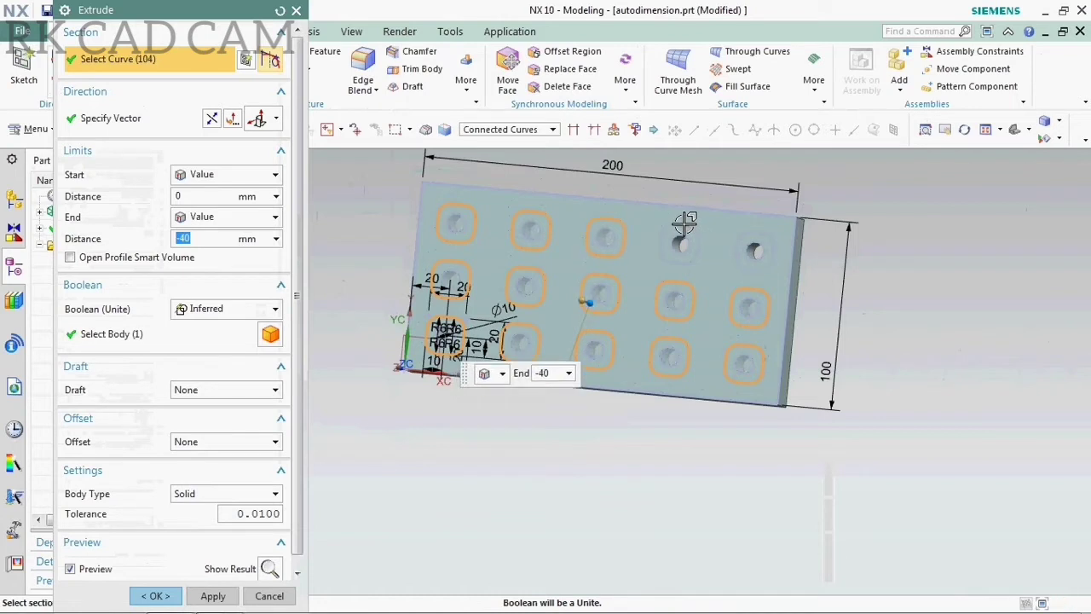
pyautogui.click(757, 232)
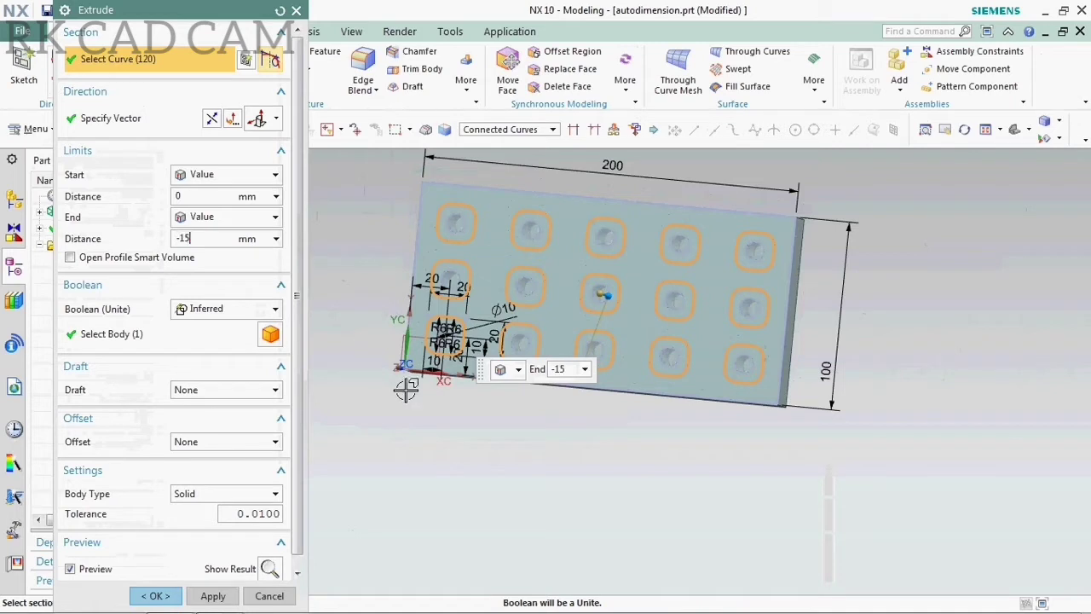
# Set Boolean to Subtract and End to -20 mm, then confirm the pocket cut
pyautogui.click(228, 309)
pyautogui.click(244, 362)
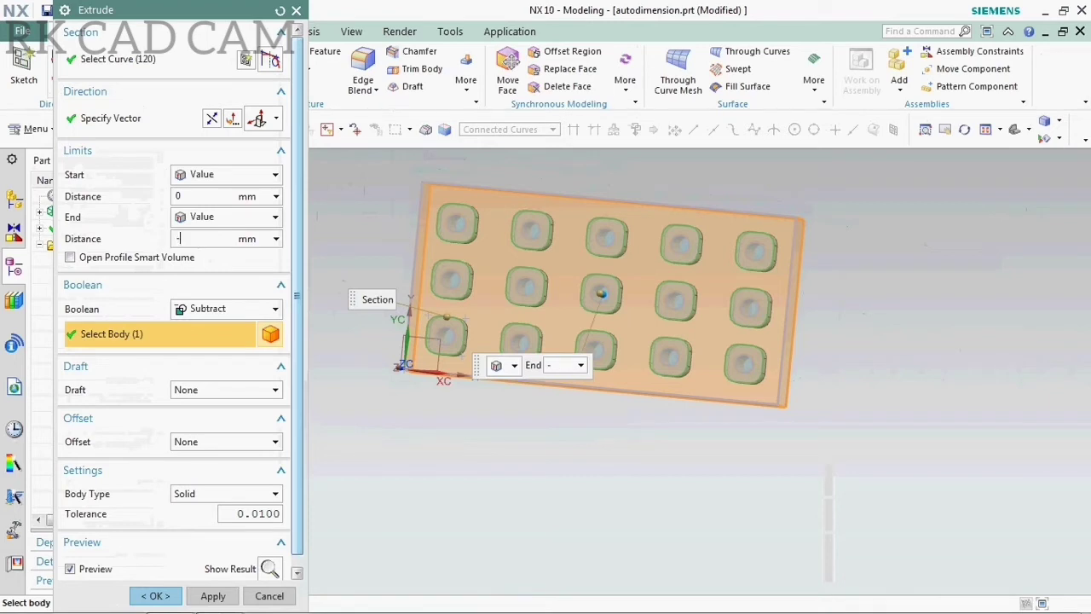
pyautogui.write('-20')
pyautogui.click(155, 596)
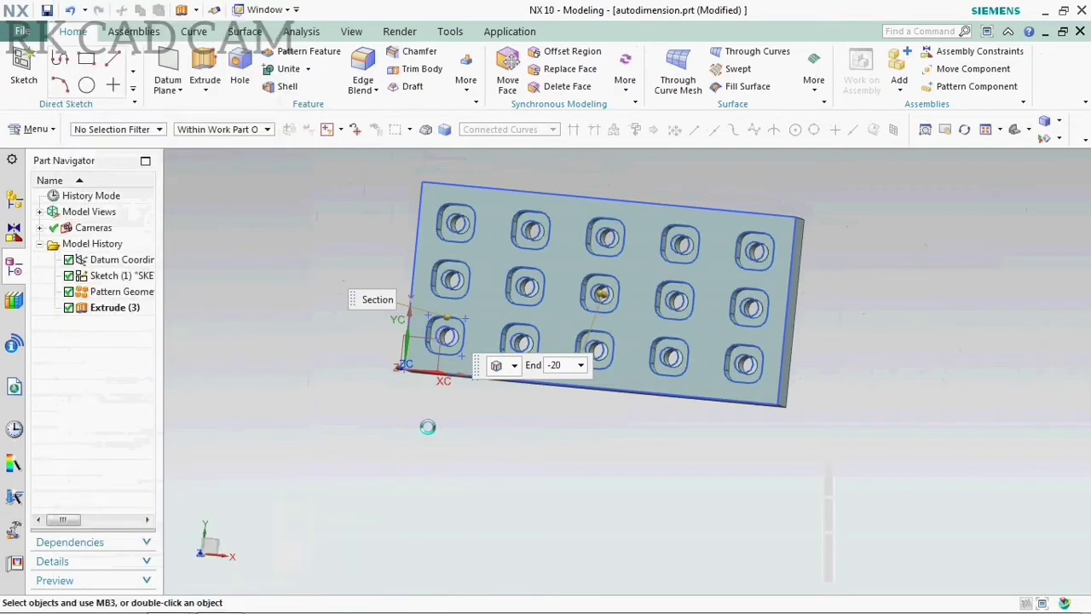
# Hide the sketch curves, the Pattern Geometry and the Datum Coordinate System
pyautogui.moveTo(427, 429); pyautogui.dragTo(443, 404, button='middle')
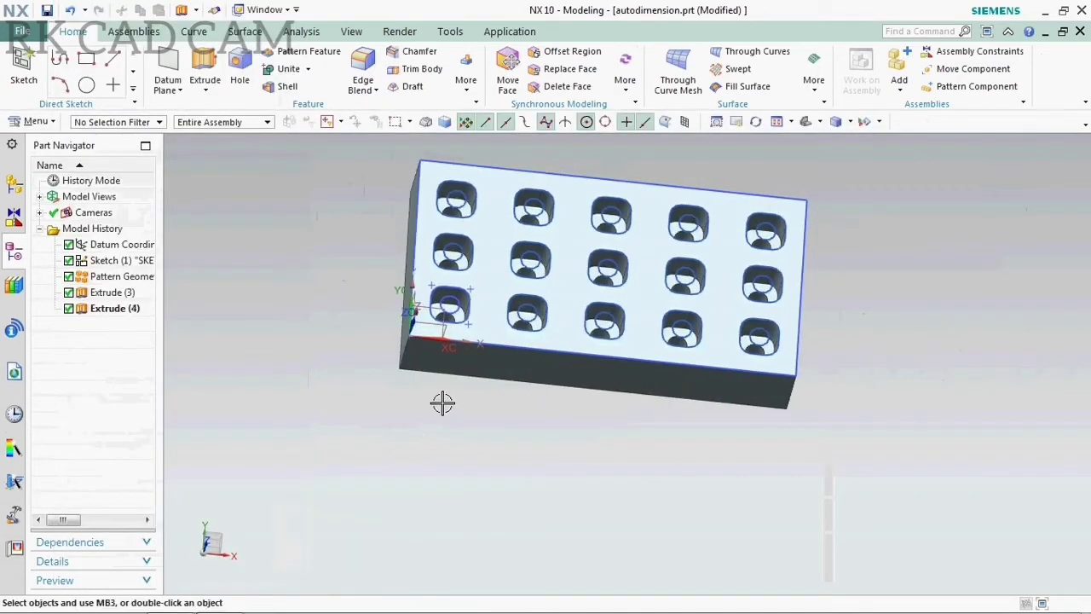
pyautogui.rightClick(448, 312)
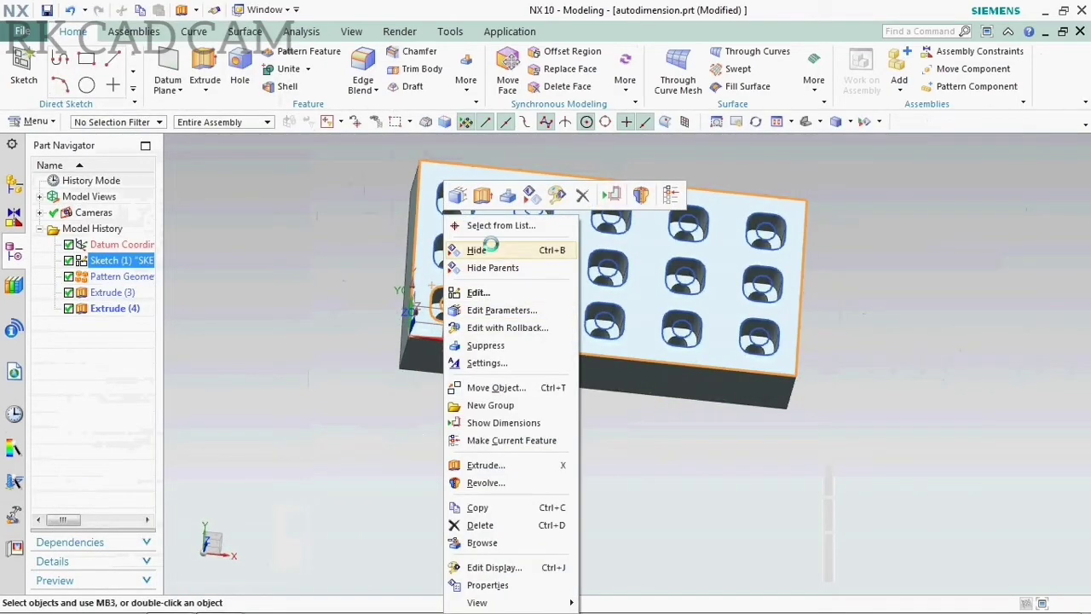
pyautogui.click(483, 249)
pyautogui.rightClick(466, 234)
pyautogui.click(496, 269)
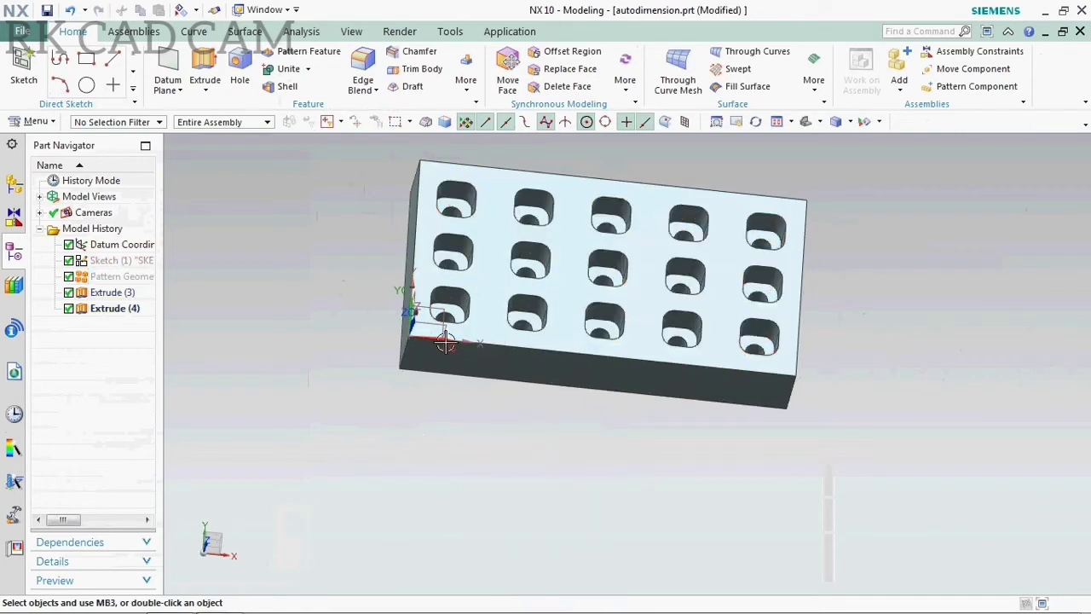
pyautogui.click(418, 325)
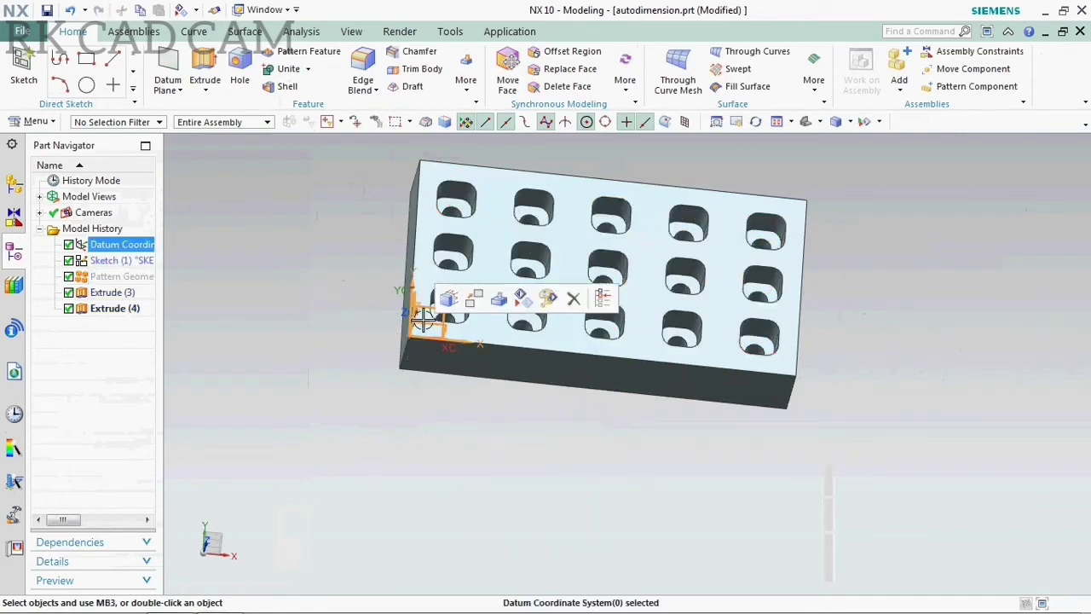
pyautogui.click(519, 297)
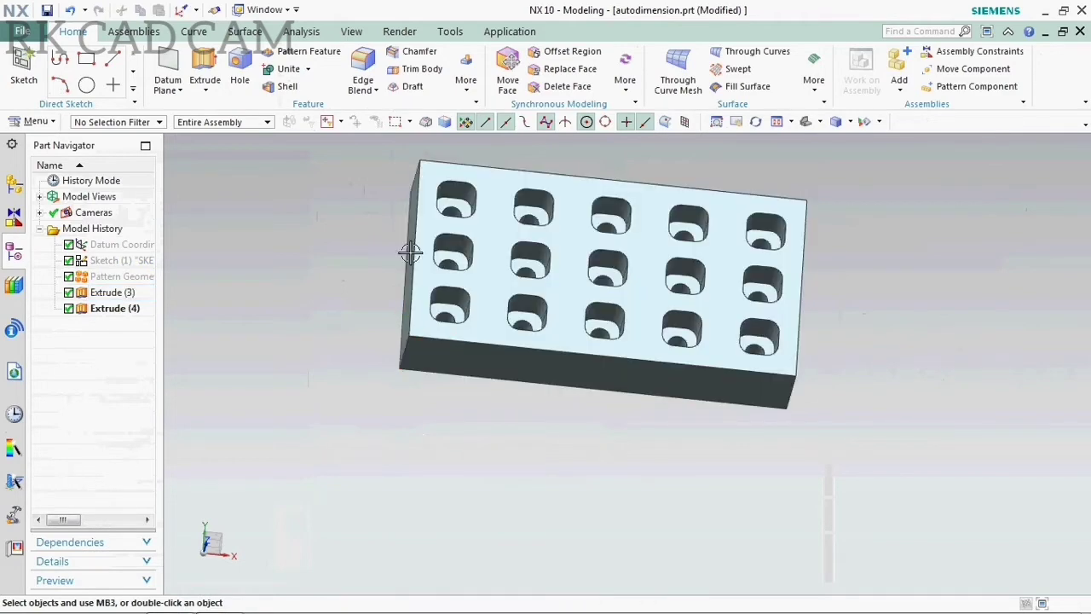
# Rotate the view toward the front and select the Extrude (3) solid body
pyautogui.rightClick(373, 236)
pyautogui.click(421, 241)
pyautogui.moveTo(524, 347)
pyautogui.mouseDown()
pyautogui.moveTo(509, 356)
pyautogui.moveTo(541, 336)
pyautogui.mouseUp()
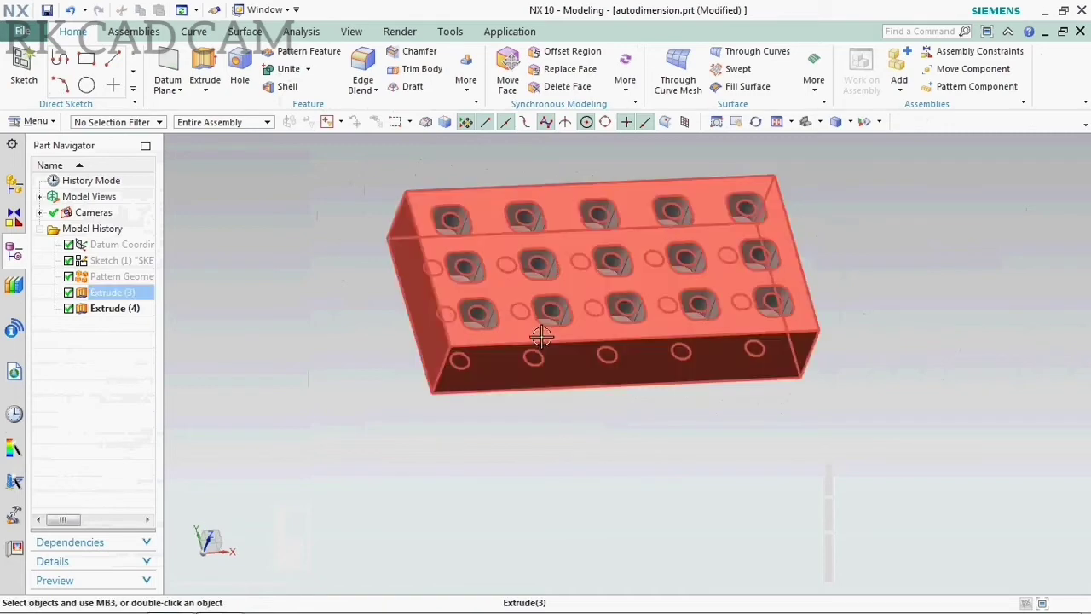
pyautogui.click(541, 337)
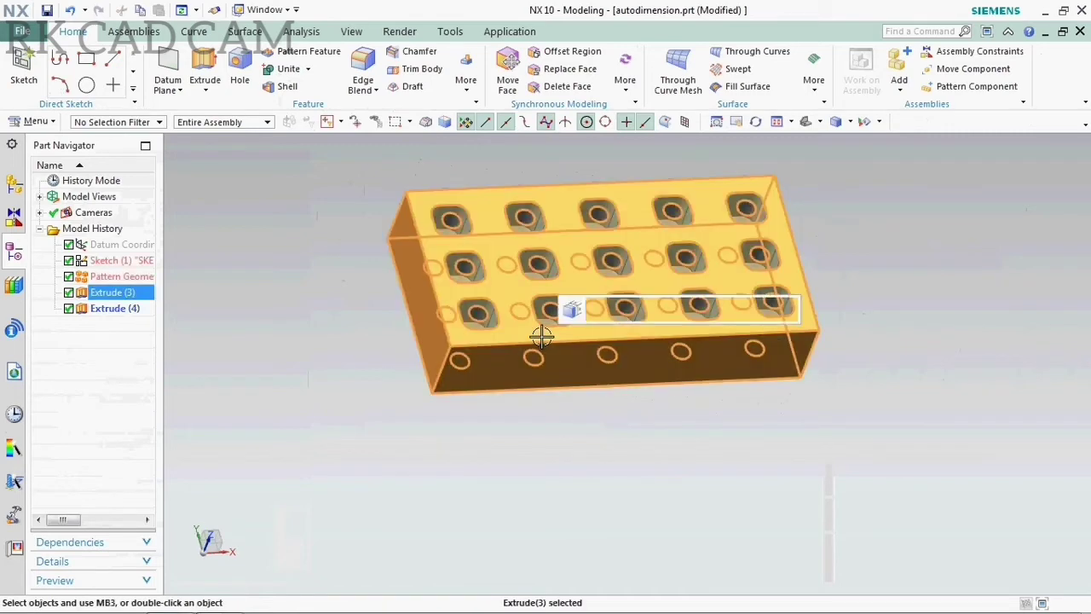
pyautogui.click(29, 29)
pyautogui.click(687, 426)
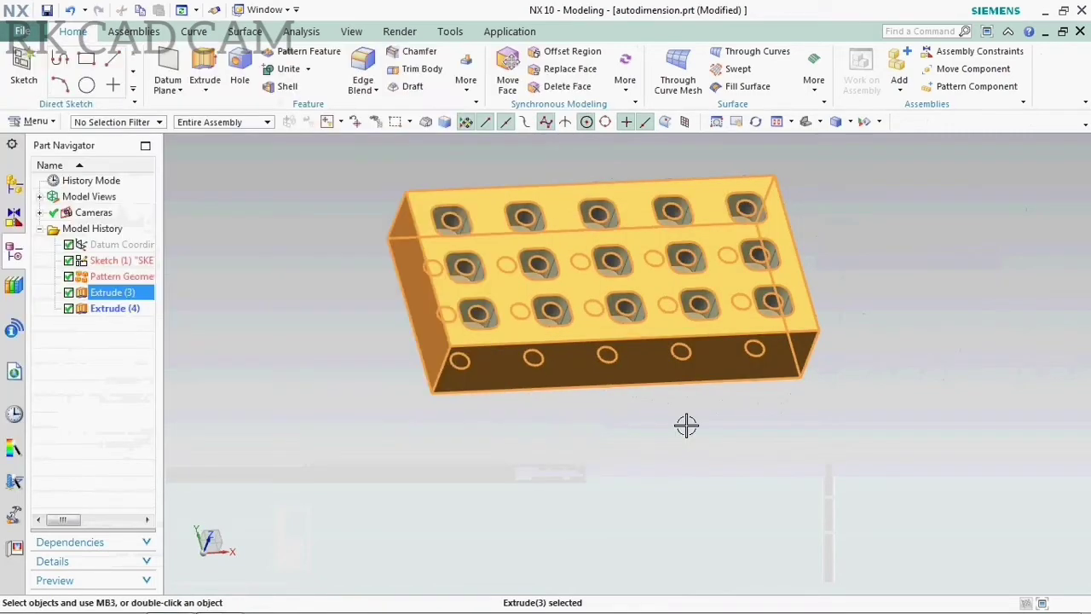
pyautogui.click(34, 122)
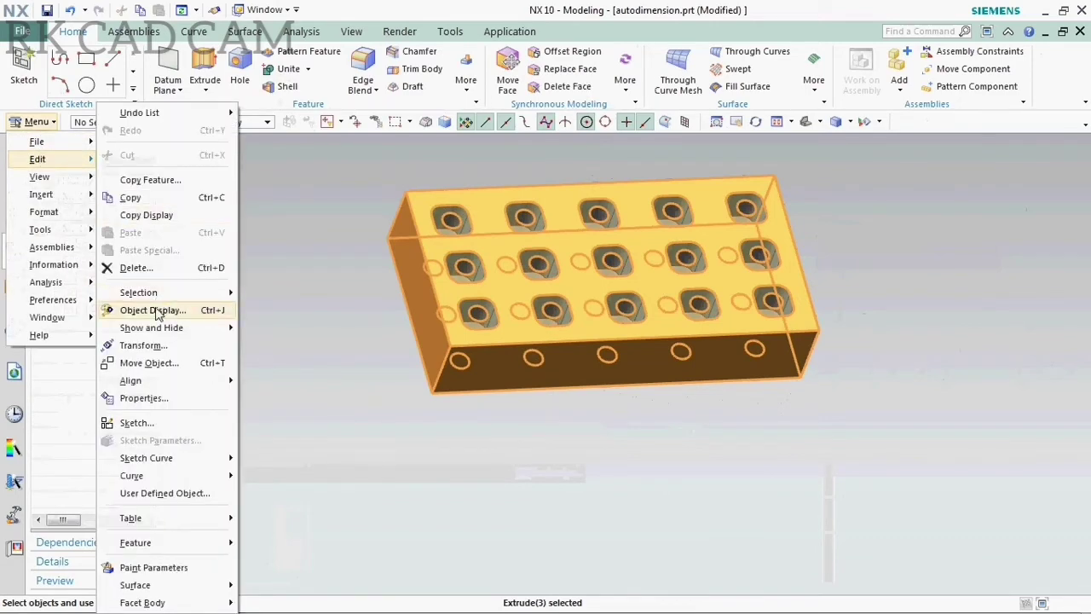
# Change the plate body's object display colour to light blue (Medium Ice)
pyautogui.click(156, 312)
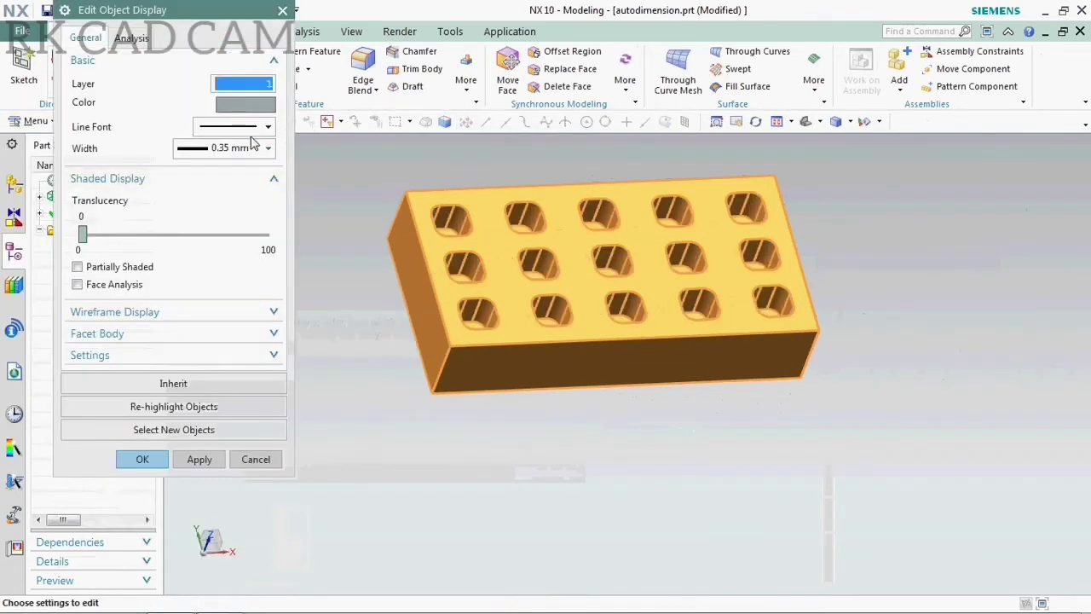
pyautogui.click(238, 104)
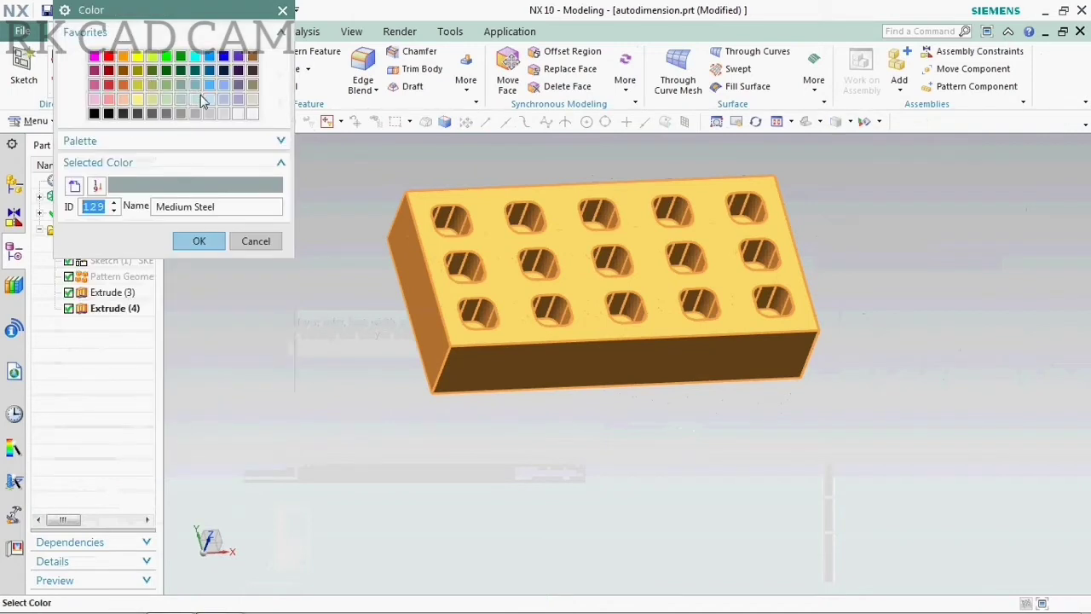
pyautogui.click(167, 85)
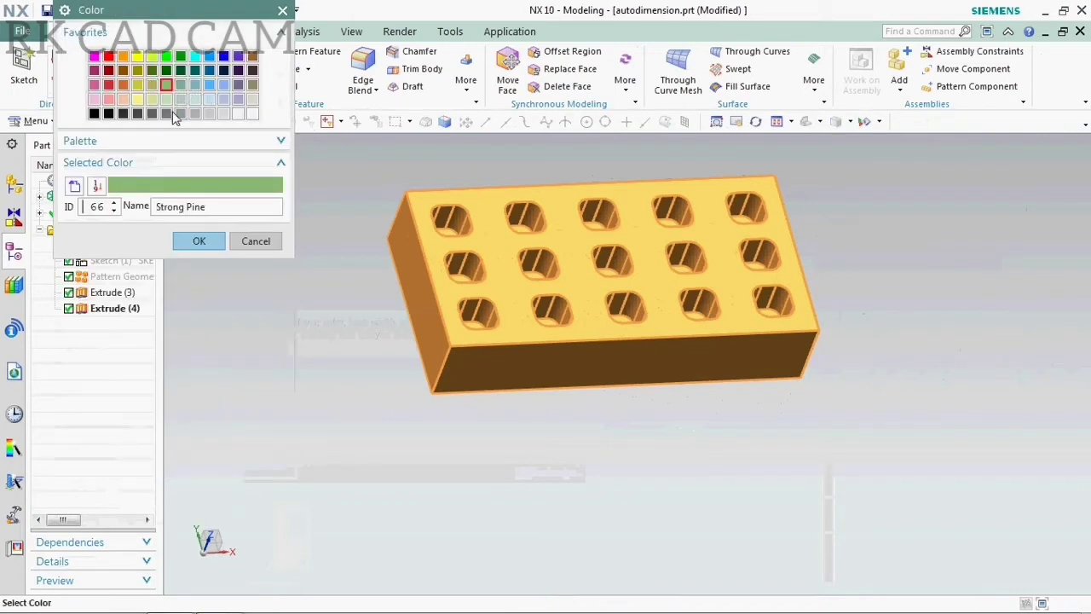
pyautogui.click(179, 114)
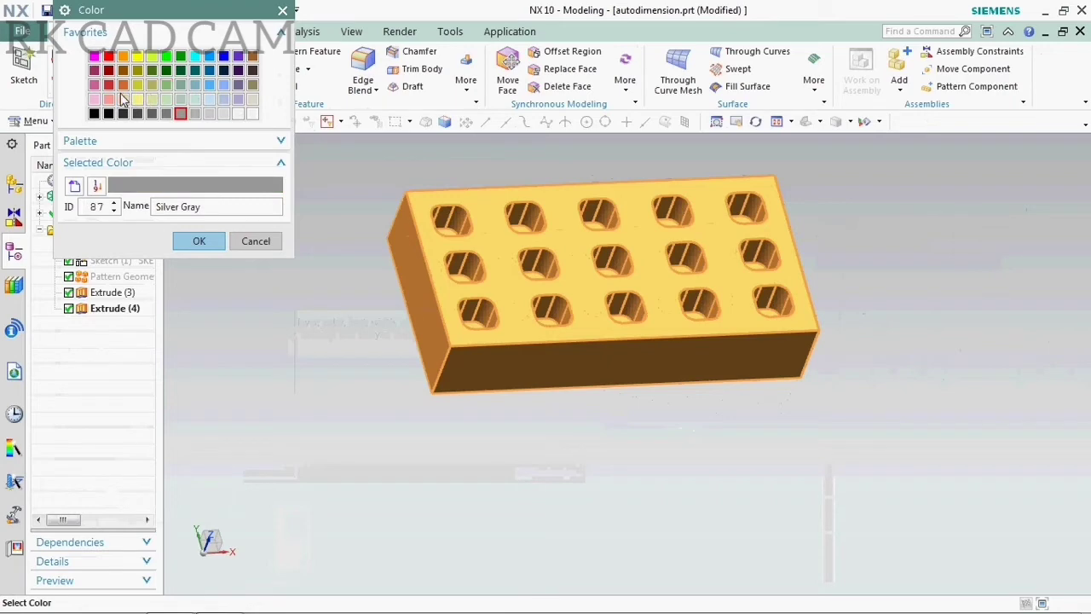
pyautogui.click(225, 100)
pyautogui.click(199, 241)
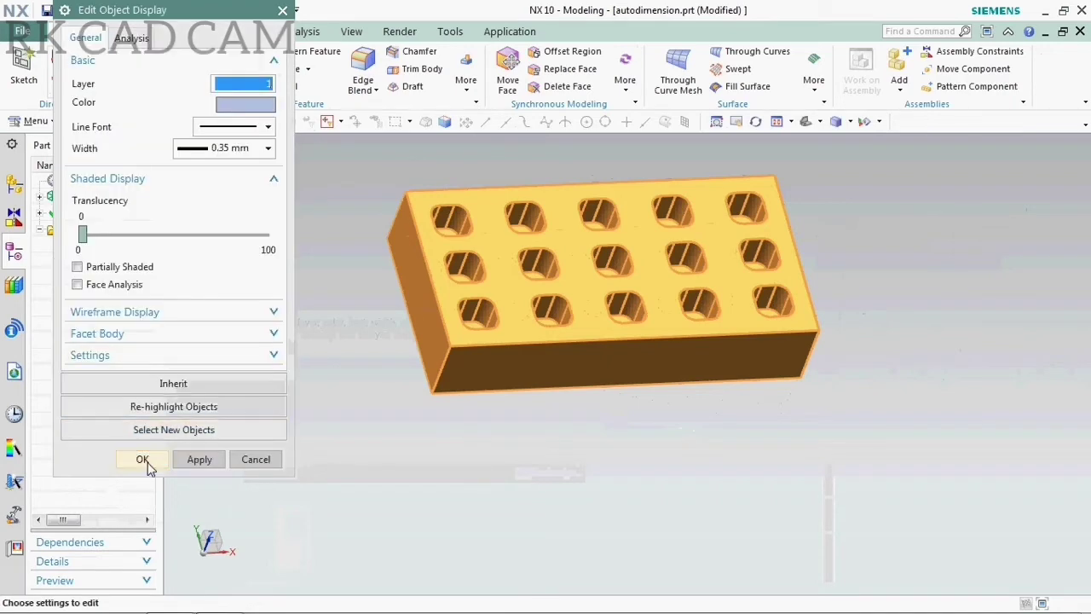
pyautogui.click(145, 461)
pyautogui.rightClick(232, 224)
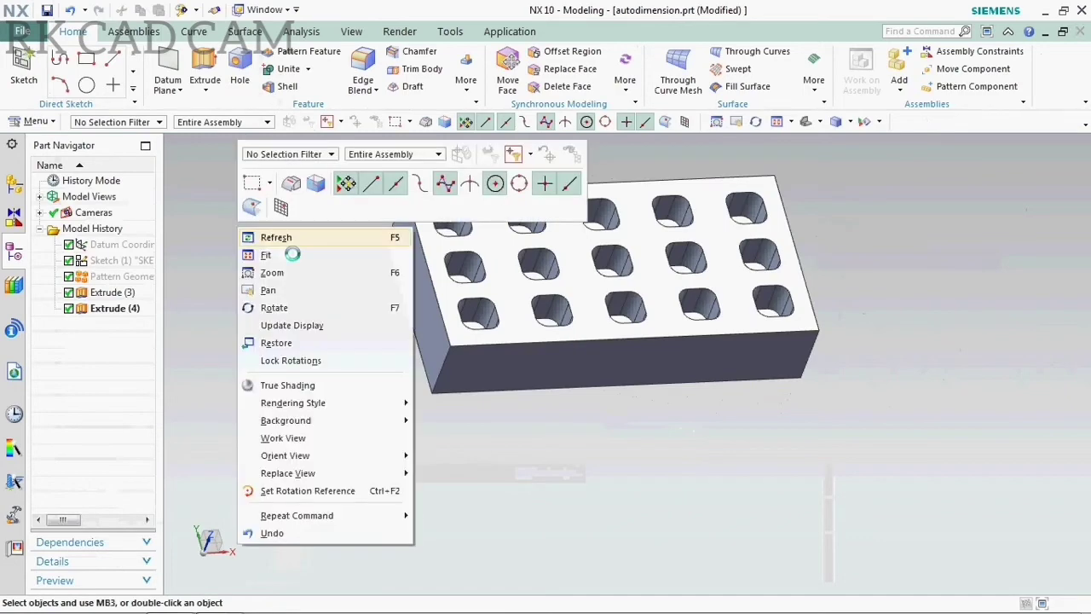
# Orbit the plate to a tilted top view and save the part
pyautogui.click(272, 304)
pyautogui.moveTo(273, 305); pyautogui.dragTo(381, 310)
pyautogui.moveTo(378, 297); pyautogui.dragTo(354, 306, button='middle')
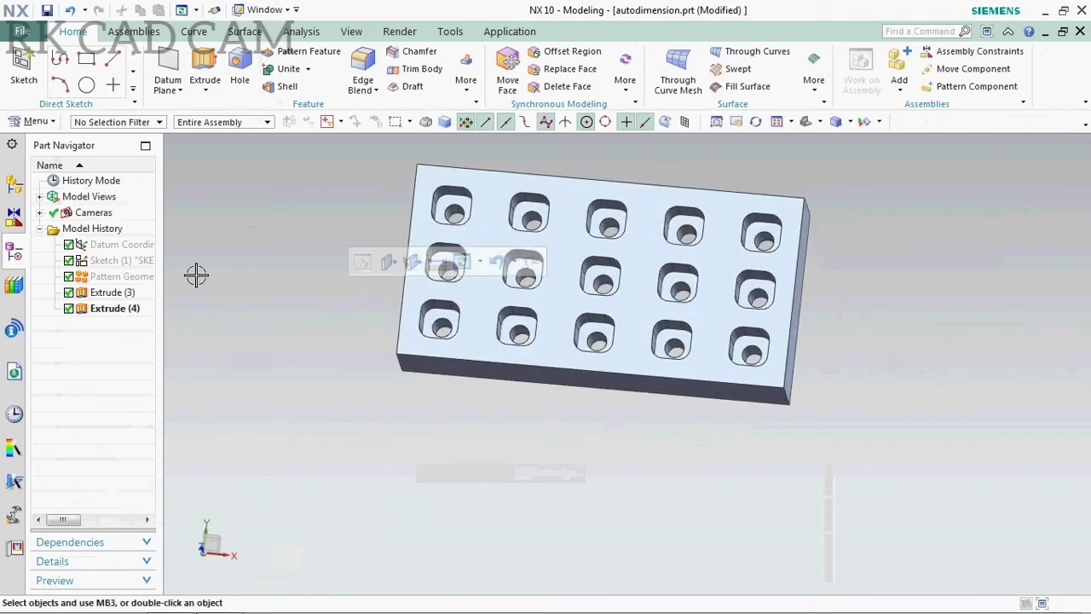
pyautogui.click(47, 11)
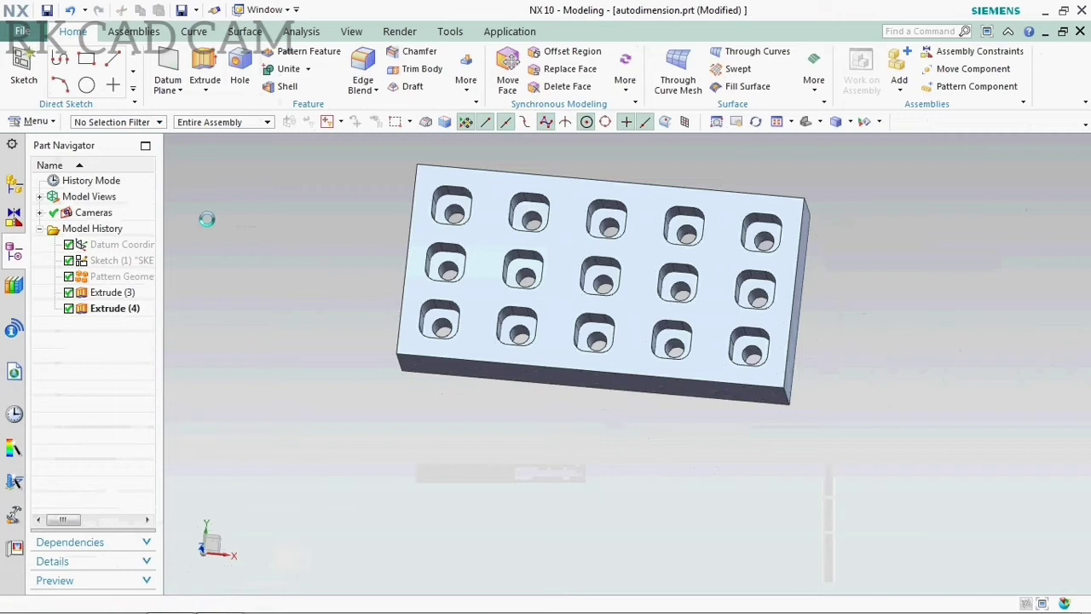
pyautogui.click(270, 257)
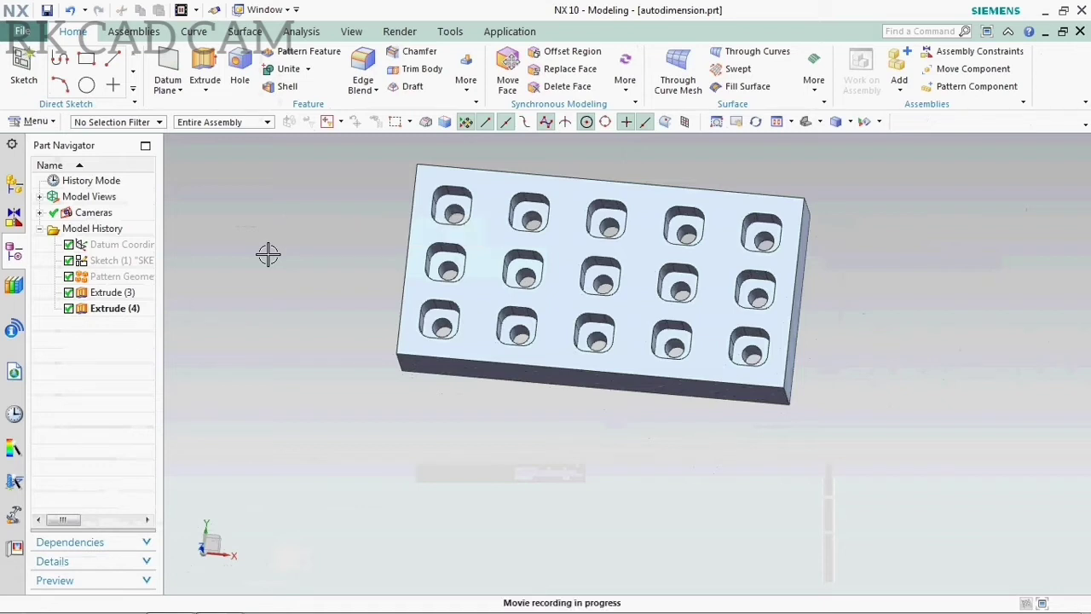
pyautogui.click(267, 254)
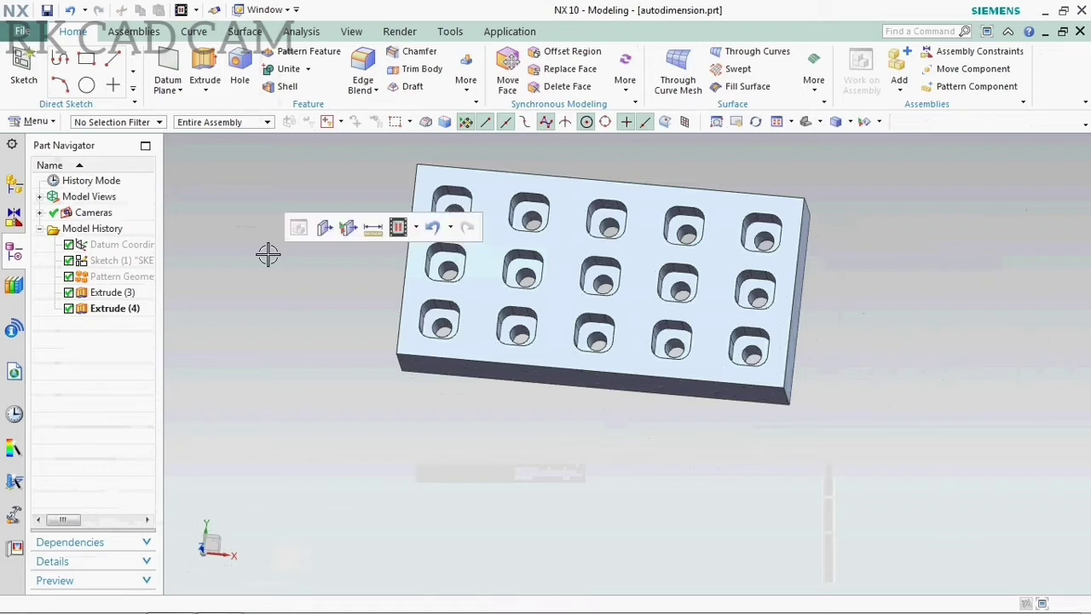
pyautogui.click(234, 287)
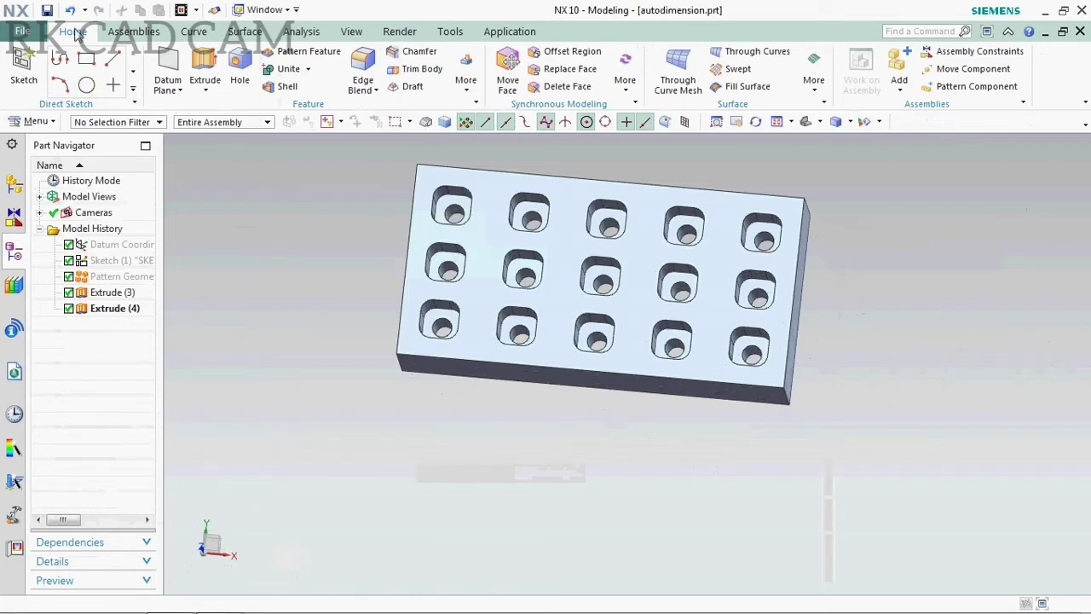
pyautogui.click(48, 10)
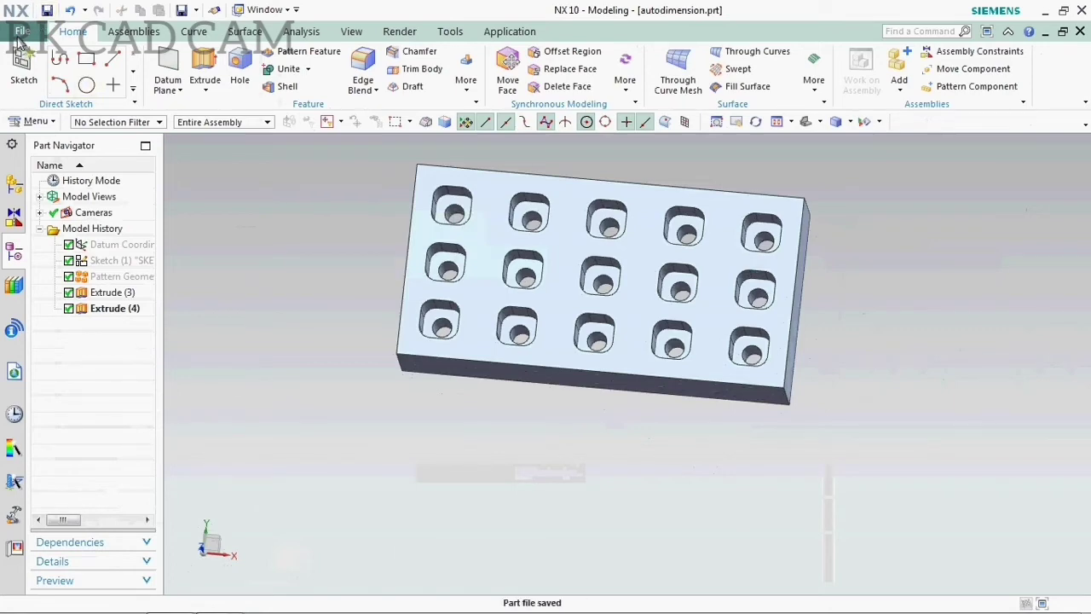
# Start the Drafting application from File > Start
pyautogui.click(21, 31)
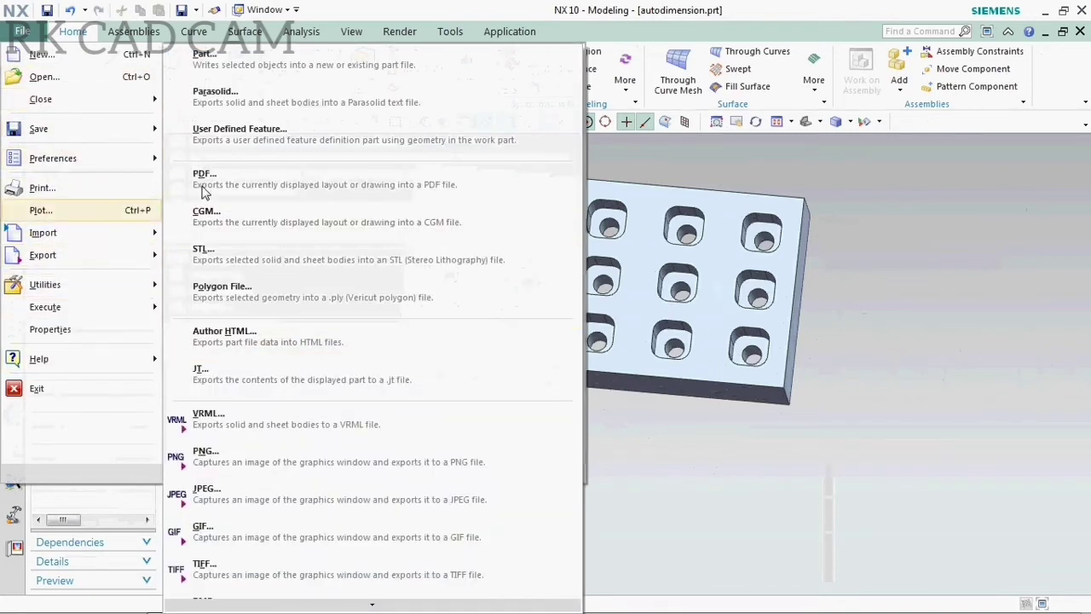
pyautogui.click(721, 495)
pyautogui.click(26, 31)
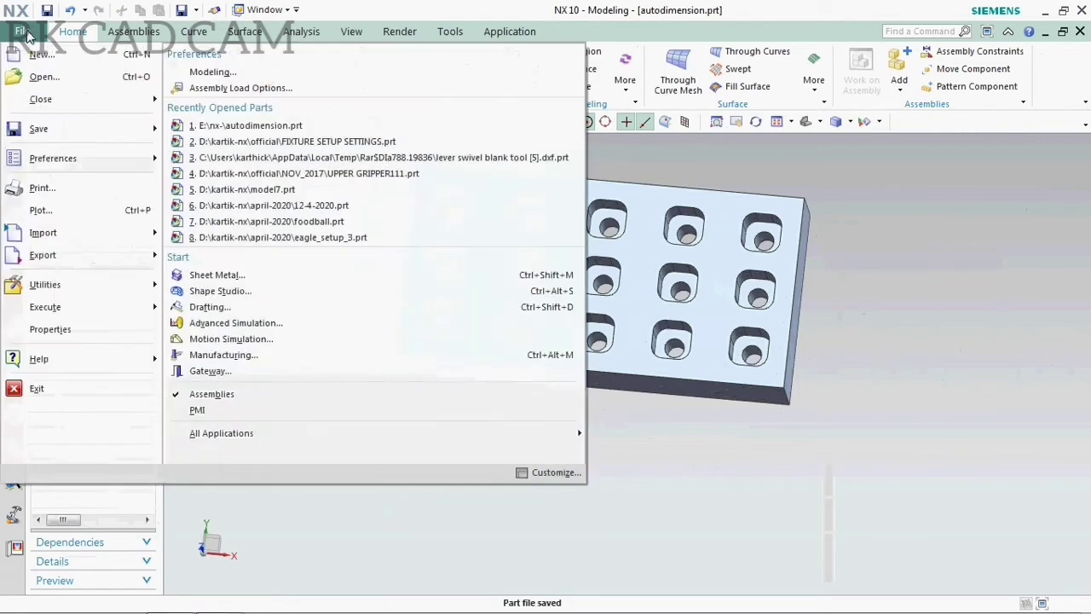
pyautogui.click(221, 311)
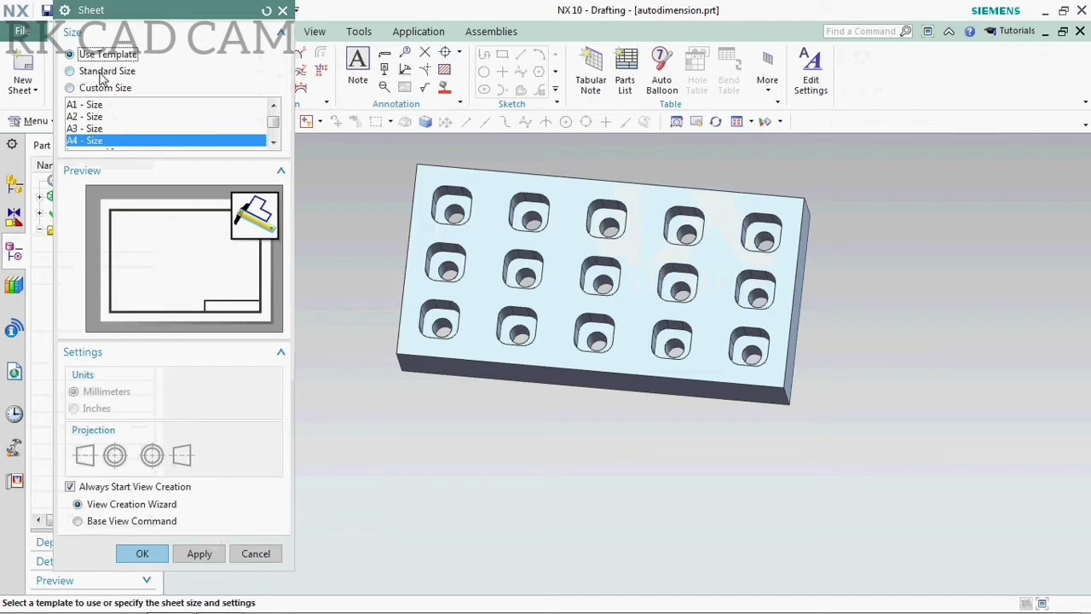
# Create Sheet 1 as A4 - 210 x 297, 1:1, millimetres, first-angle, Base View Command
pyautogui.click(70, 71)
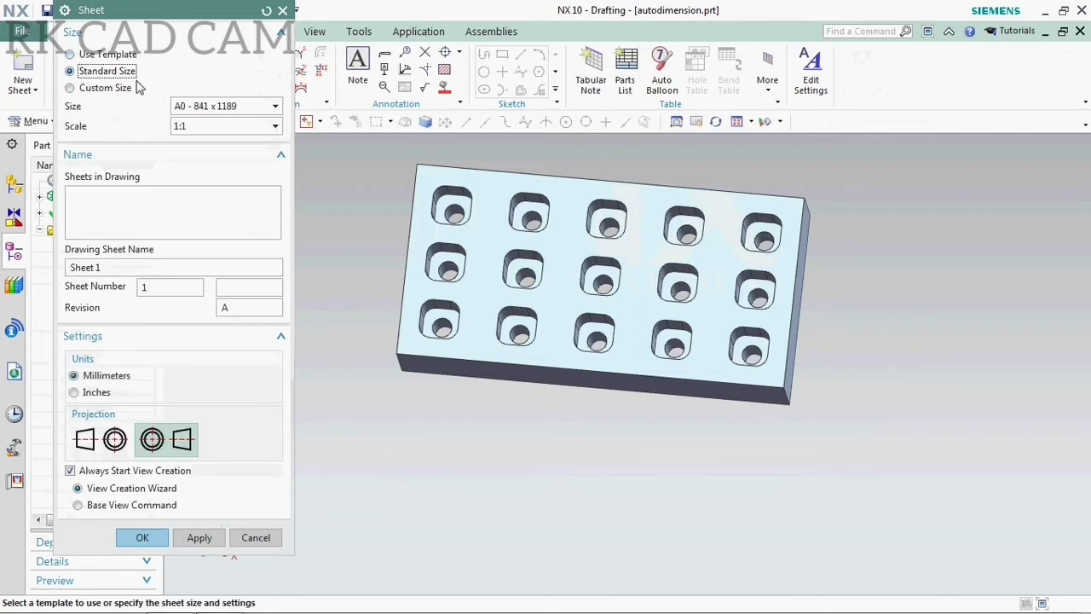
pyautogui.click(102, 91)
pyautogui.click(95, 73)
pyautogui.click(254, 108)
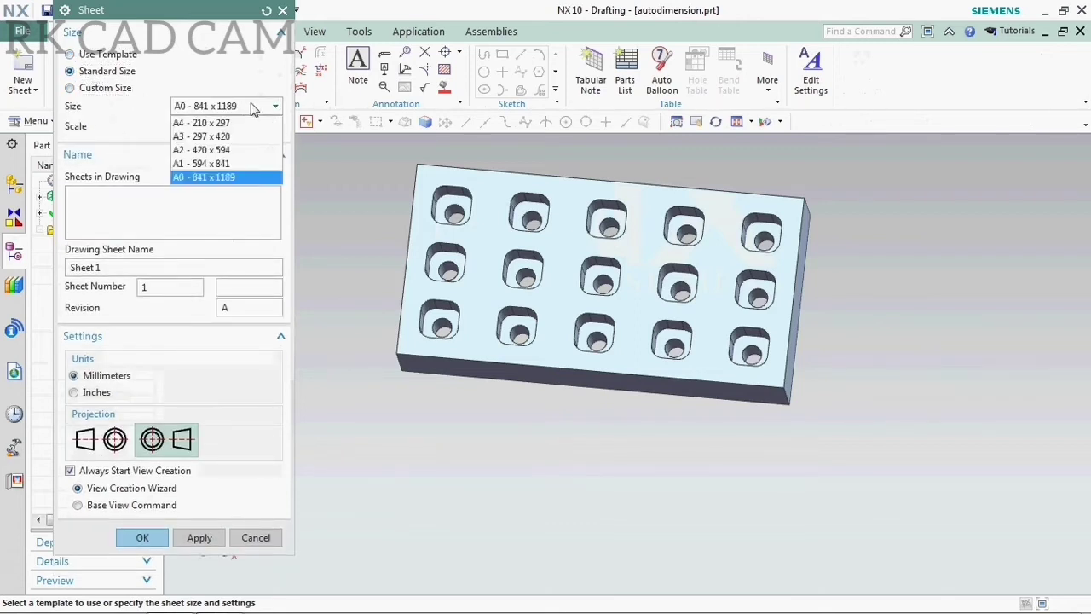
pyautogui.click(223, 123)
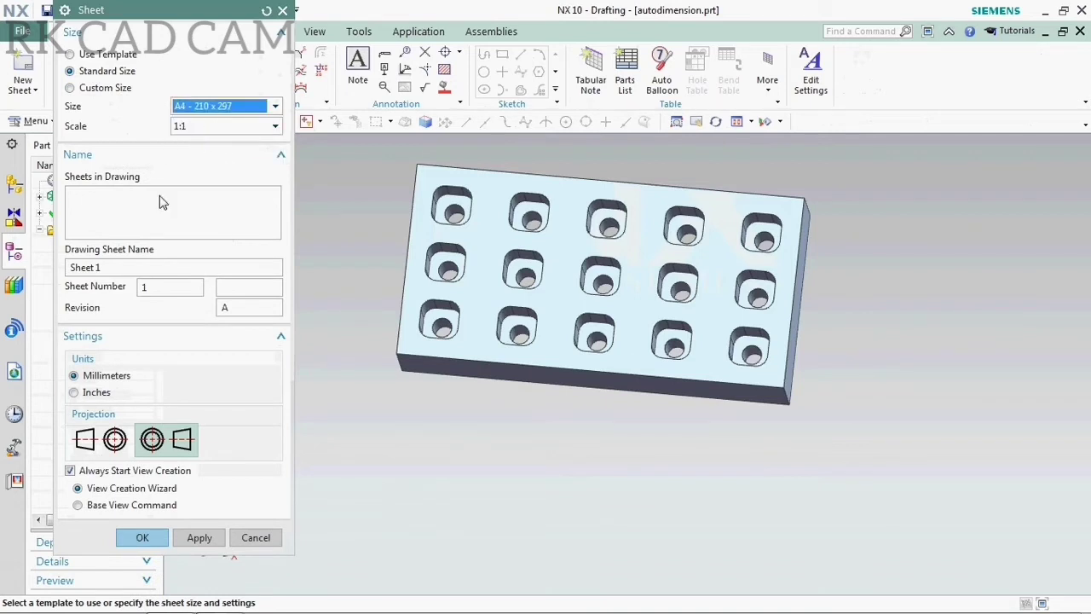
pyautogui.click(100, 439)
pyautogui.click(74, 376)
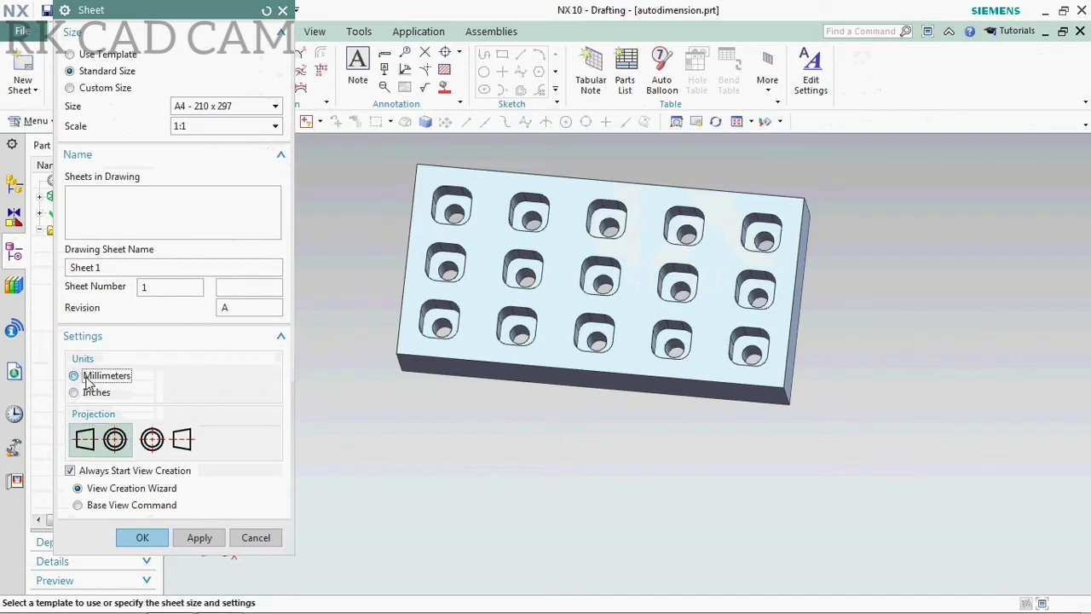
pyautogui.click(96, 510)
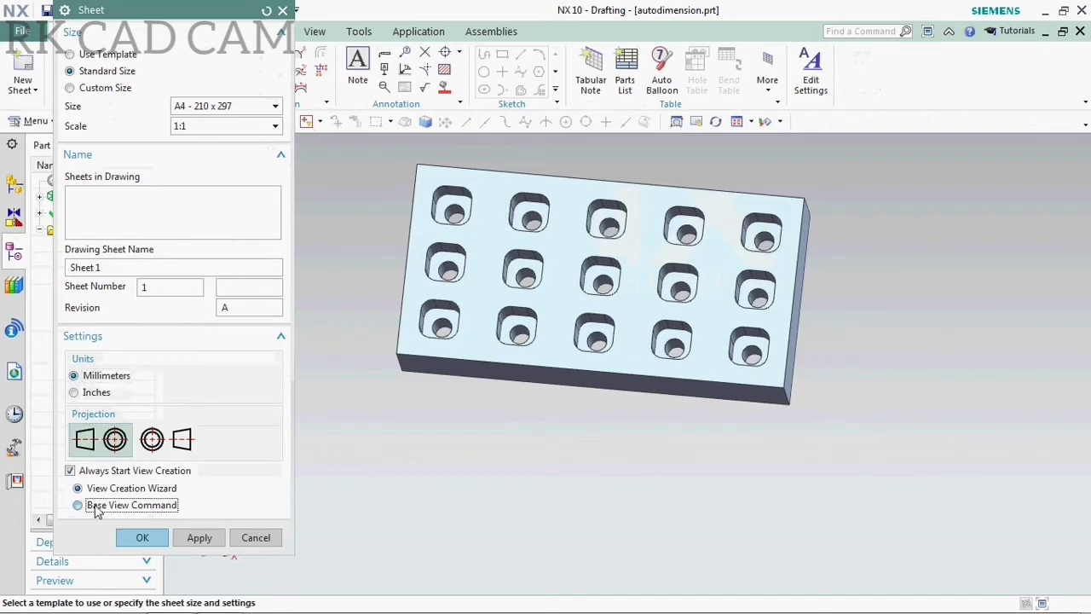
pyautogui.click(144, 540)
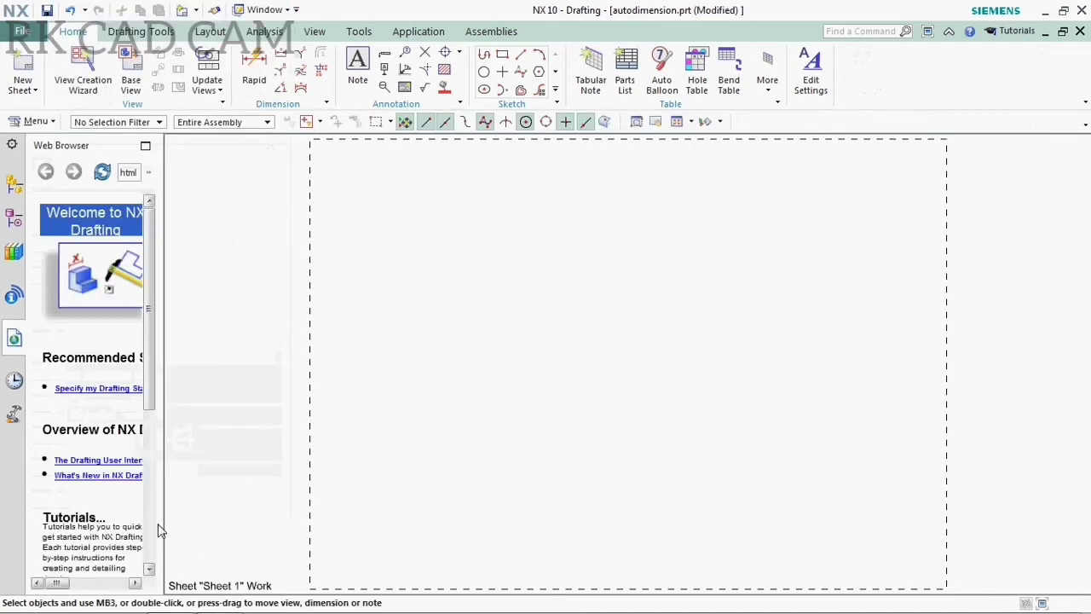
# Place a Top view of the plate with dashed 0.13 mm hidden lines via the View Creation Wizard
pyautogui.click(85, 67)
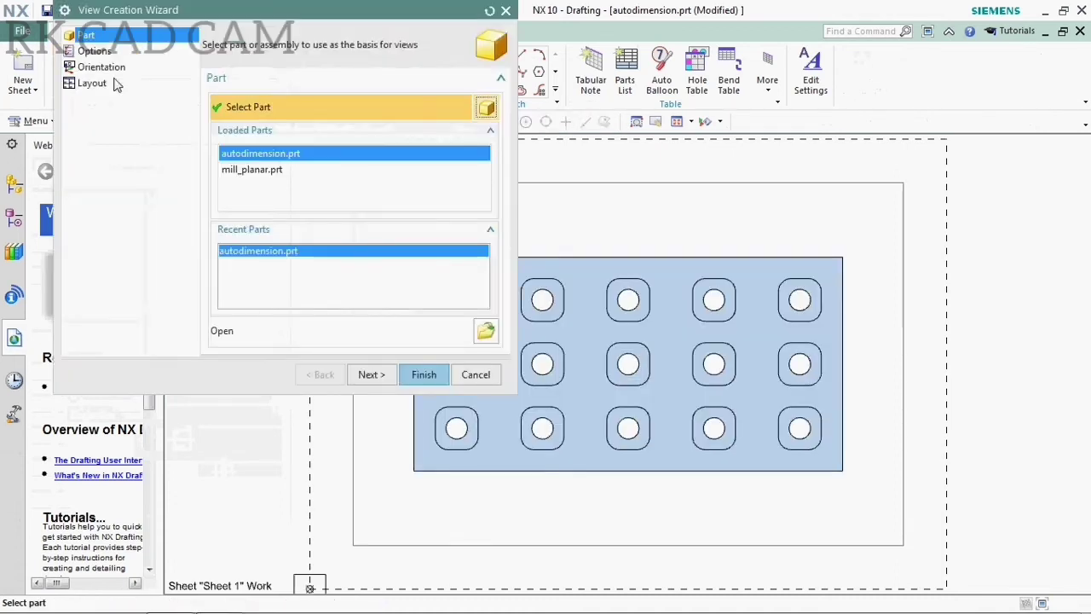
pyautogui.click(381, 378)
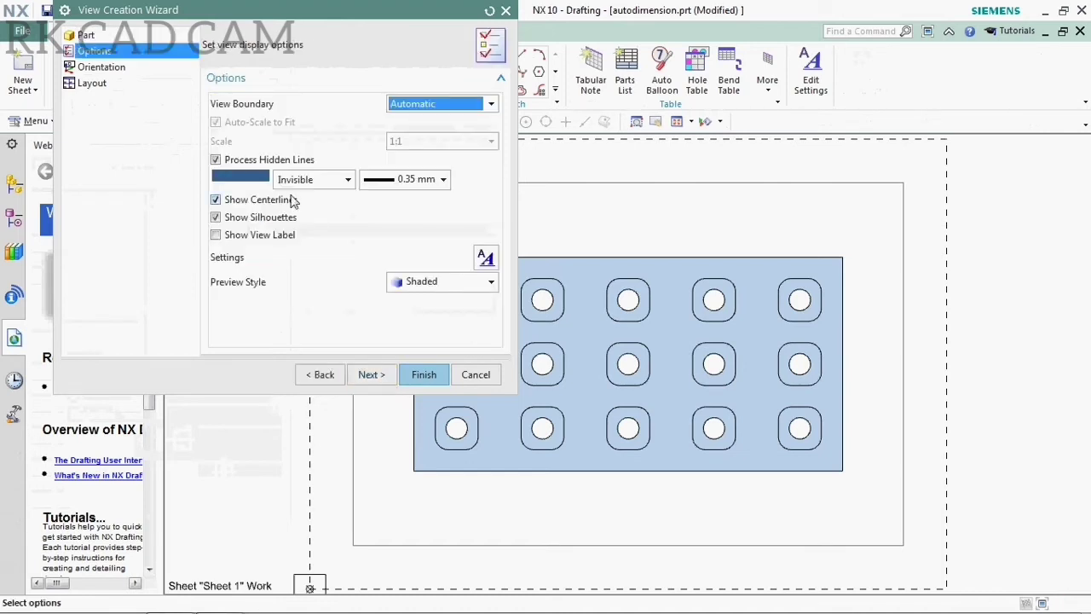
pyautogui.click(351, 179)
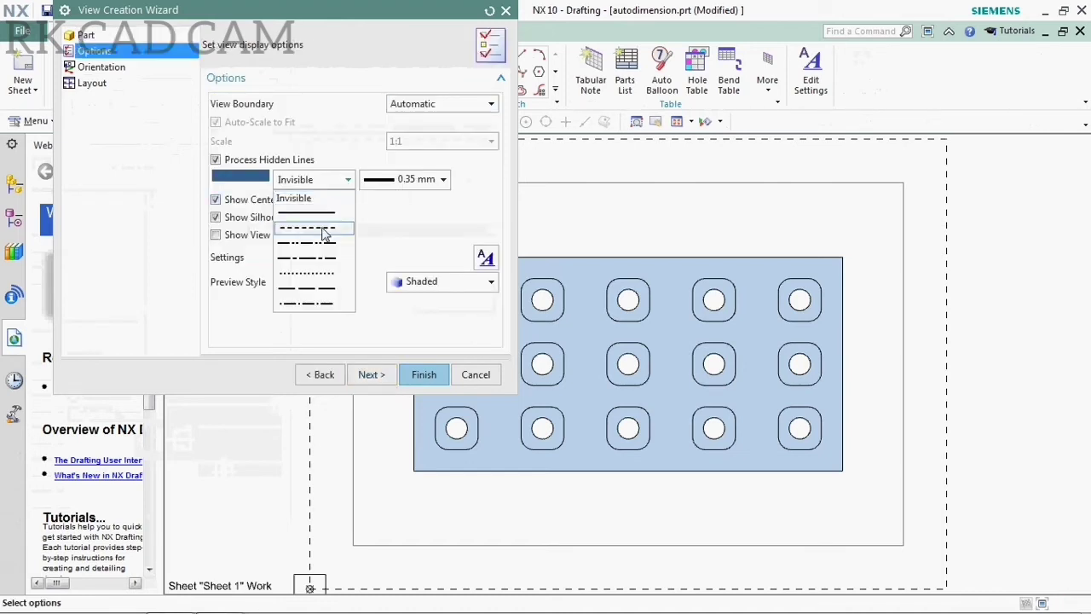
pyautogui.click(337, 227)
pyautogui.click(372, 180)
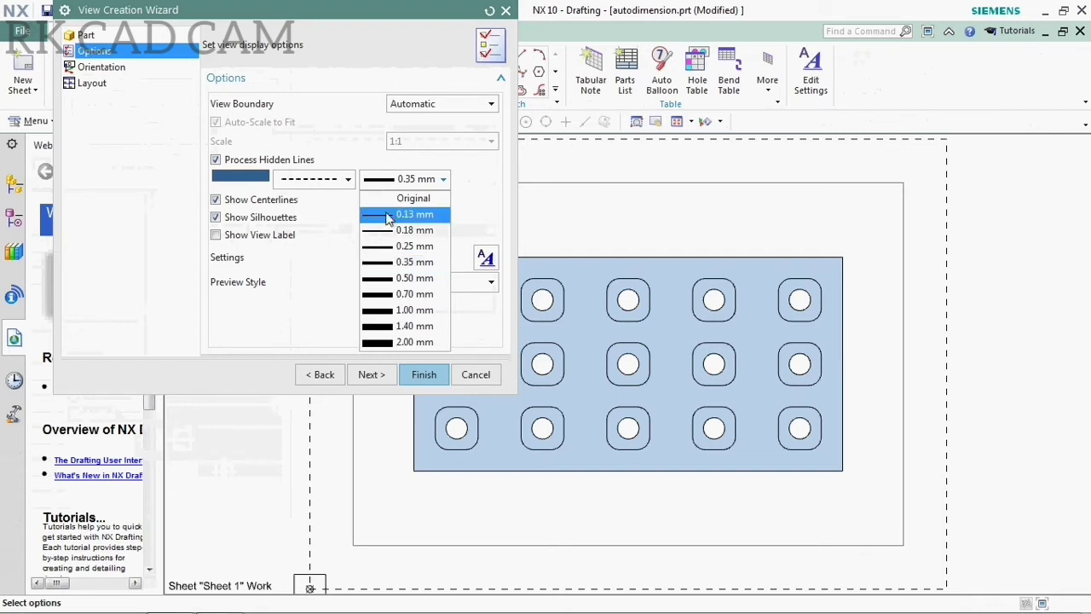
pyautogui.click(389, 217)
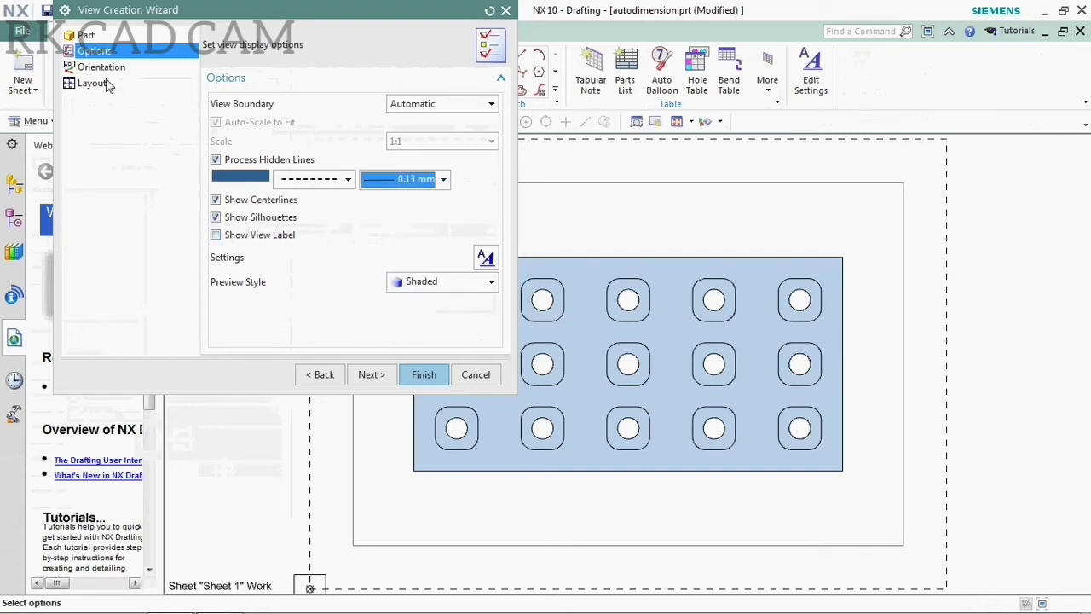
pyautogui.click(375, 375)
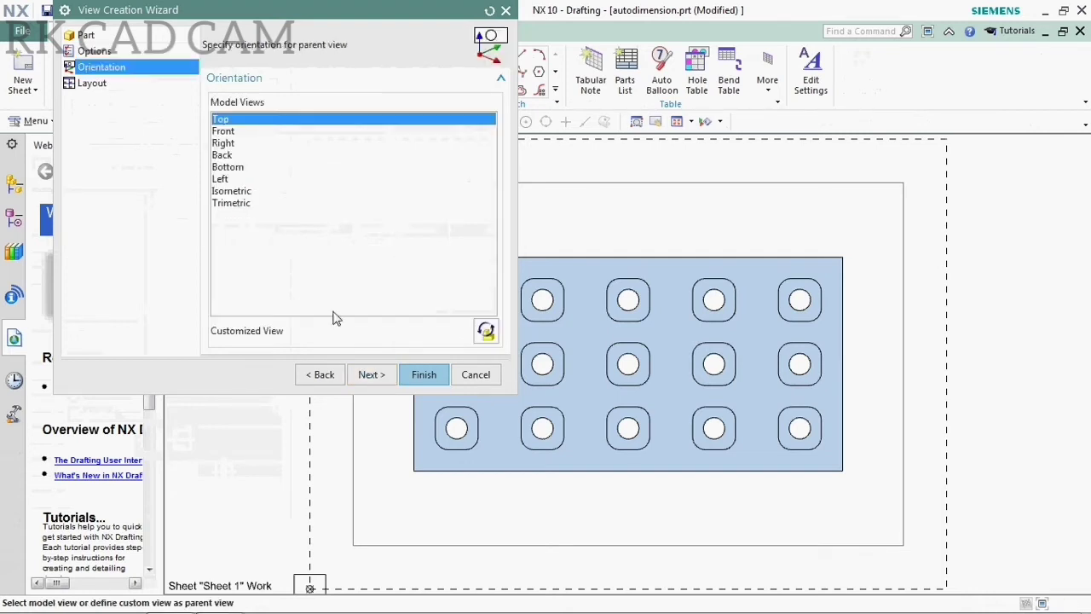
pyautogui.click(375, 375)
pyautogui.click(420, 377)
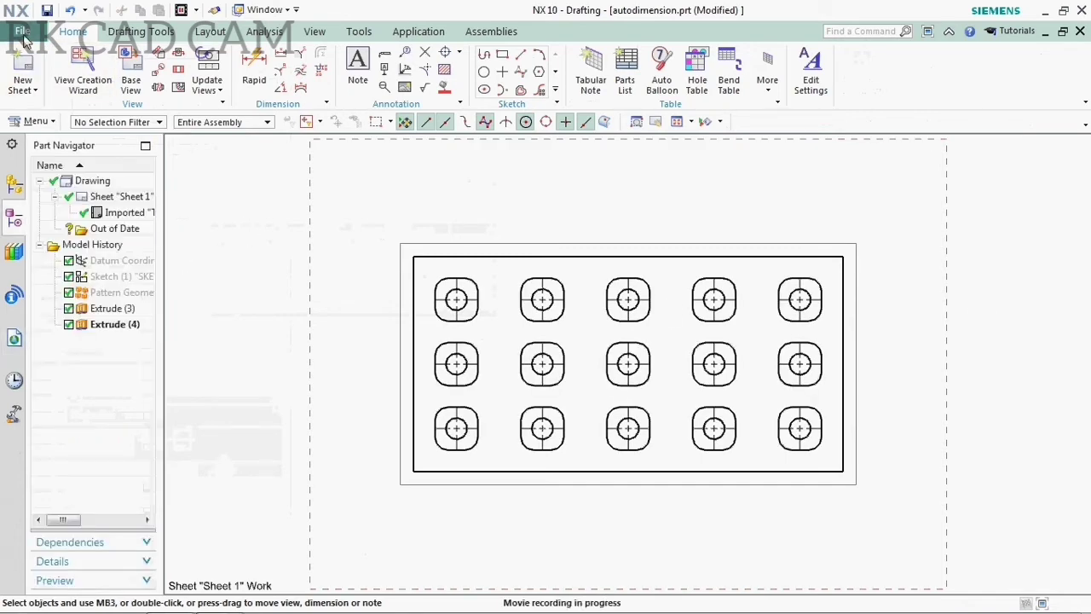
# Start Mold Wizard from All Applications and open its Auto Dimension dialog
pyautogui.click(23, 34)
pyautogui.moveTo(218, 423)
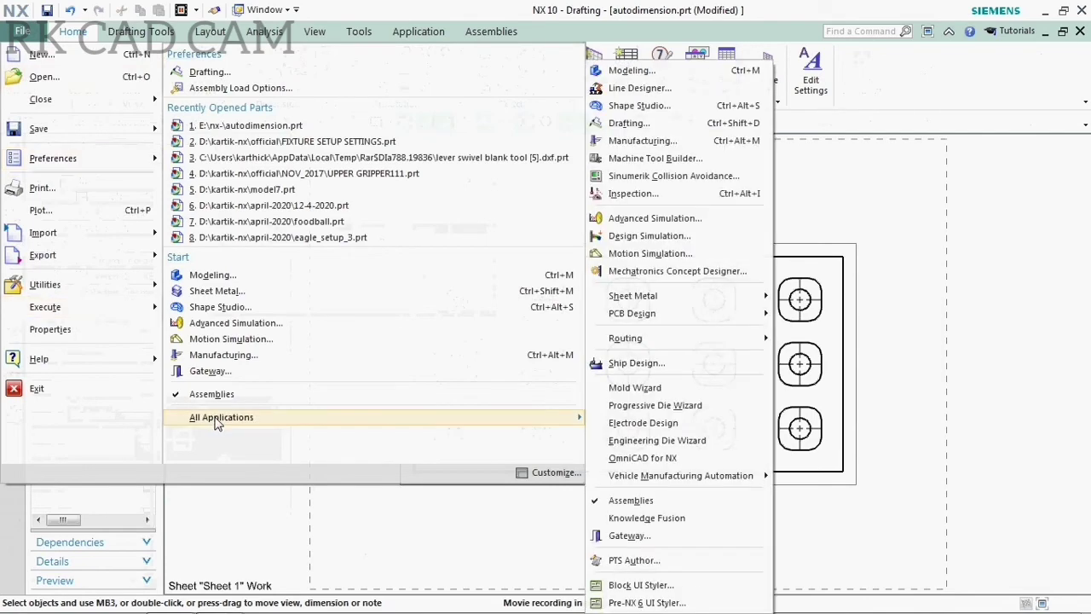
pyautogui.click(649, 390)
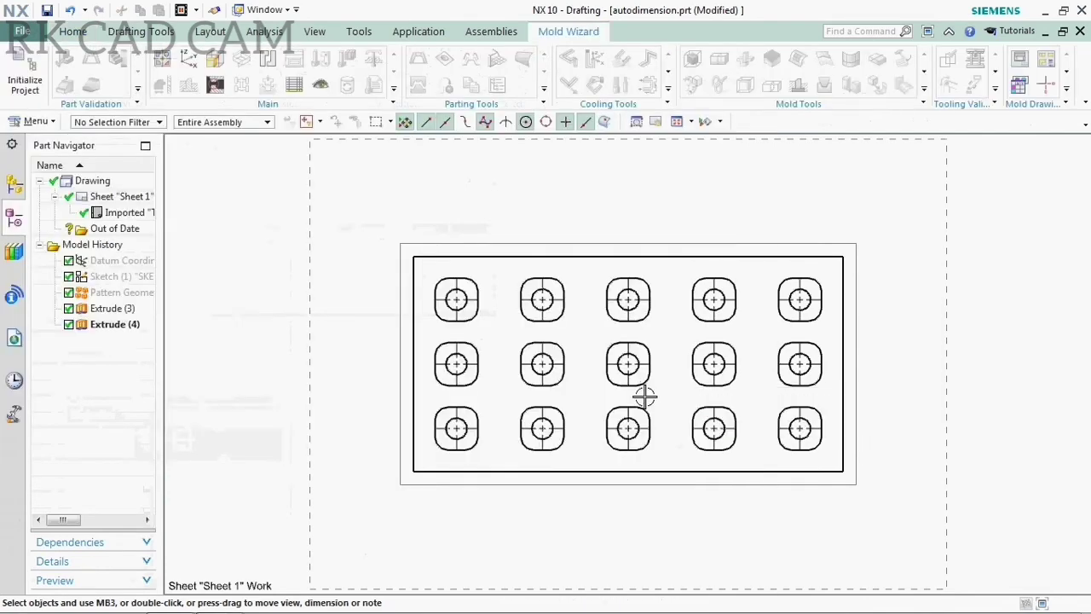
pyautogui.click(1051, 92)
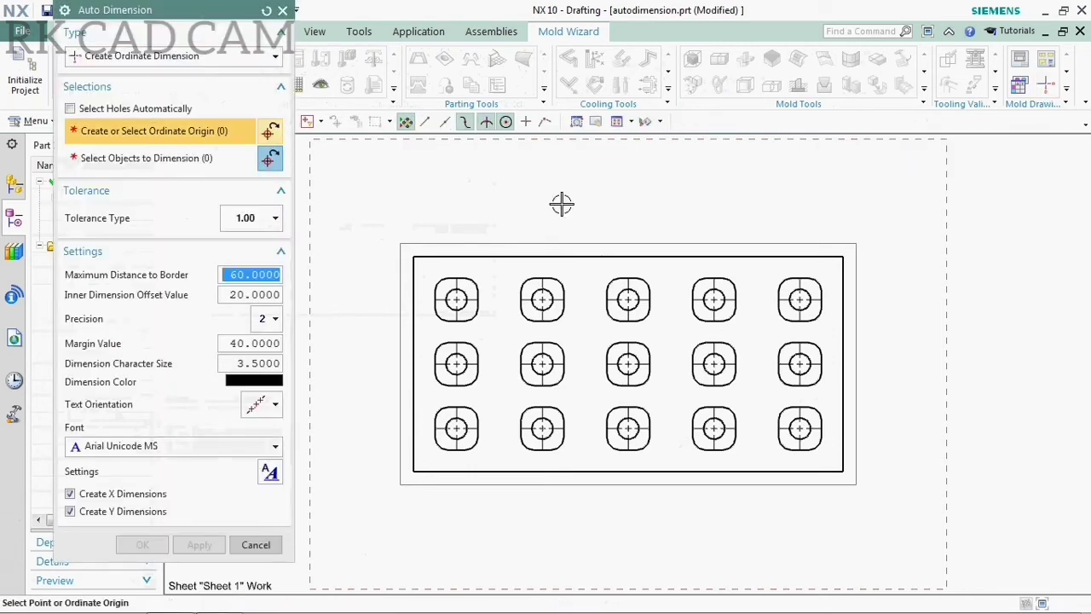
# Keep Create Ordinate Dimension, set the origin at the plate's bottom-left corner, and box-select the plate
pyautogui.click(94, 60)
pyautogui.click(96, 72)
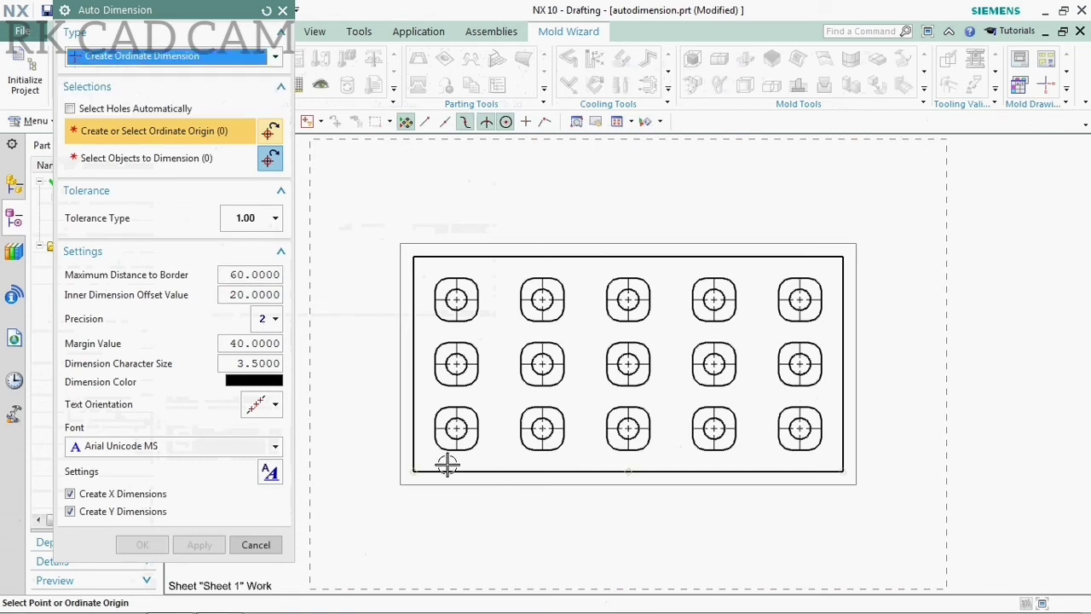
pyautogui.click(419, 471)
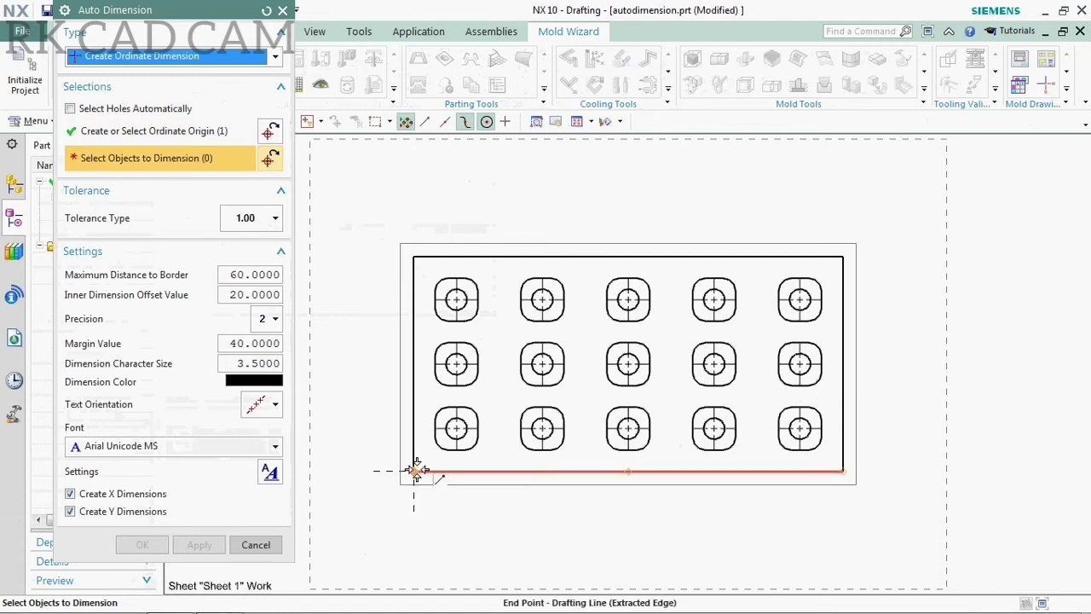
pyautogui.click(419, 470)
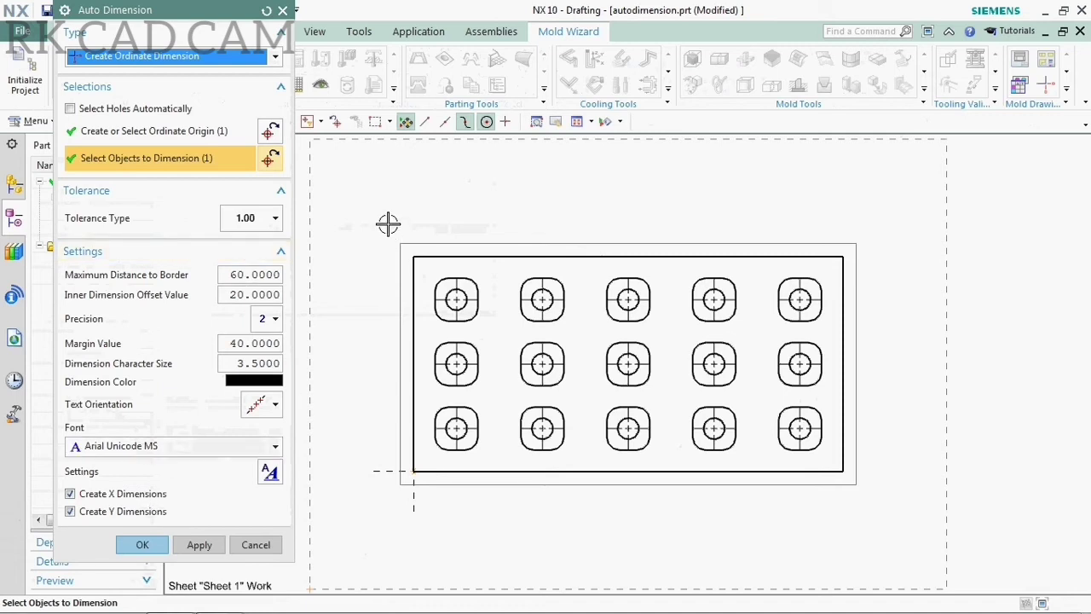
pyautogui.moveTo(378, 238)
pyautogui.mouseDown()
pyautogui.moveTo(516, 407)
pyautogui.moveTo(847, 499)
pyautogui.moveTo(892, 497)
pyautogui.mouseUp()
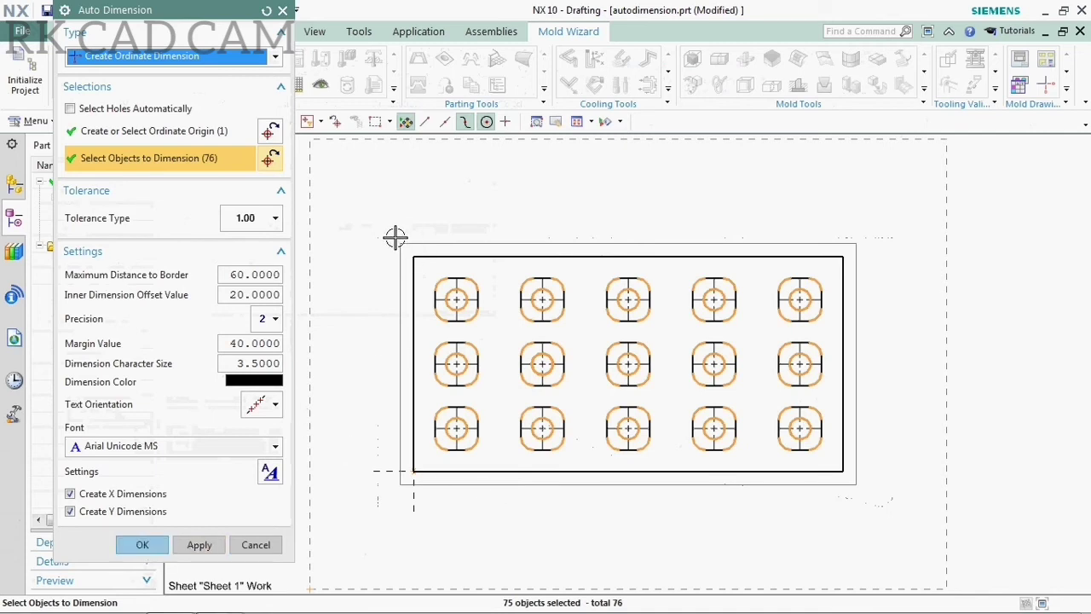
pyautogui.moveTo(396, 234)
pyautogui.mouseDown()
pyautogui.moveTo(874, 529)
pyautogui.moveTo(896, 512)
pyautogui.mouseUp()
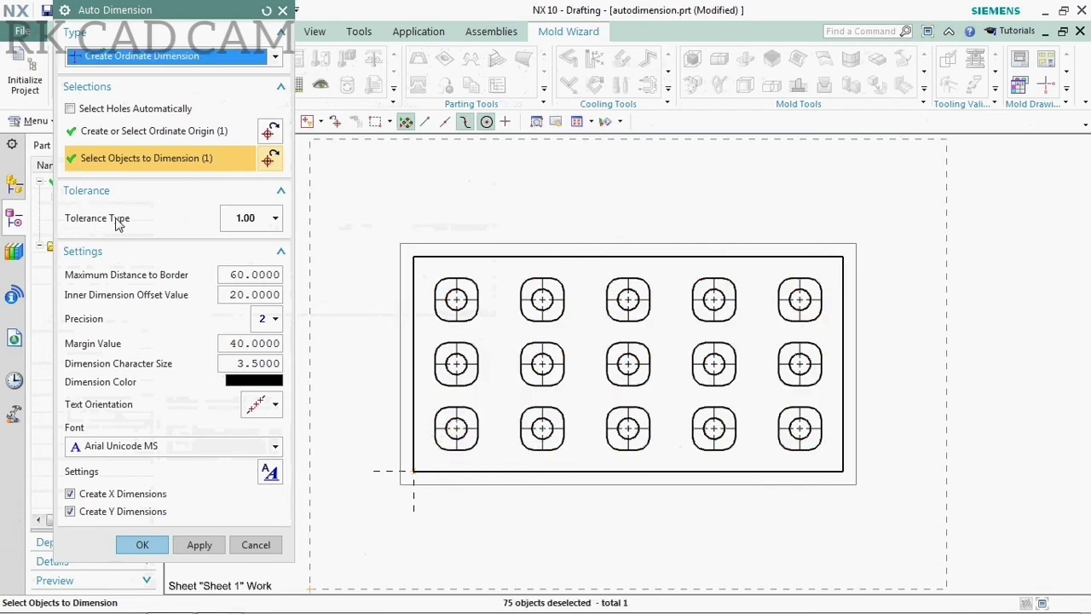
# Pick all 15 hole arcs and create ordinate dimensions at X 20–180 and Y 20, 50, 80
pyautogui.click(454, 429)
pyautogui.click(456, 363)
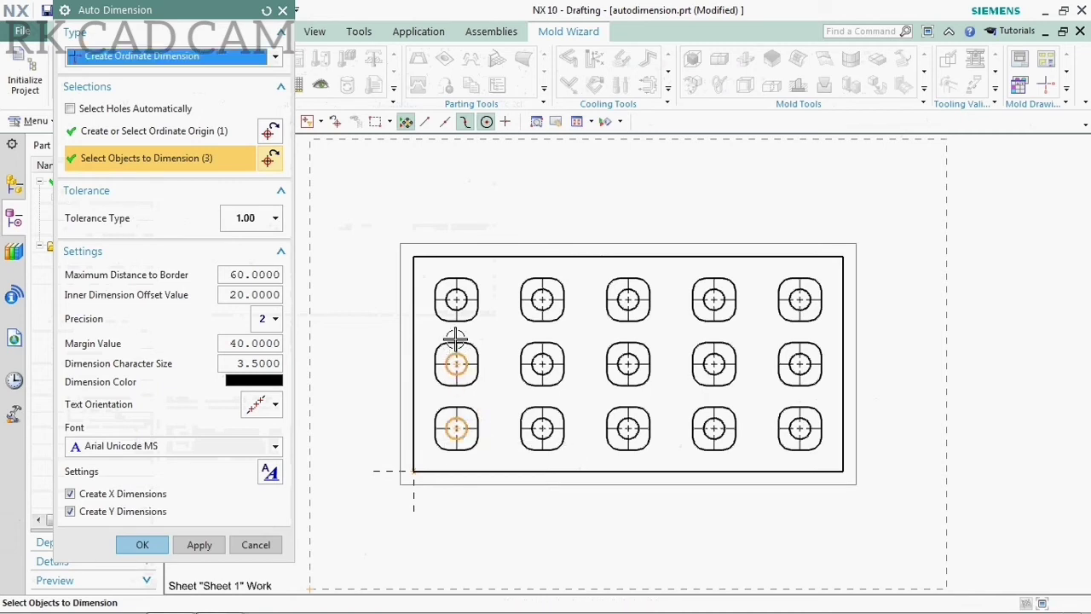
pyautogui.click(456, 300)
pyautogui.click(546, 300)
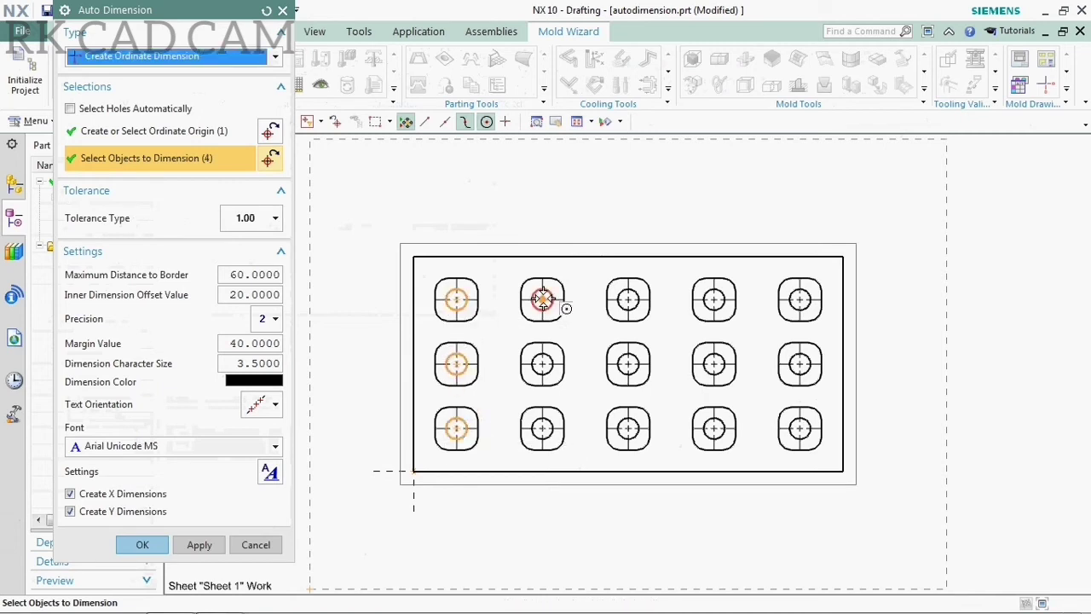
pyautogui.click(542, 365)
pyautogui.click(544, 428)
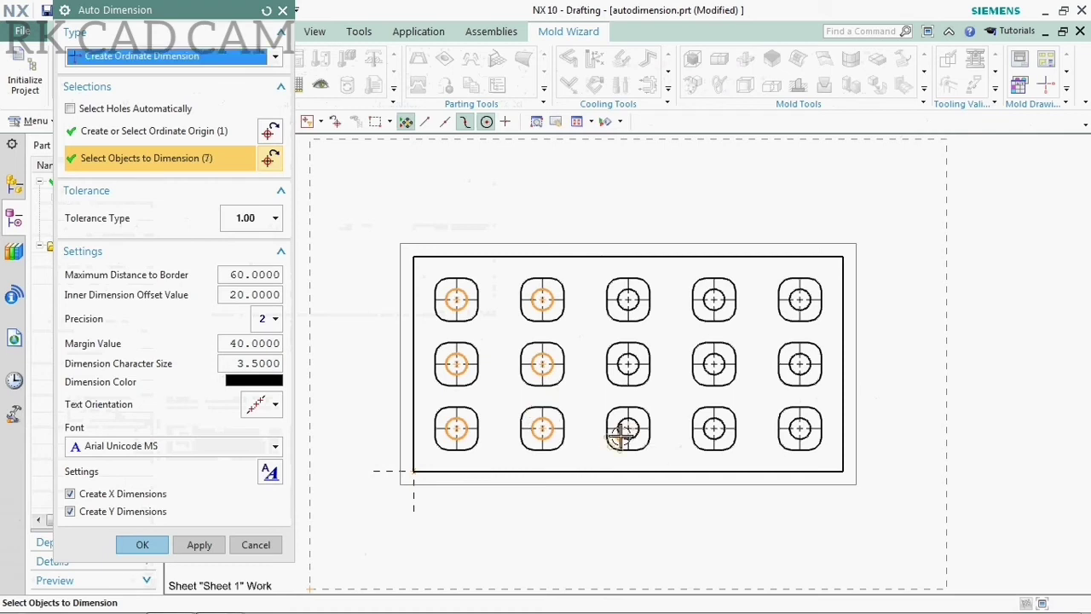
pyautogui.click(628, 430)
pyautogui.click(629, 365)
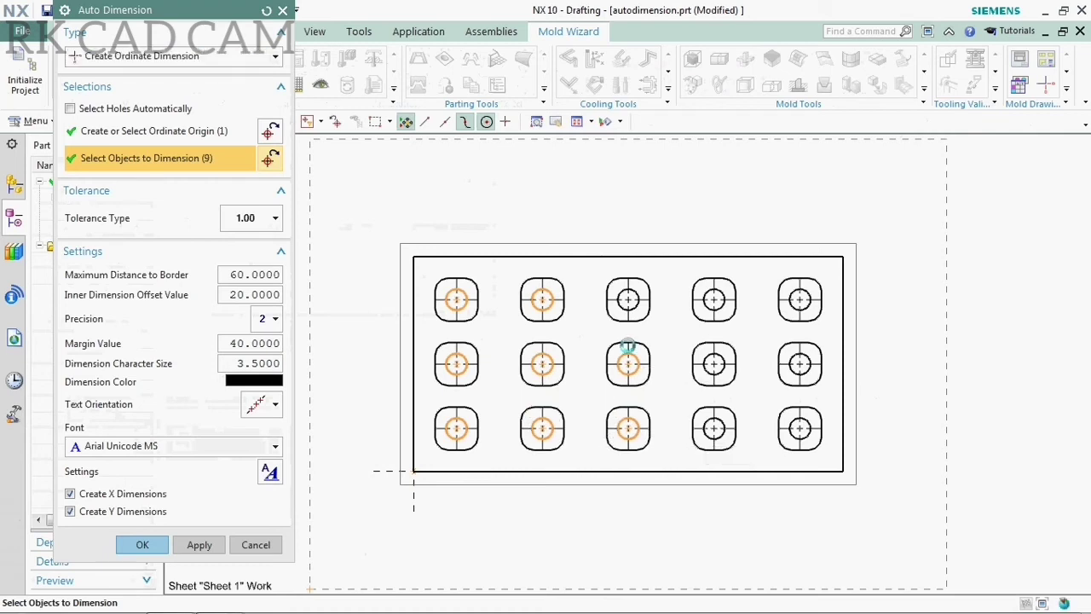
pyautogui.click(628, 299)
pyautogui.click(712, 300)
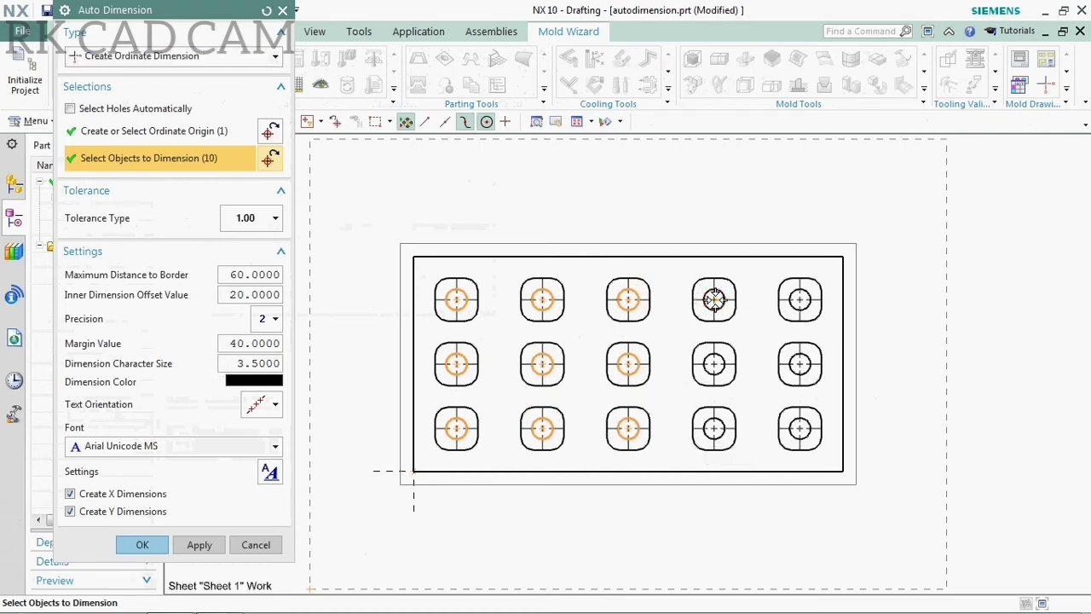
pyautogui.click(714, 364)
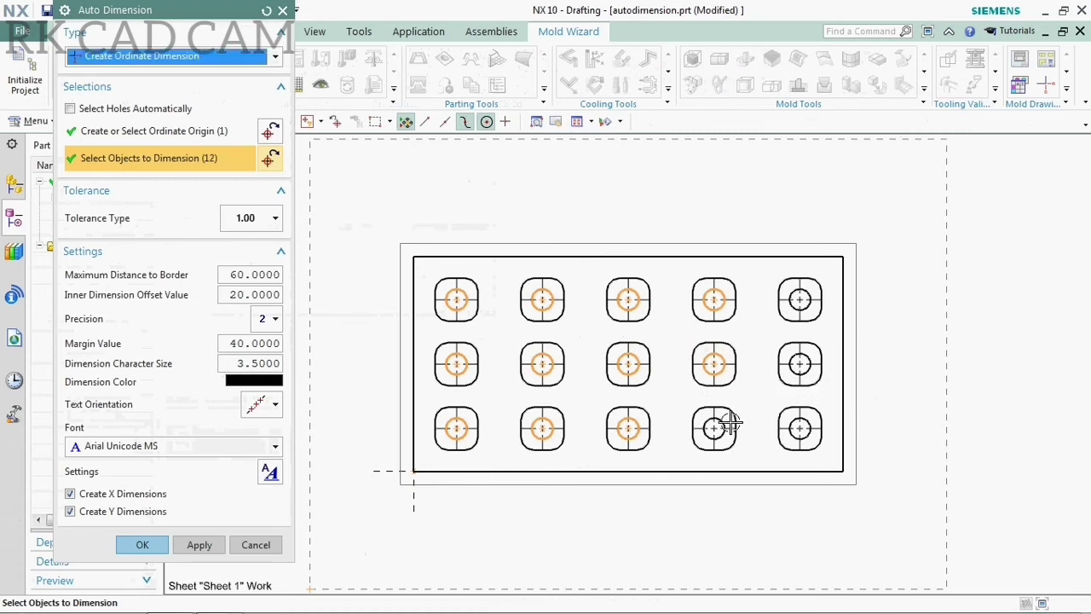
pyautogui.click(714, 428)
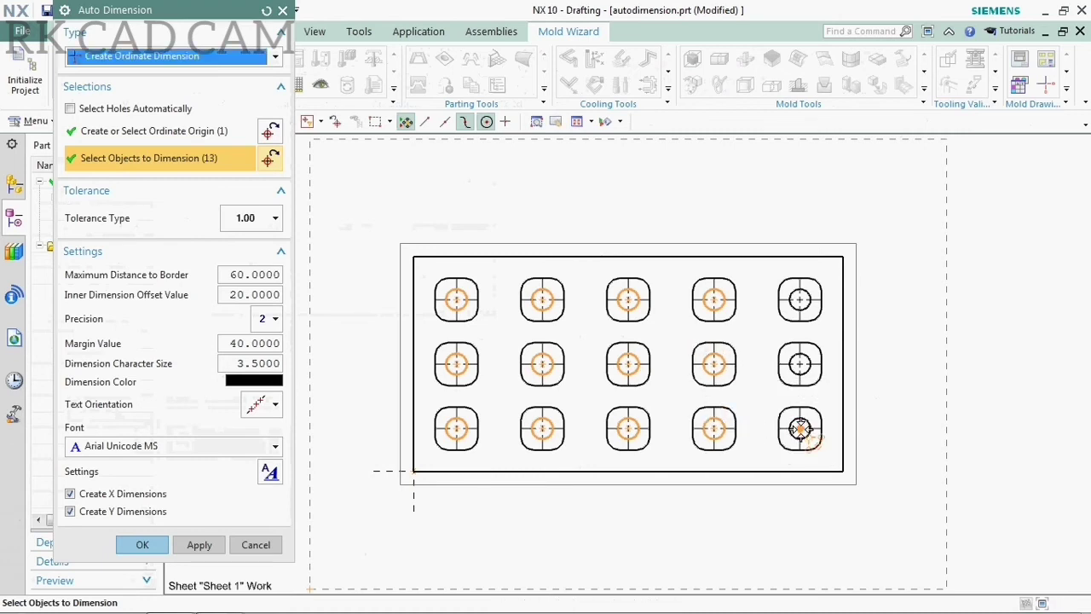
pyautogui.click(800, 428)
pyautogui.click(800, 365)
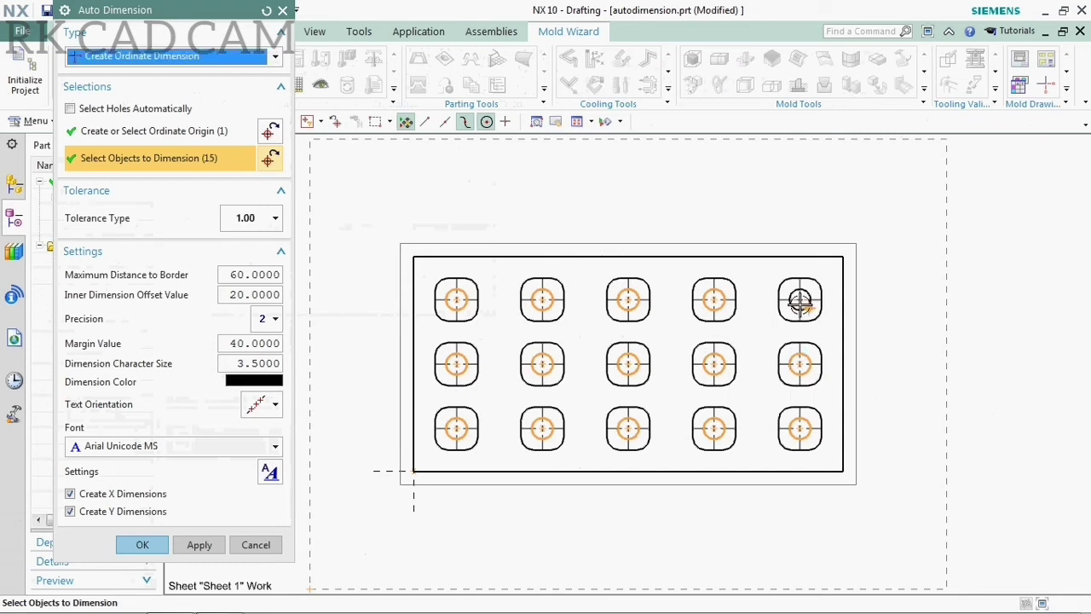
pyautogui.click(800, 301)
pyautogui.click(142, 544)
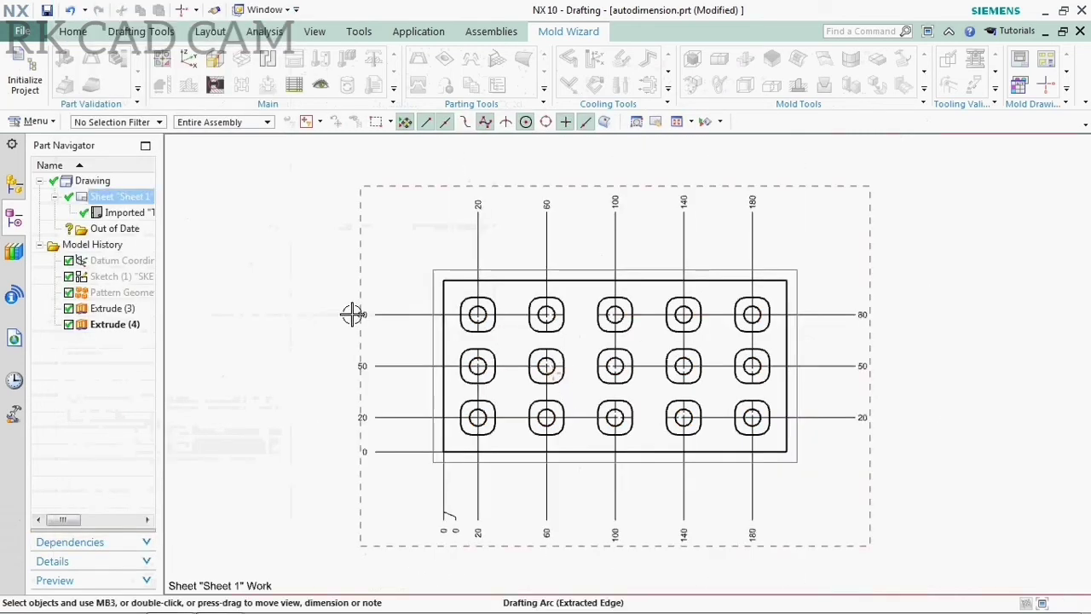
# Drag the left-side ordinate texts 80, 50 and 20 rightward so they align vertically
pyautogui.moveTo(370, 312); pyautogui.dragTo(387, 314)
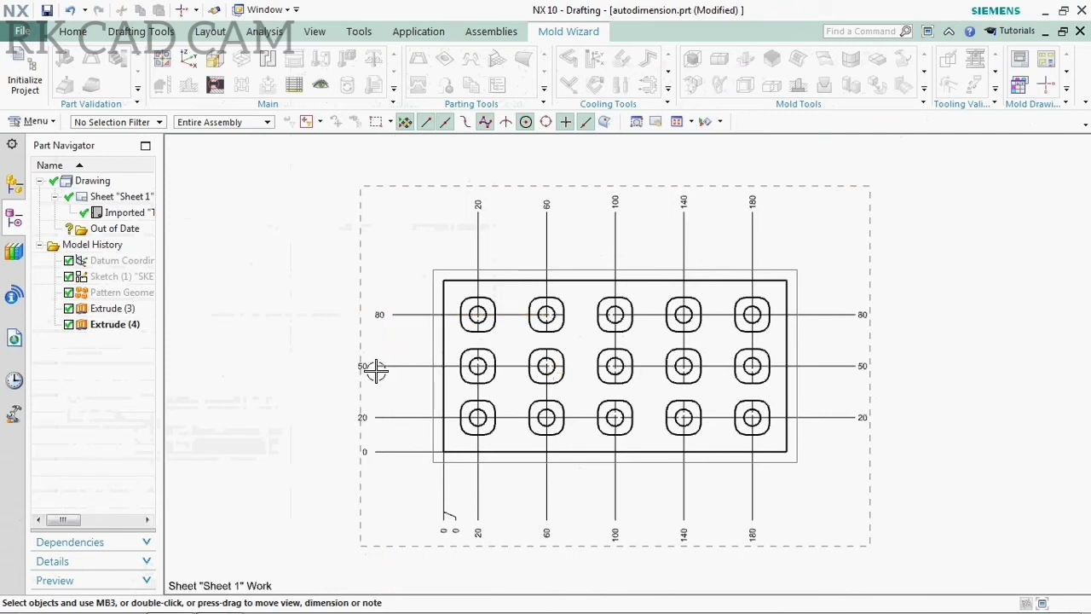
pyautogui.moveTo(366, 367); pyautogui.dragTo(389, 366)
pyautogui.moveTo(383, 415); pyautogui.dragTo(389, 420)
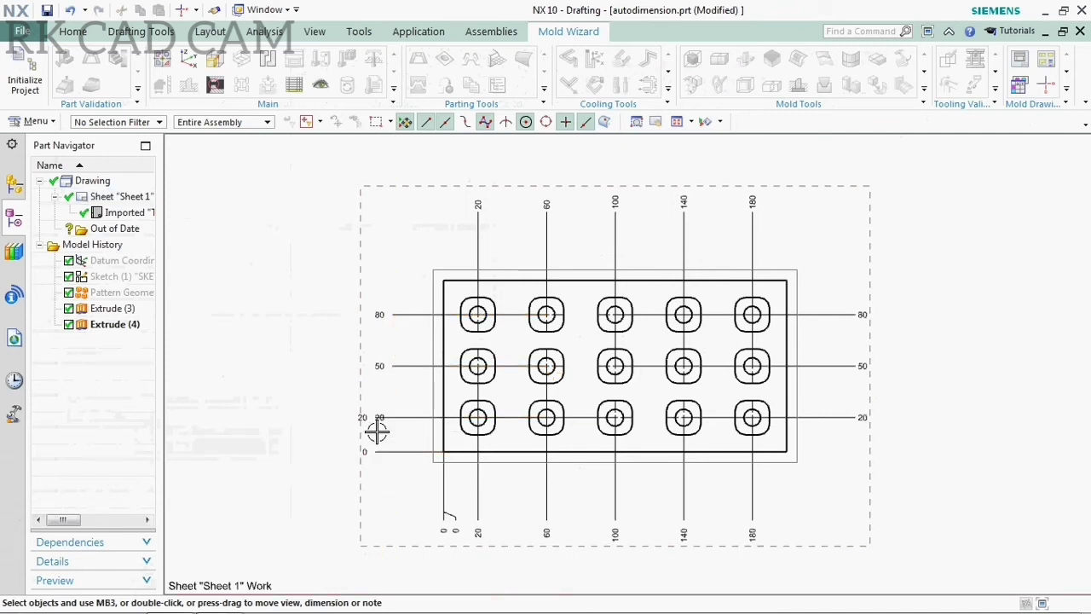
# Zoom in and out over Sheet 1 to check the aligned ordinate dimensions around the Top view
pyautogui.scroll(2, 380, 439)
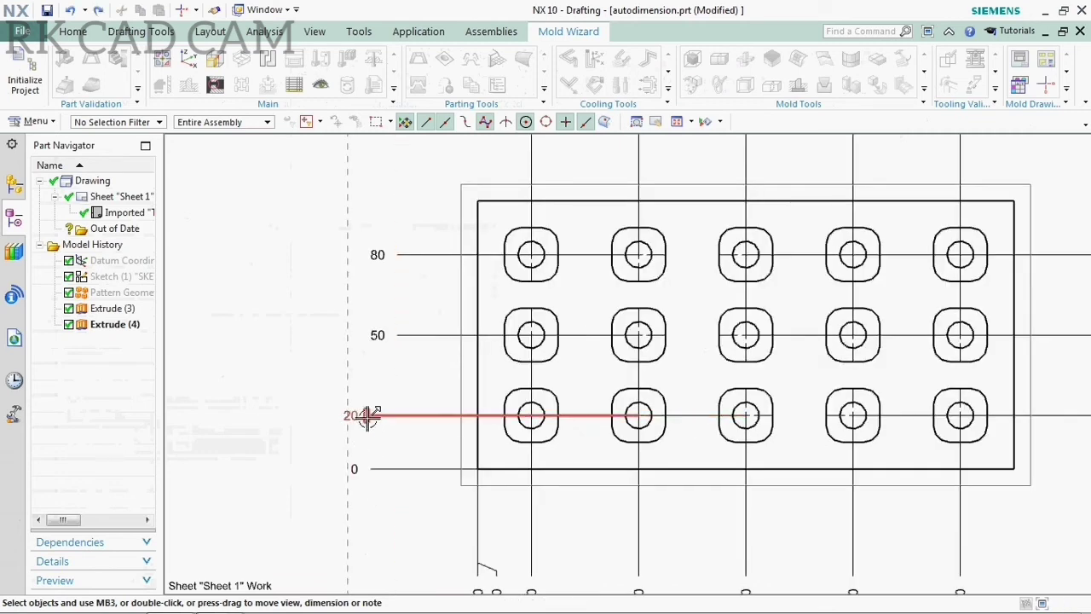
pyautogui.scroll(-1, 375, 462)
pyautogui.scroll(-1, 531, 446)
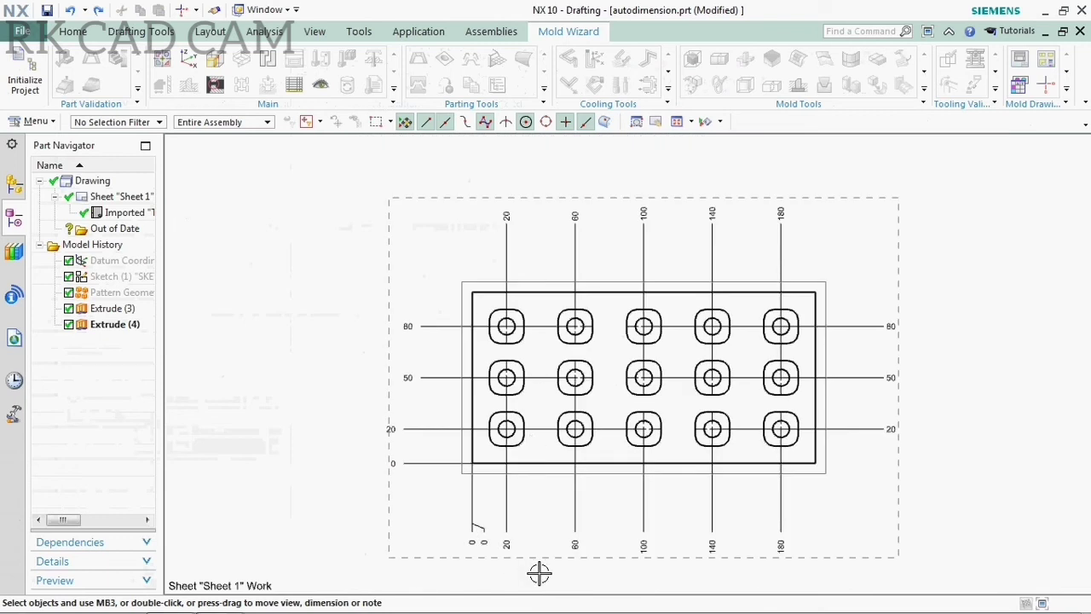
pyautogui.scroll(1, 777, 550)
pyautogui.scroll(-1, 770, 526)
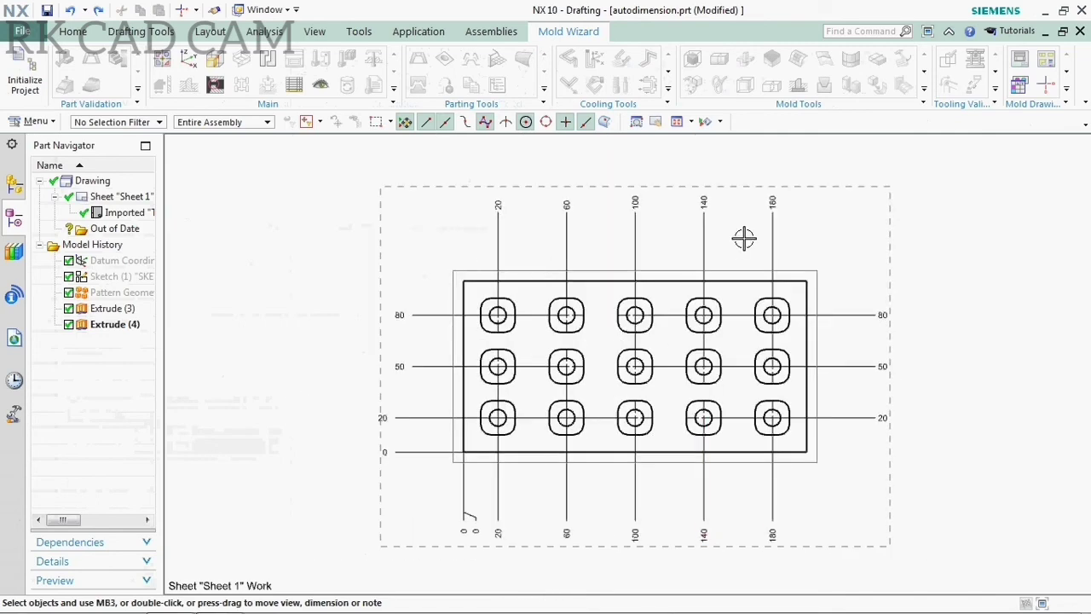
pyautogui.scroll(2, 743, 236)
pyautogui.scroll(-1, 615, 249)
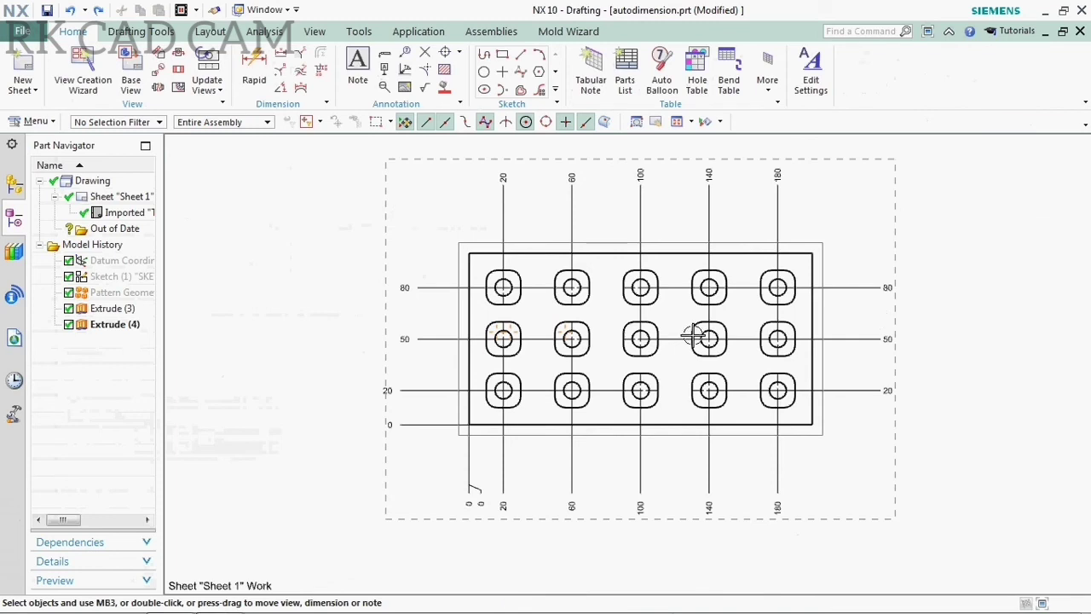
pyautogui.scroll(-1, 650, 339)
pyautogui.scroll(1, 446, 429)
pyautogui.scroll(-1, 458, 453)
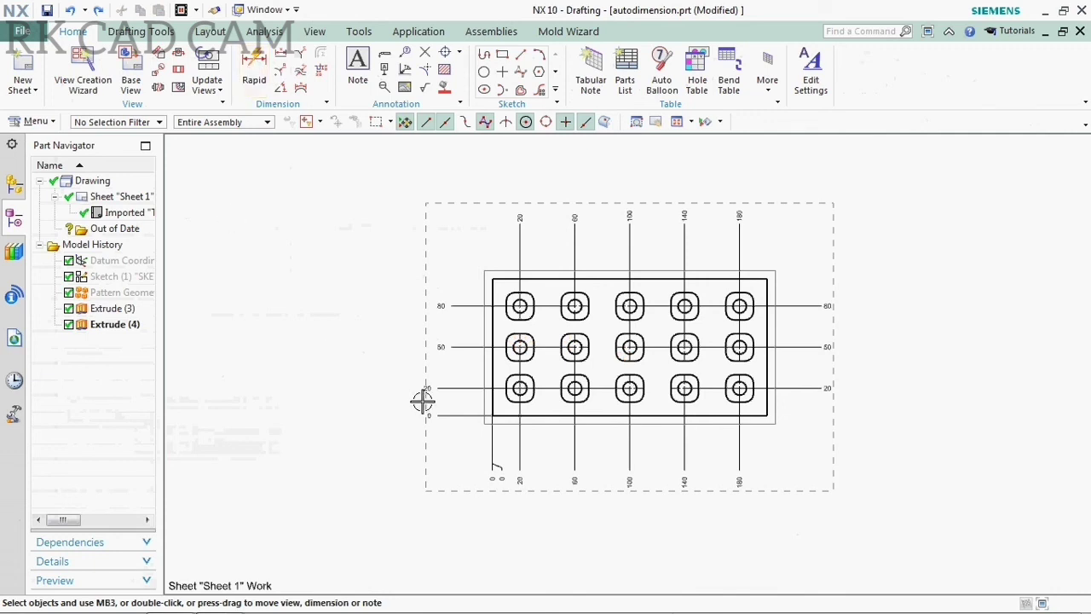
pyautogui.rightClick(227, 159)
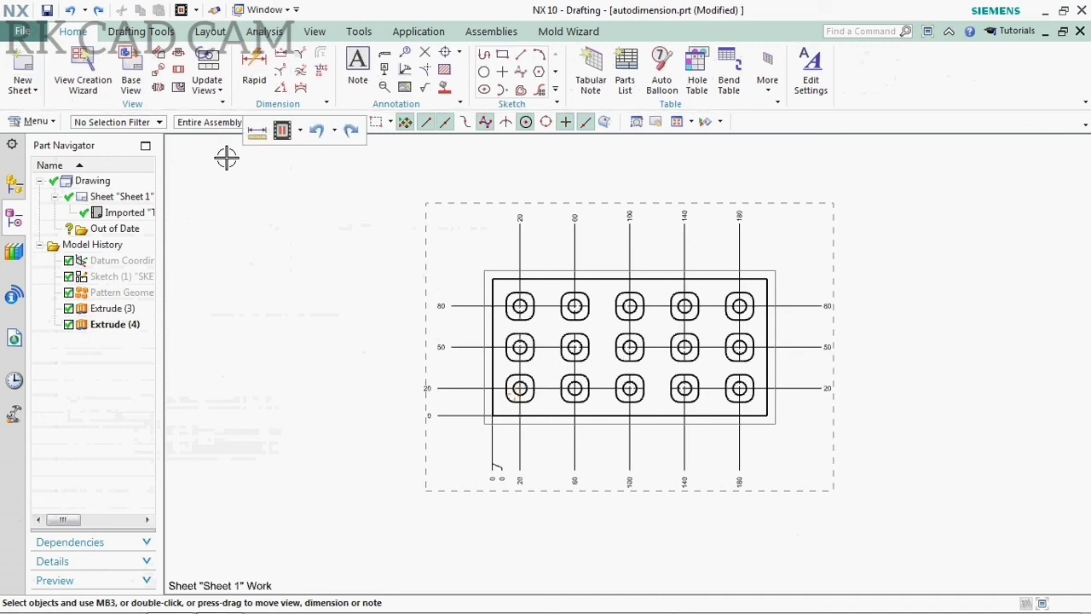